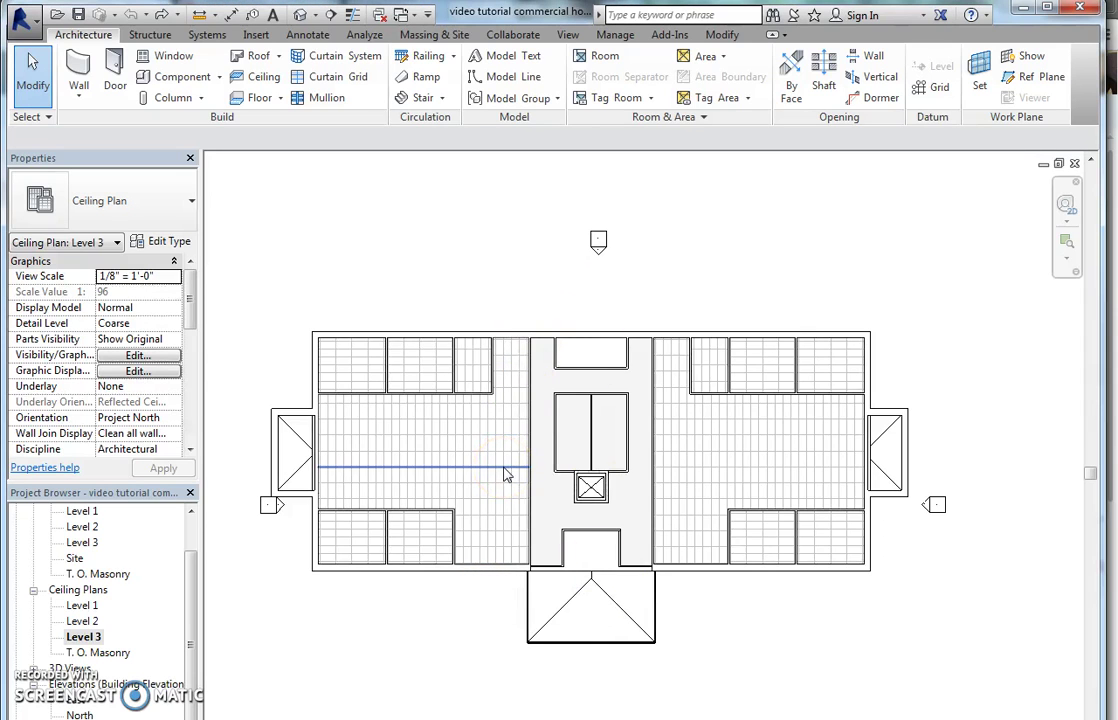
Step: Start placing a component and open the US Imperial Lighting > Architectural > Internal folder for loading a family
{"action": "scroll", "coordinate": [506, 474], "scroll_direction": "up", "scroll_amount": 2}
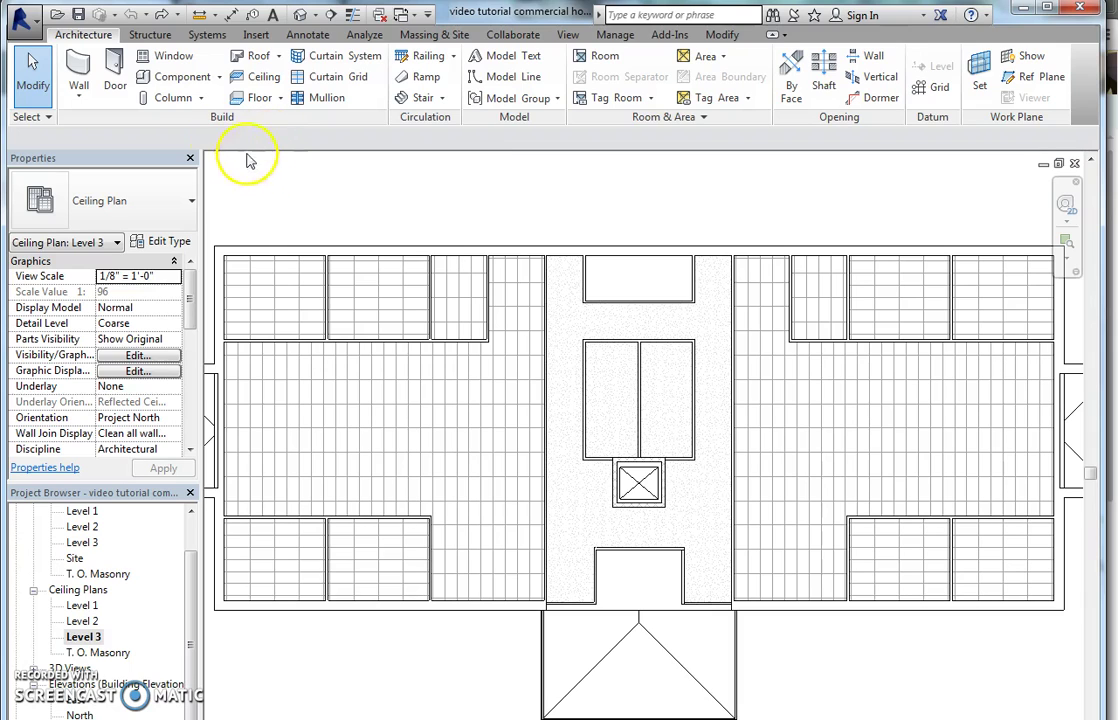
{"action": "left_click", "coordinate": [182, 77]}
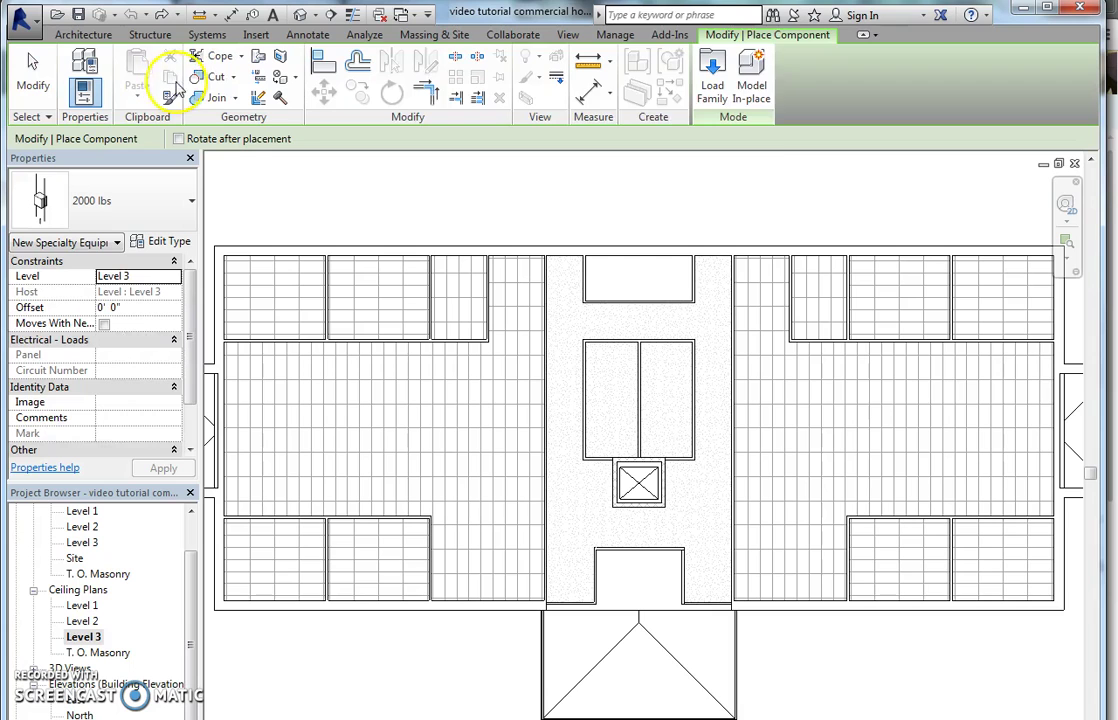
{"action": "left_click", "coordinate": [715, 80]}
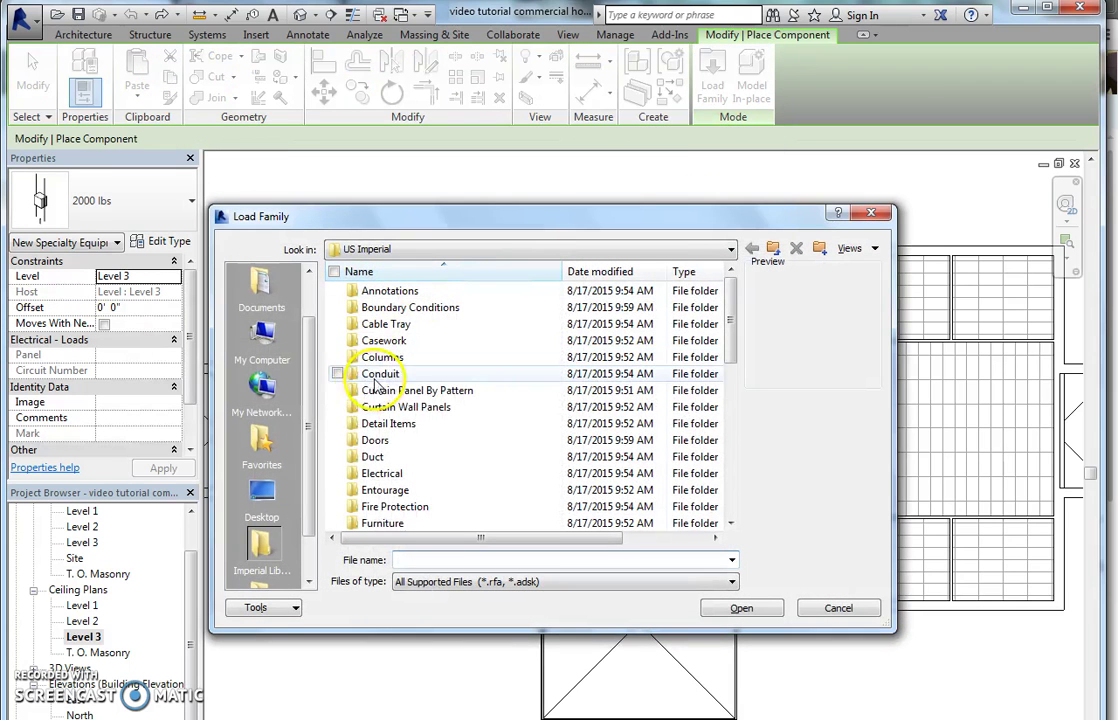
{"action": "scroll", "coordinate": [372, 440], "scroll_direction": "down", "scroll_amount": 8}
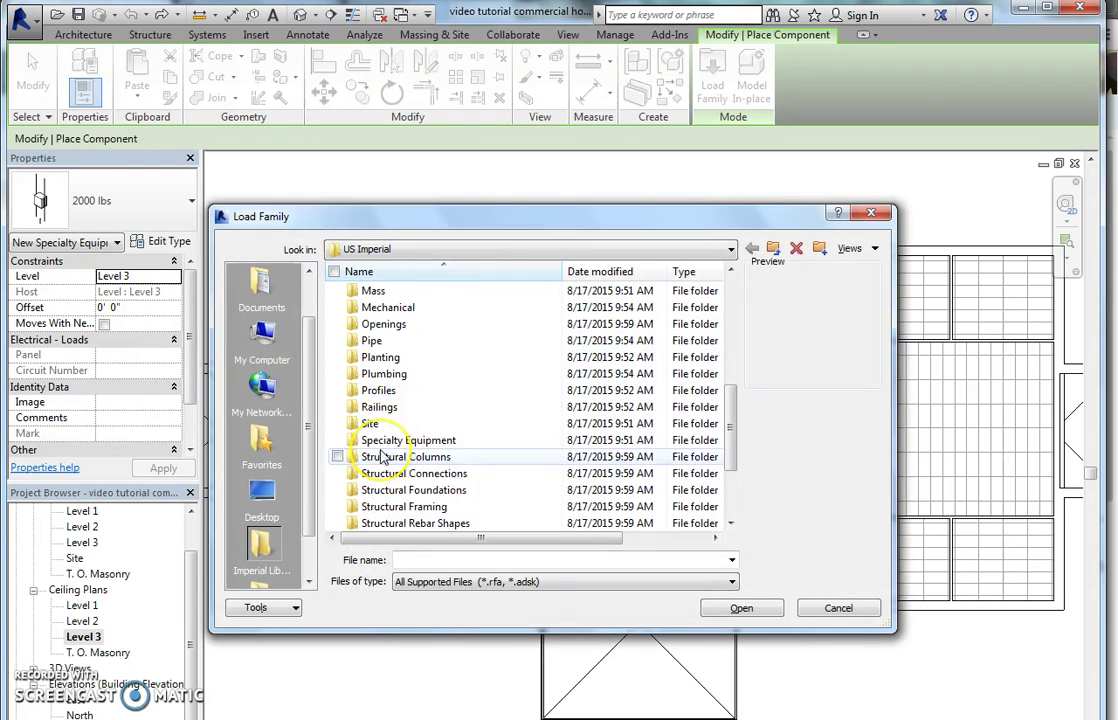
{"action": "scroll", "coordinate": [381, 456], "scroll_direction": "up", "scroll_amount": 3}
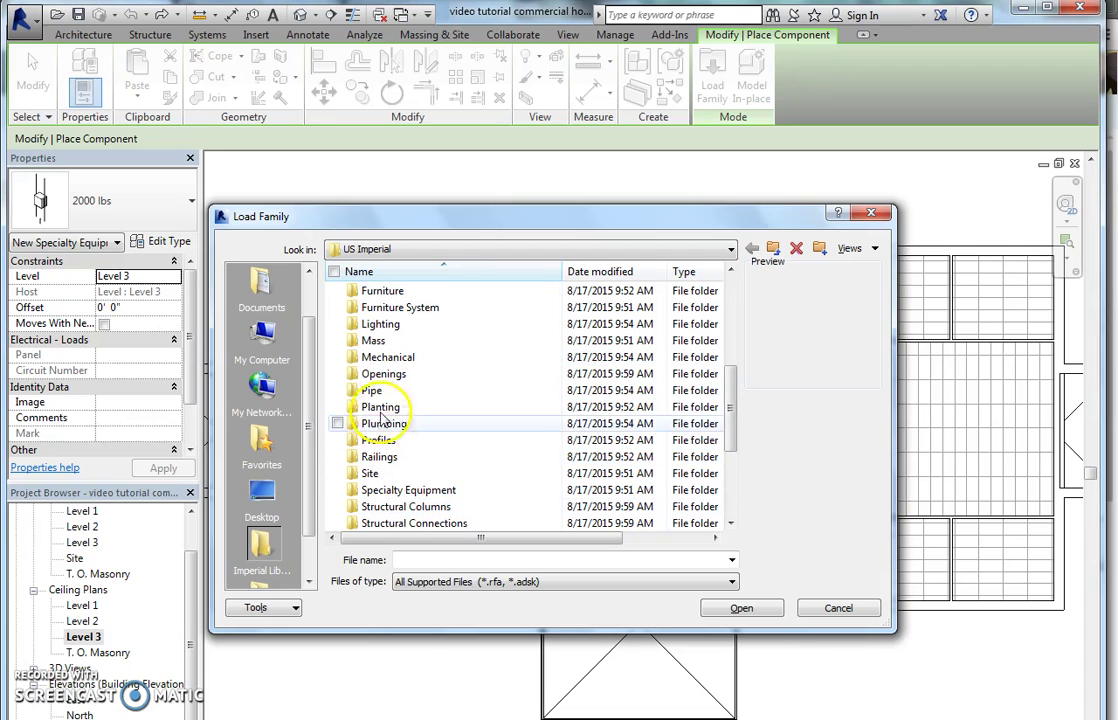
{"action": "double_click", "coordinate": [380, 324]}
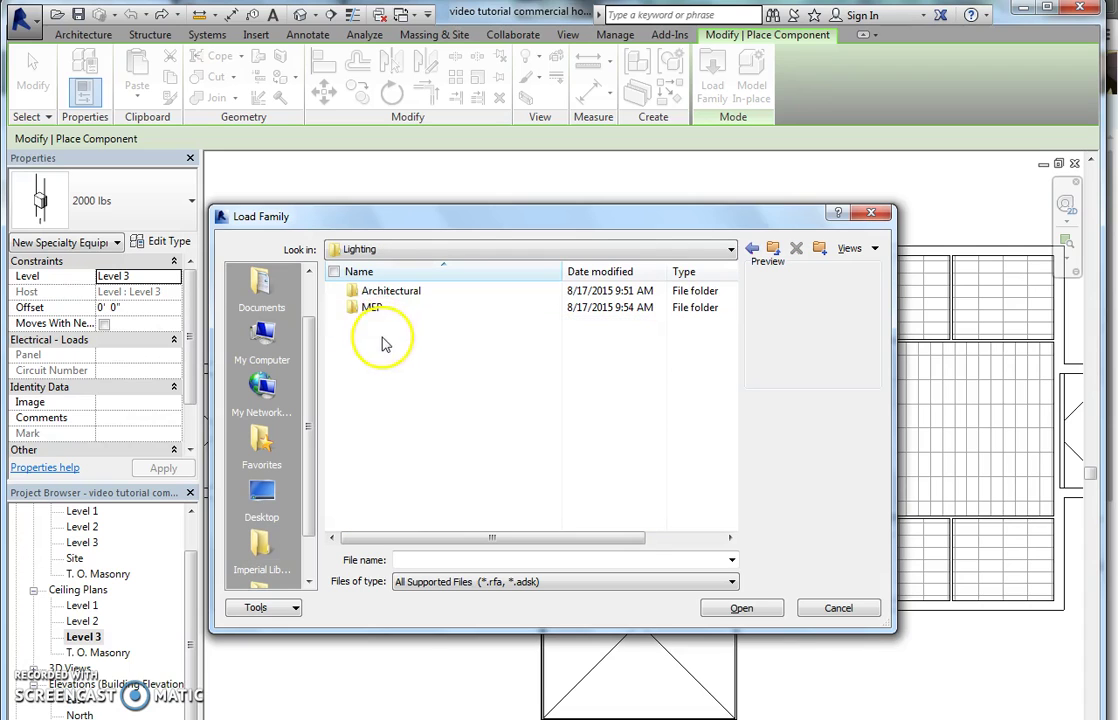
{"action": "left_click", "coordinate": [388, 291]}
{"action": "double_click", "coordinate": [388, 291]}
{"action": "left_click", "coordinate": [390, 307]}
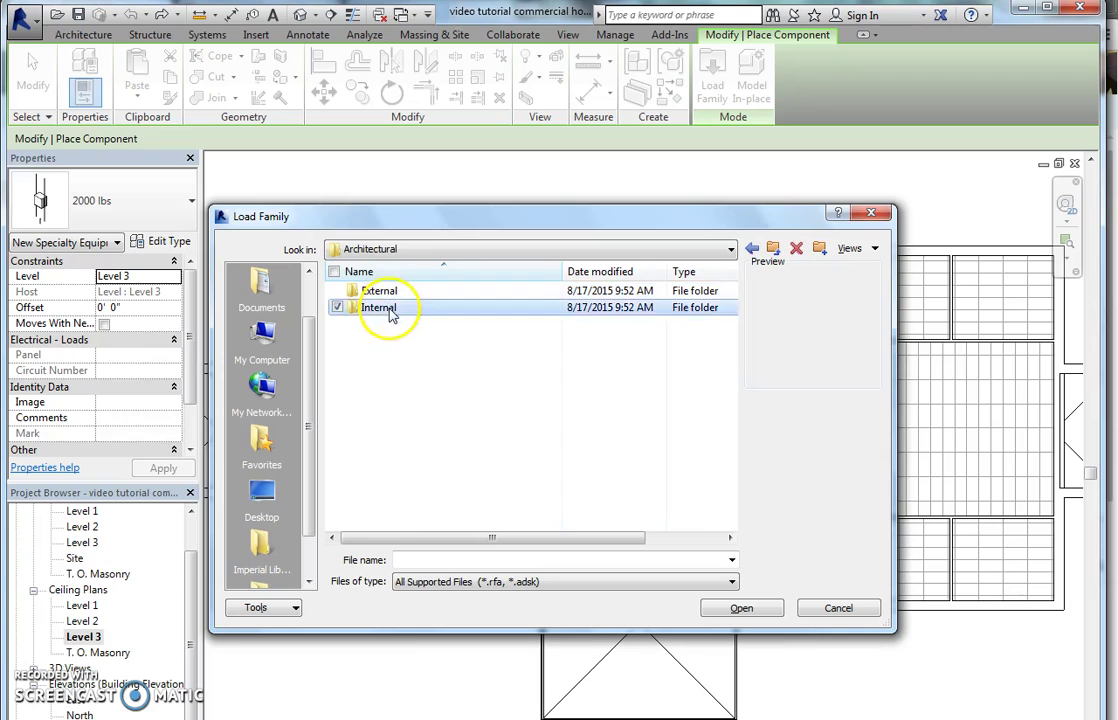
{"action": "double_click", "coordinate": [390, 307]}
Step: Load the Troffer Light - 2x4 Parabolic family into the project
{"action": "left_click", "coordinate": [392, 324]}
{"action": "left_click", "coordinate": [392, 309]}
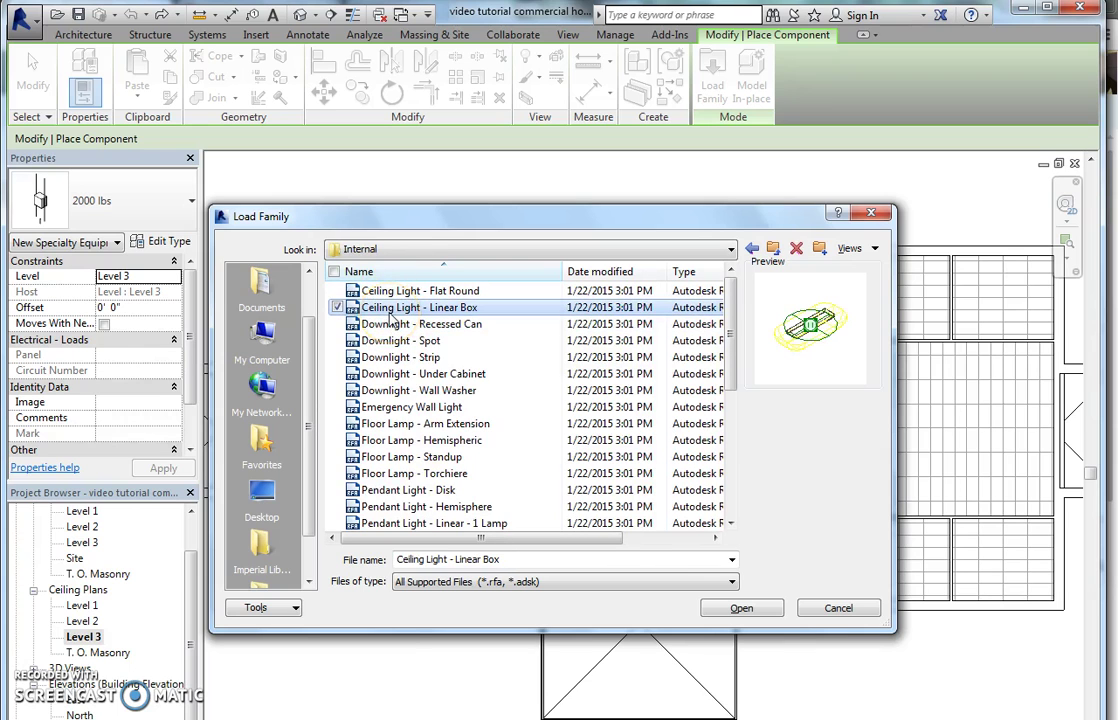
{"action": "key", "text": "Down"}
{"action": "key", "text": "Down"}
{"action": "key", "text": "Down"}
{"action": "key", "text": "Down"}
{"action": "key", "text": "Down"}
{"action": "key", "text": "Down"}
{"action": "key", "text": "Down"}
{"action": "key", "text": "Down"}
{"action": "key", "text": "Down"}
{"action": "key", "text": "Down"}
{"action": "key", "text": "Down"}
{"action": "key", "text": "Down"}
{"action": "key", "text": "Down"}
{"action": "key", "text": "Down"}
{"action": "key", "text": "Down"}
{"action": "key", "text": "Down"}
{"action": "key", "text": "Down"}
{"action": "key", "text": "Down"}
{"action": "key", "text": "Down"}
{"action": "key", "text": "Down"}
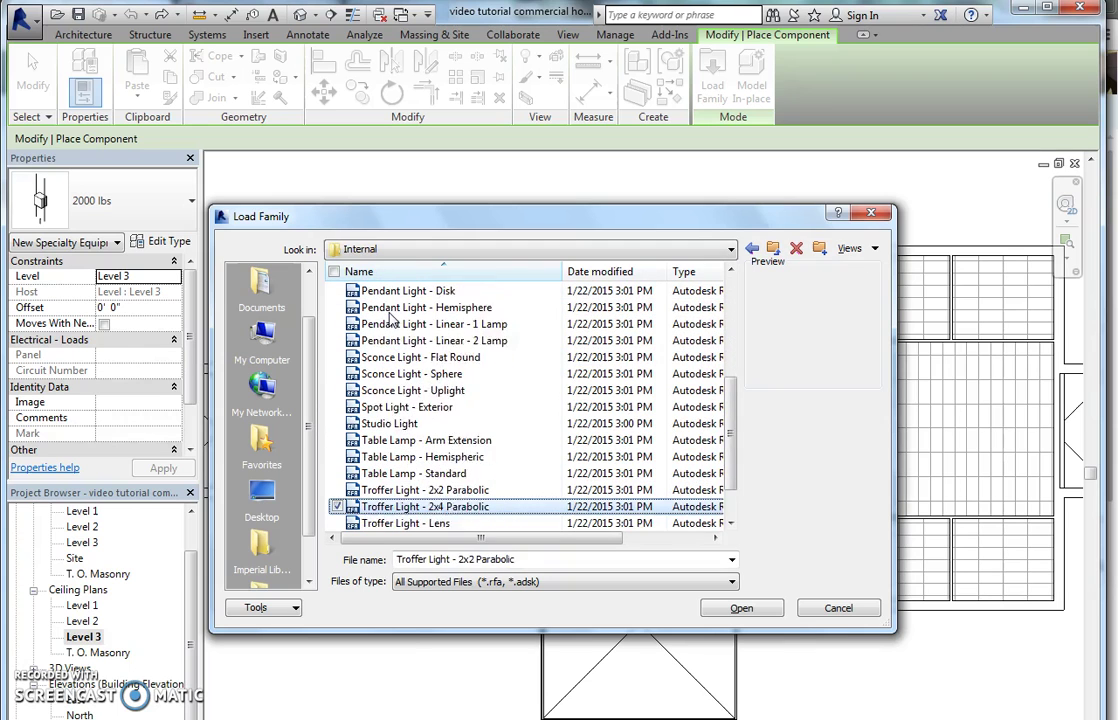
{"action": "key", "text": "Down"}
{"action": "key", "text": "Down"}
{"action": "key", "text": "Up"}
{"action": "key", "text": "Up"}
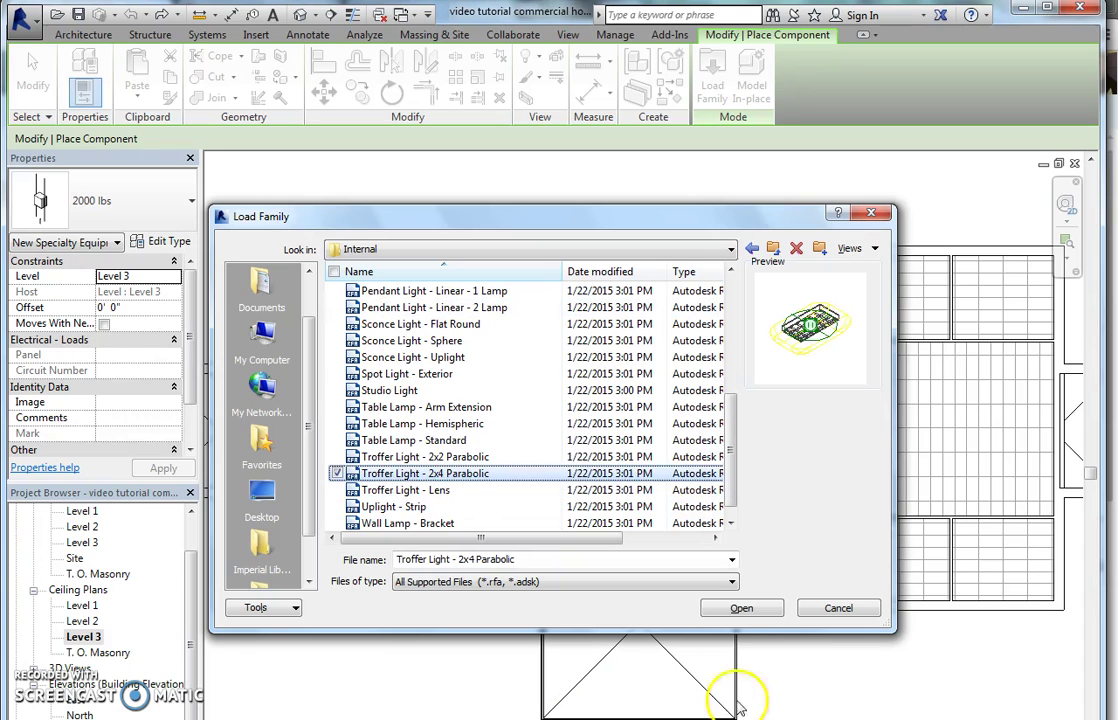
{"action": "left_click", "coordinate": [741, 615]}
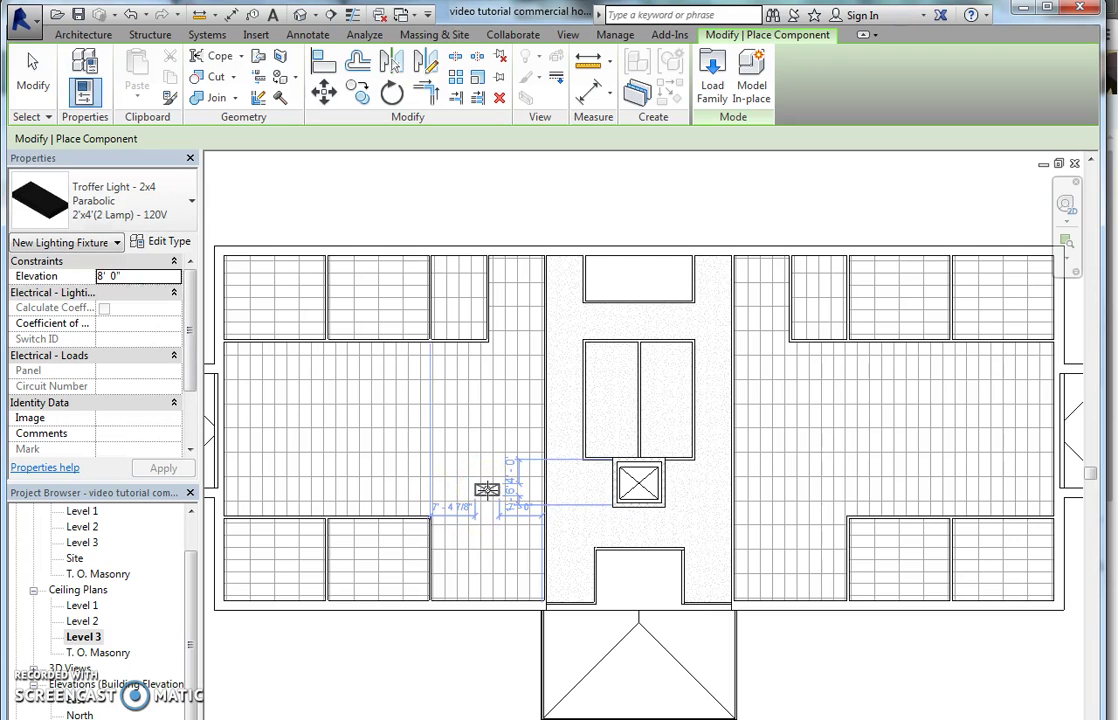
Step: Place one 2x4 troffer light near the upper right of the small room beside the lower corridor, about 4'-6" from its right wall
{"action": "scroll", "coordinate": [489, 496], "scroll_direction": "up", "scroll_amount": 3}
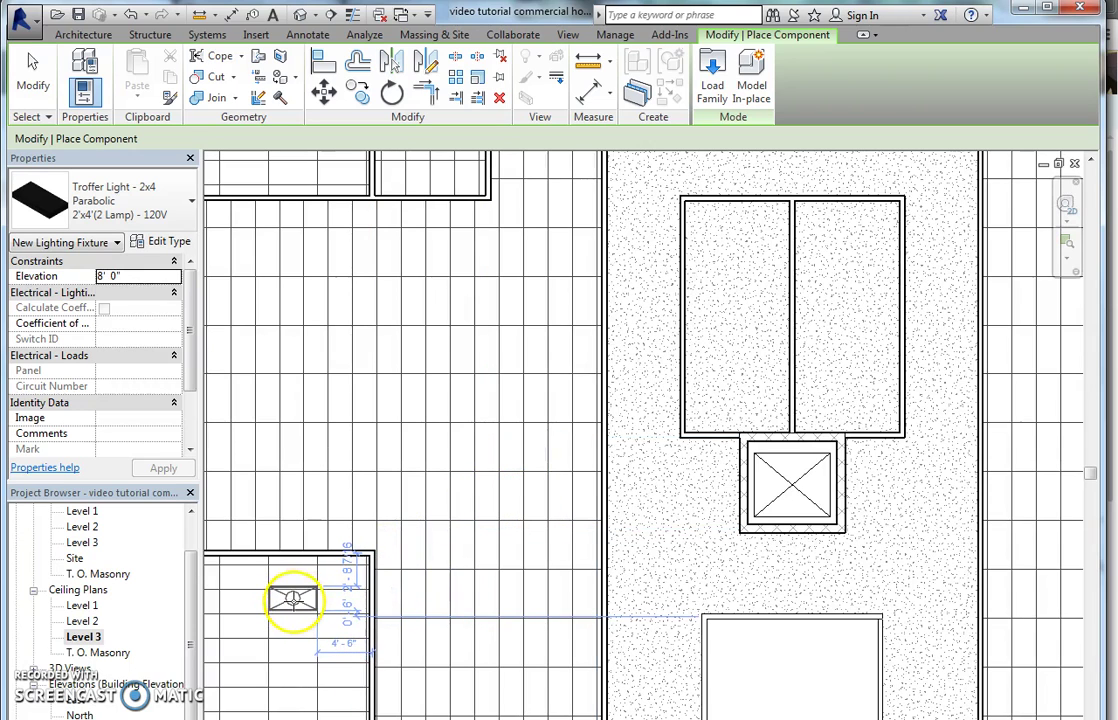
{"action": "left_click", "coordinate": [297, 603]}
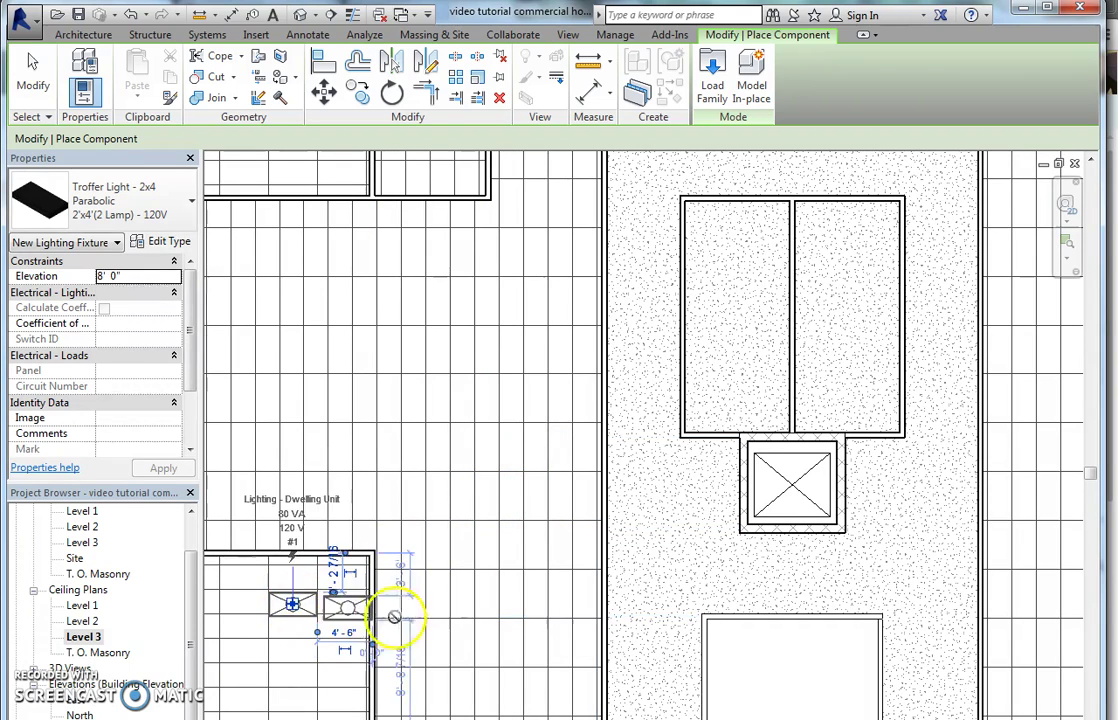
{"action": "key", "text": "Escape"}
{"action": "key", "text": "Escape"}
{"action": "middle_click_drag", "start_coordinate": [167, 627], "coordinate": [280, 585]}
{"action": "scroll", "coordinate": [281, 585], "scroll_direction": "up", "scroll_amount": 3}
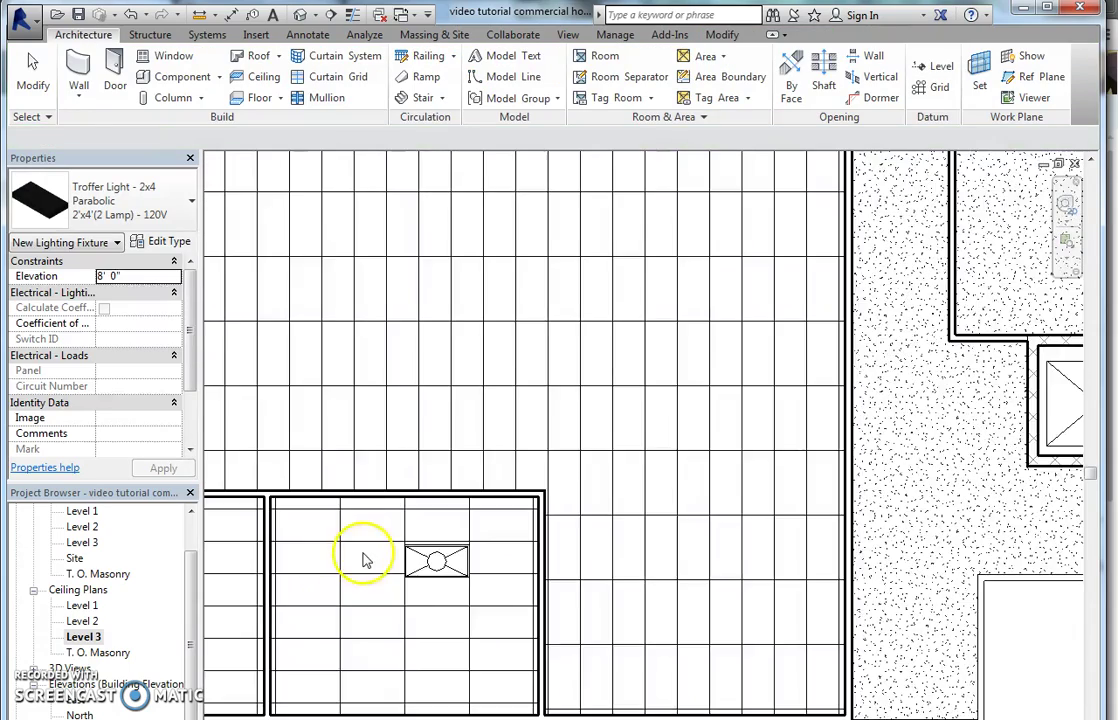
{"action": "left_click", "coordinate": [449, 566]}
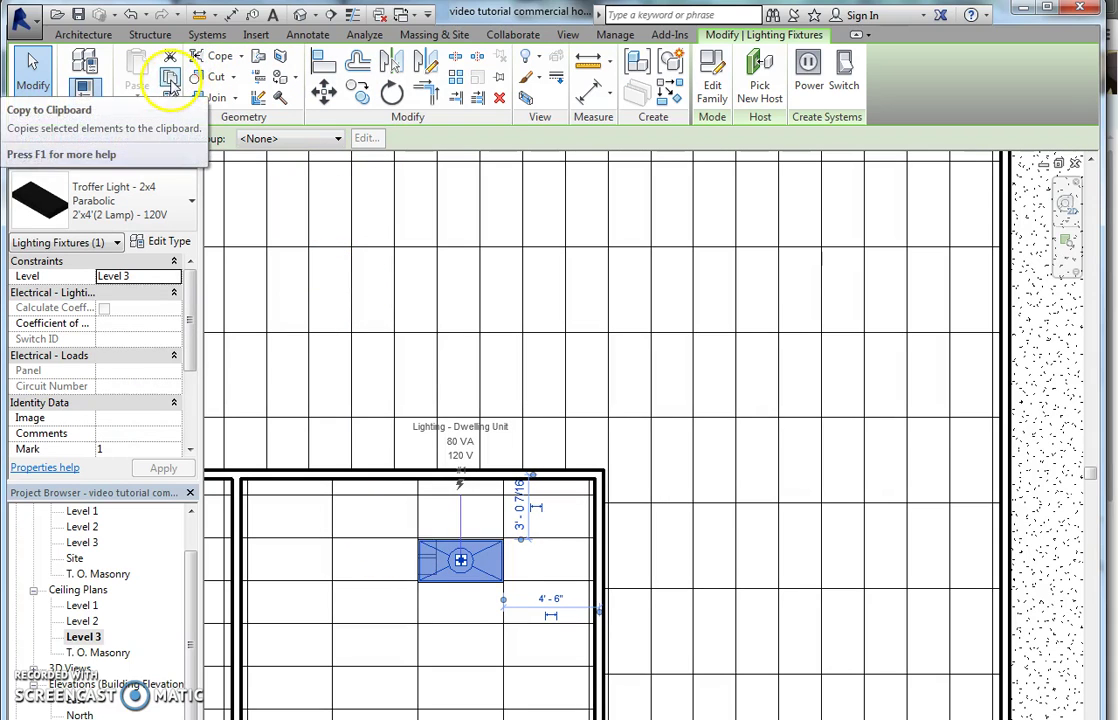
{"action": "left_click", "coordinate": [170, 82]}
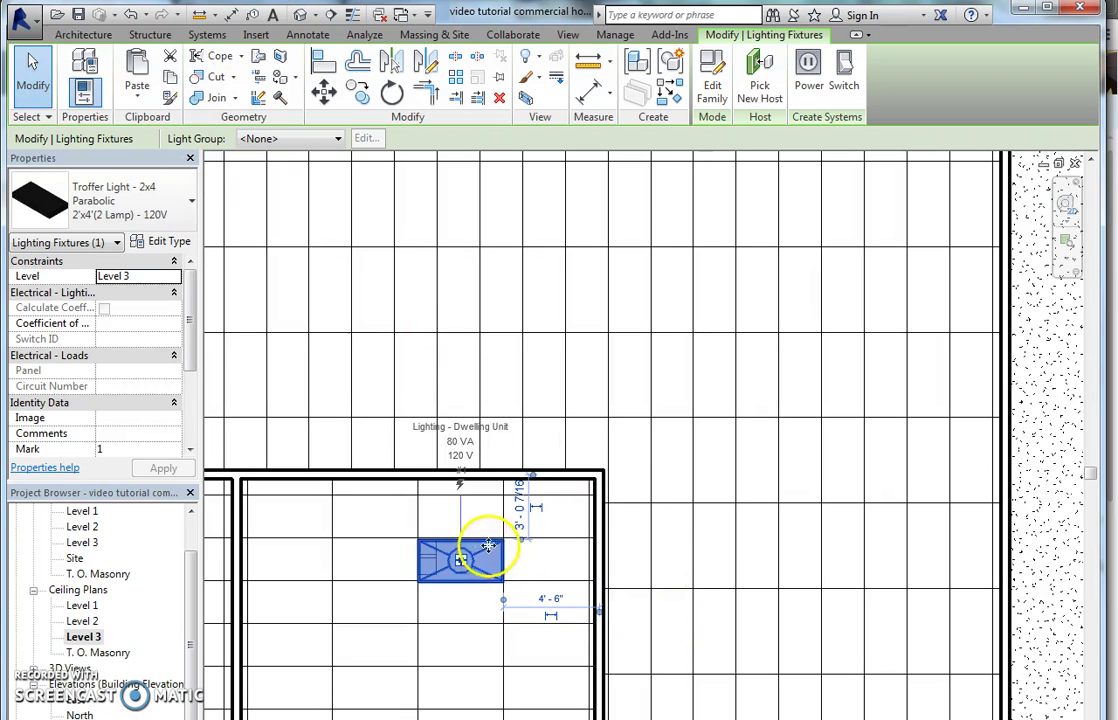
{"action": "double_click", "coordinate": [495, 549]}
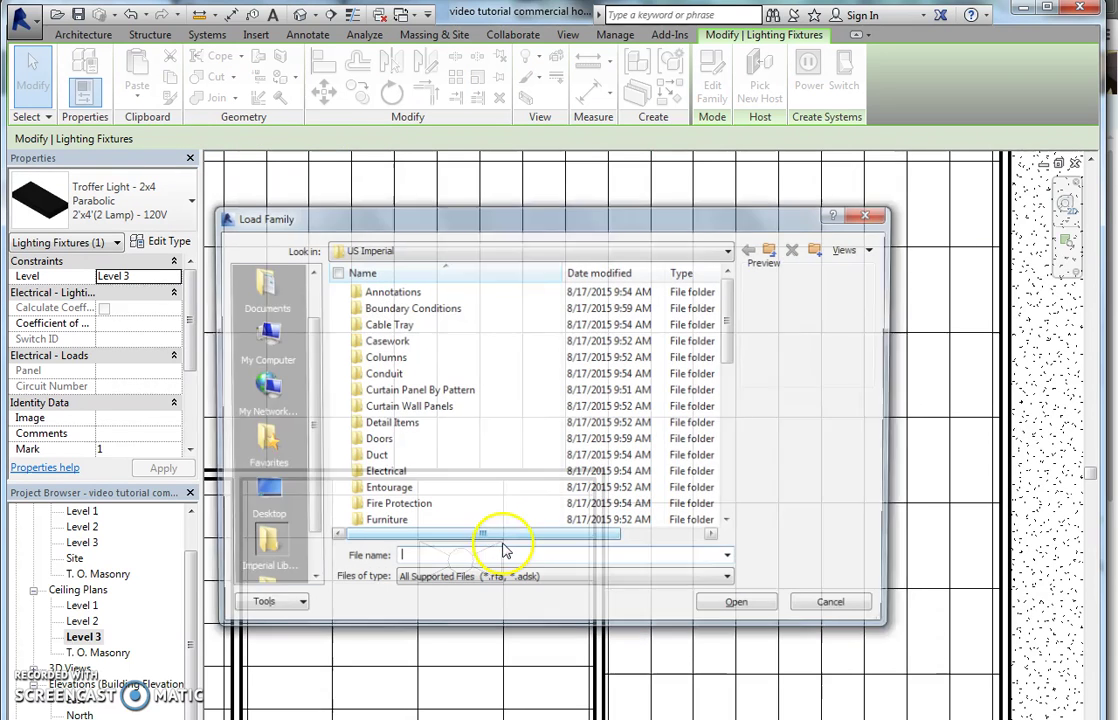
{"action": "left_click", "coordinate": [838, 608]}
{"action": "left_click", "coordinate": [649, 568]}
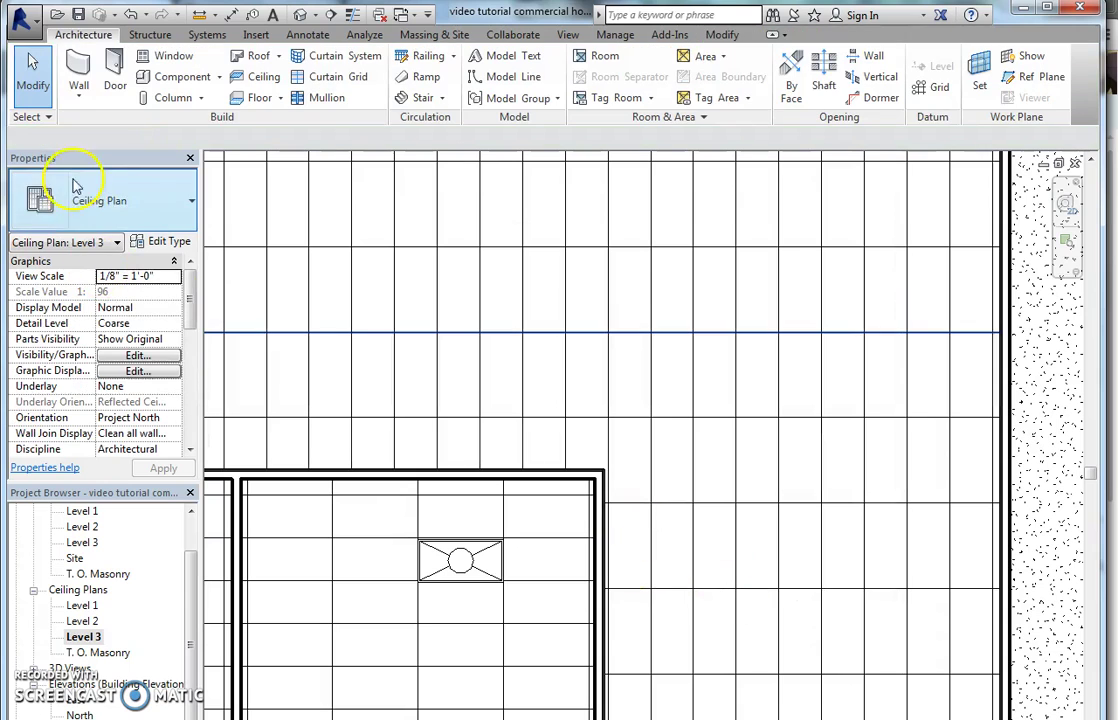
Step: Copy the placed troffer light 8'-0" to the left along the same ceiling grid row
{"action": "left_click", "coordinate": [490, 575]}
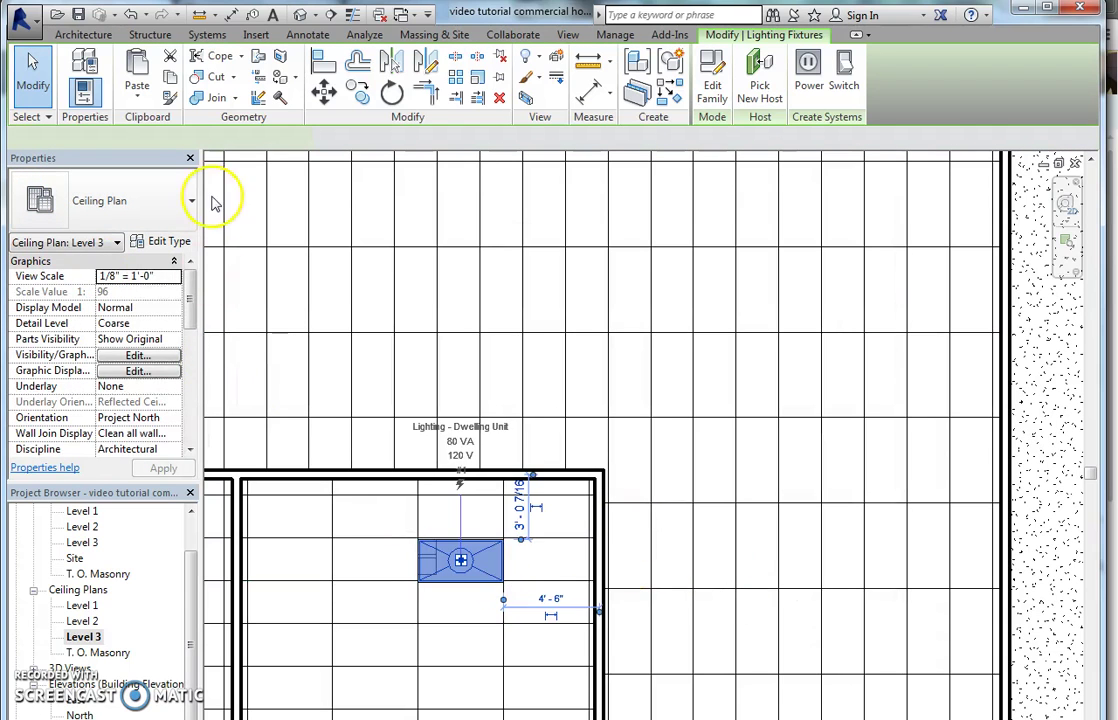
{"action": "left_click", "coordinate": [172, 88]}
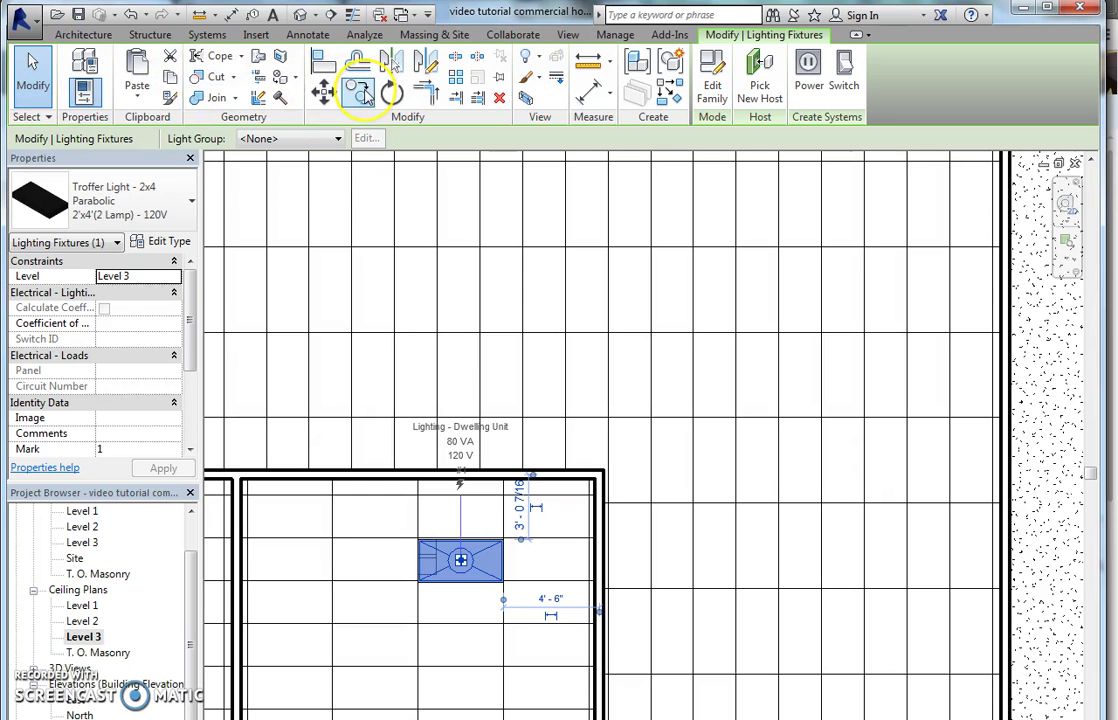
{"action": "left_click", "coordinate": [366, 92]}
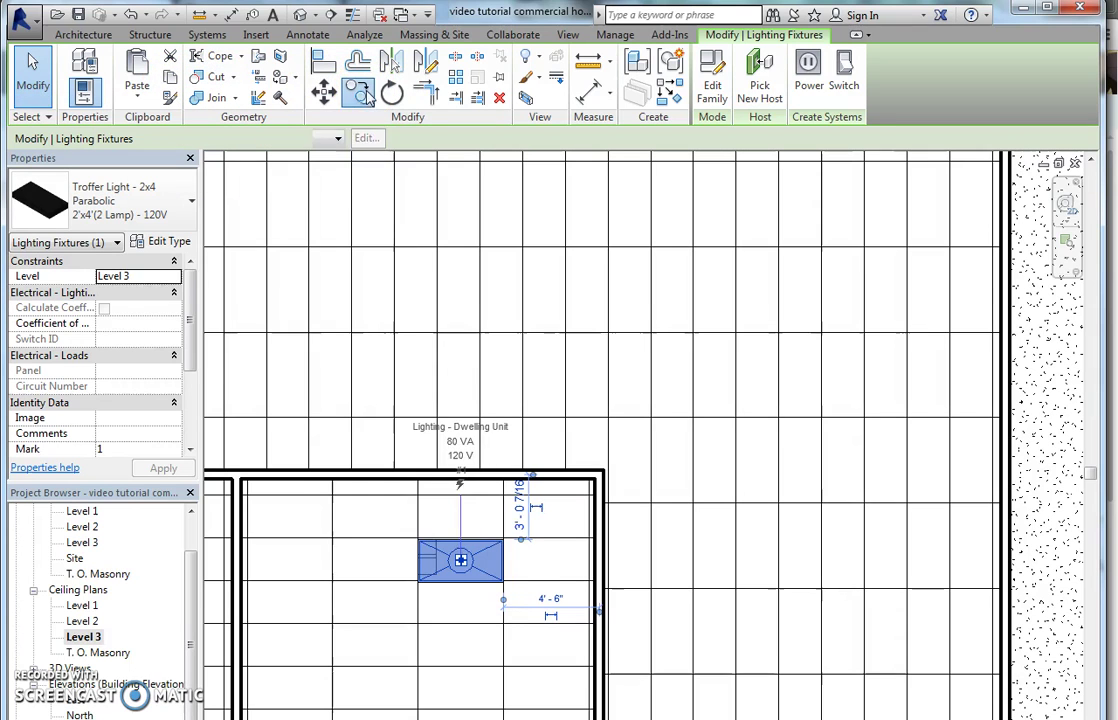
{"action": "left_click_drag", "start_coordinate": [467, 474], "coordinate": [507, 545]}
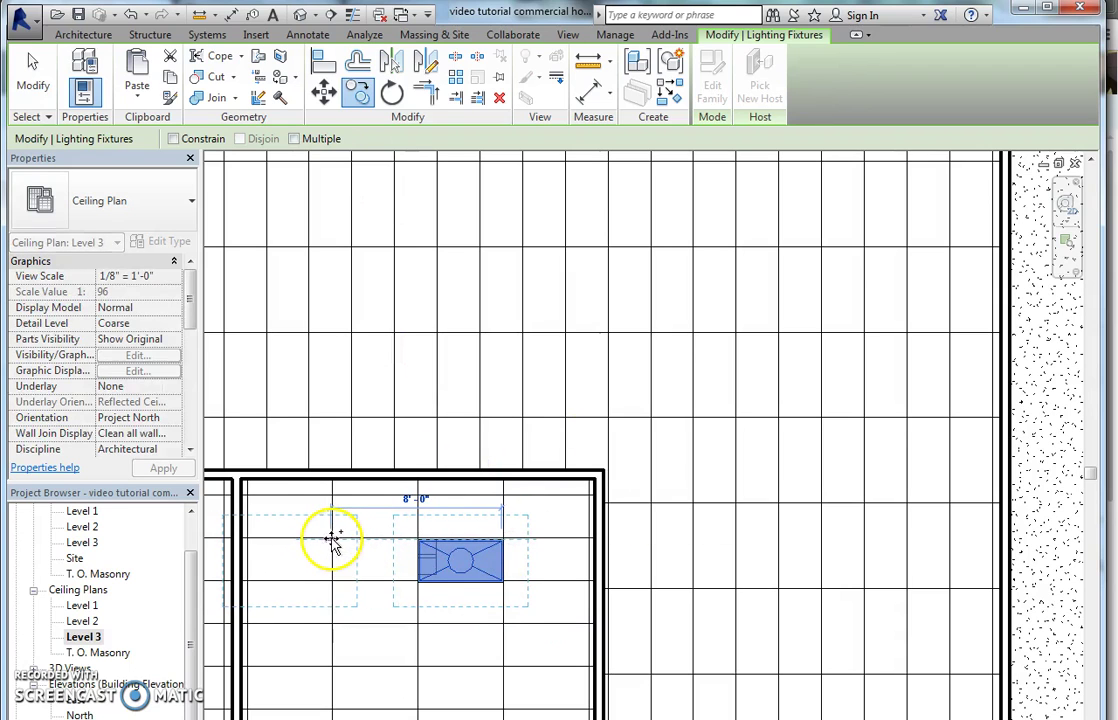
{"action": "left_click", "coordinate": [330, 612]}
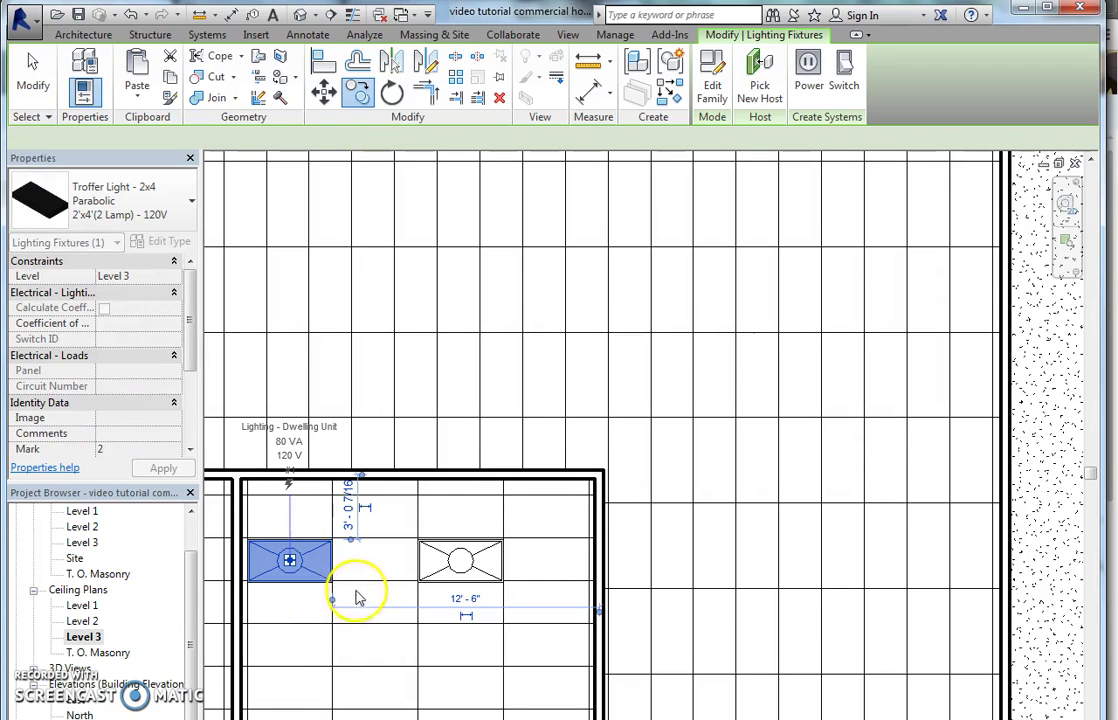
Step: Make multiple copies of the right troffer light, adding two about 5'-11" below to complete a two-by-two layout in the room
{"action": "left_click", "coordinate": [470, 558]}
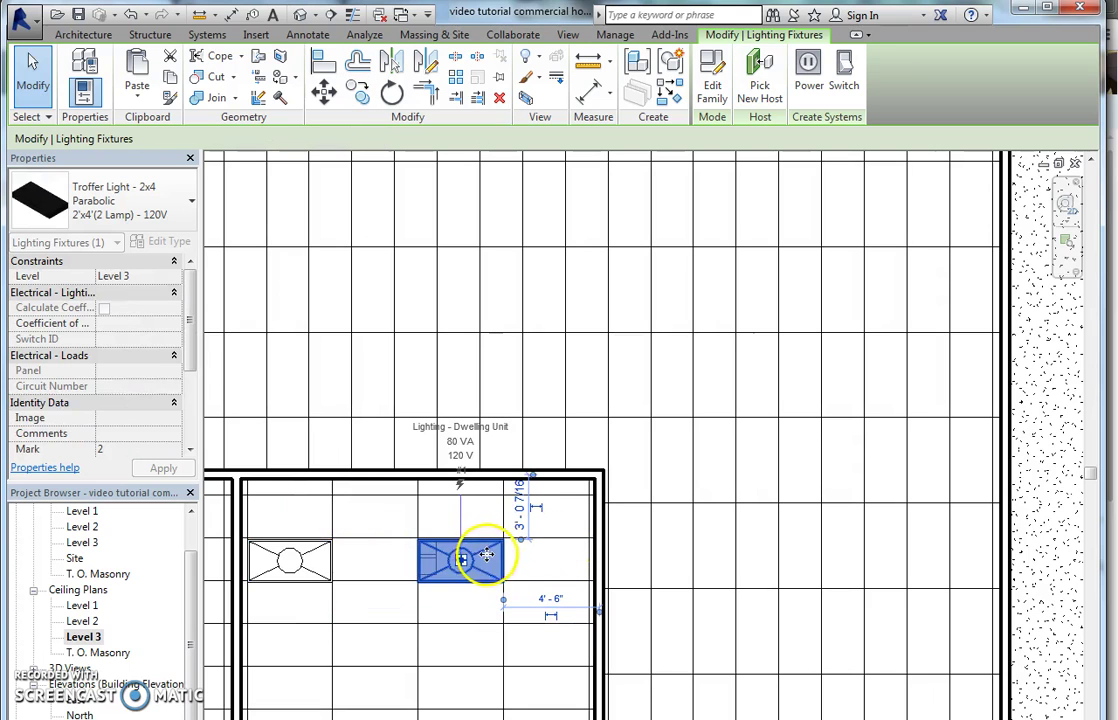
{"action": "left_click", "coordinate": [357, 93]}
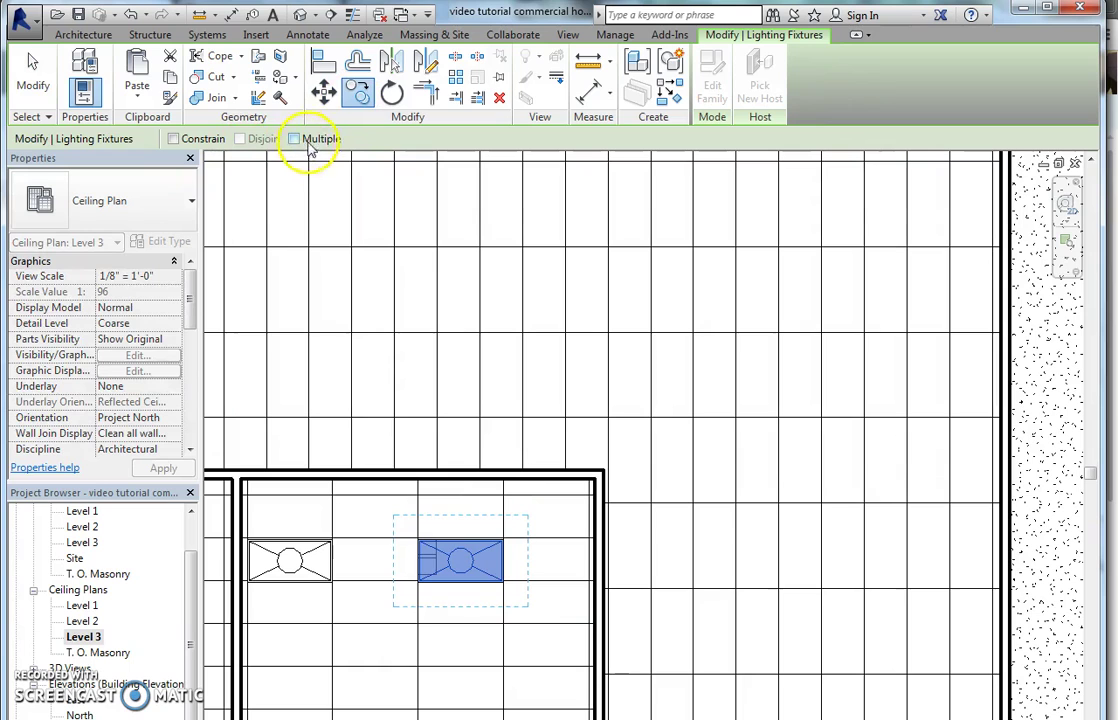
{"action": "left_click", "coordinate": [502, 548]}
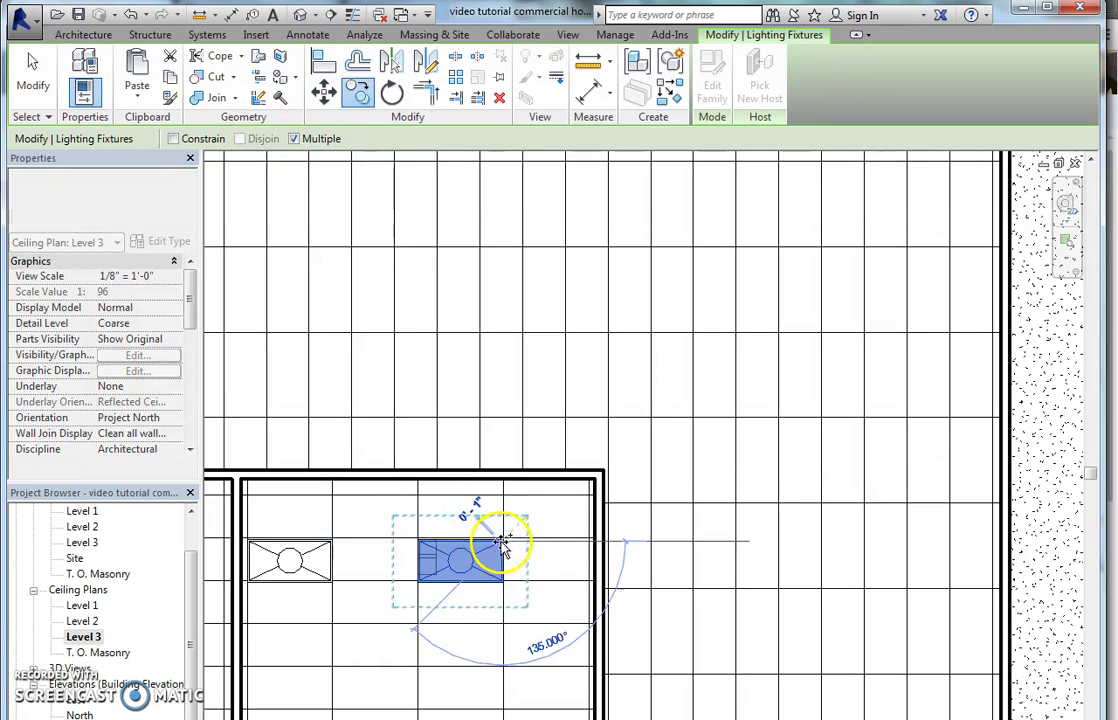
{"action": "left_click", "coordinate": [504, 668]}
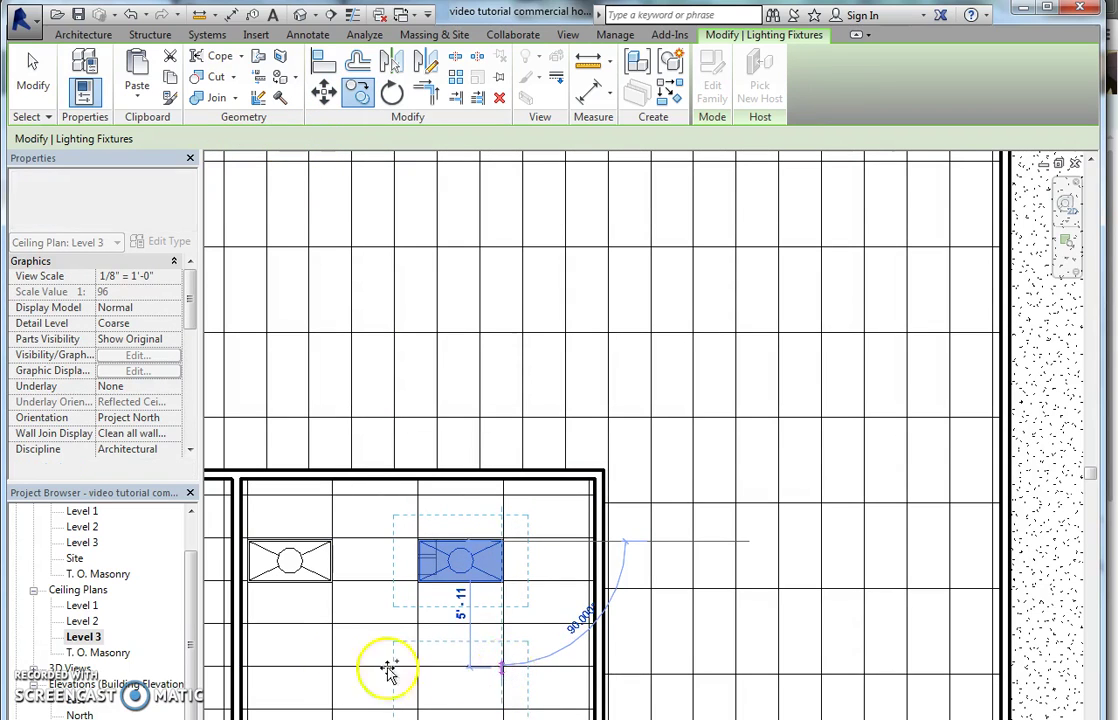
{"action": "left_click", "coordinate": [330, 665]}
{"action": "scroll", "coordinate": [330, 660], "scroll_direction": "down", "scroll_amount": 2}
{"action": "middle_click_drag", "start_coordinate": [420, 610], "coordinate": [495, 678]}
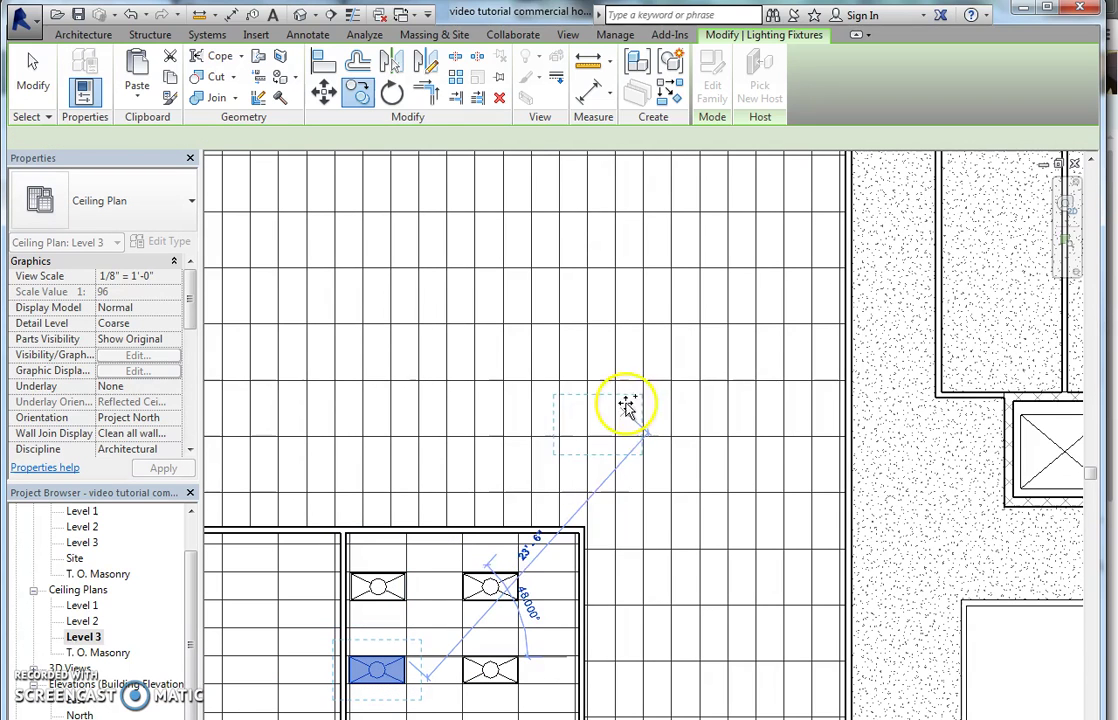
{"action": "key", "text": "Escape"}
{"action": "key", "text": "Escape"}
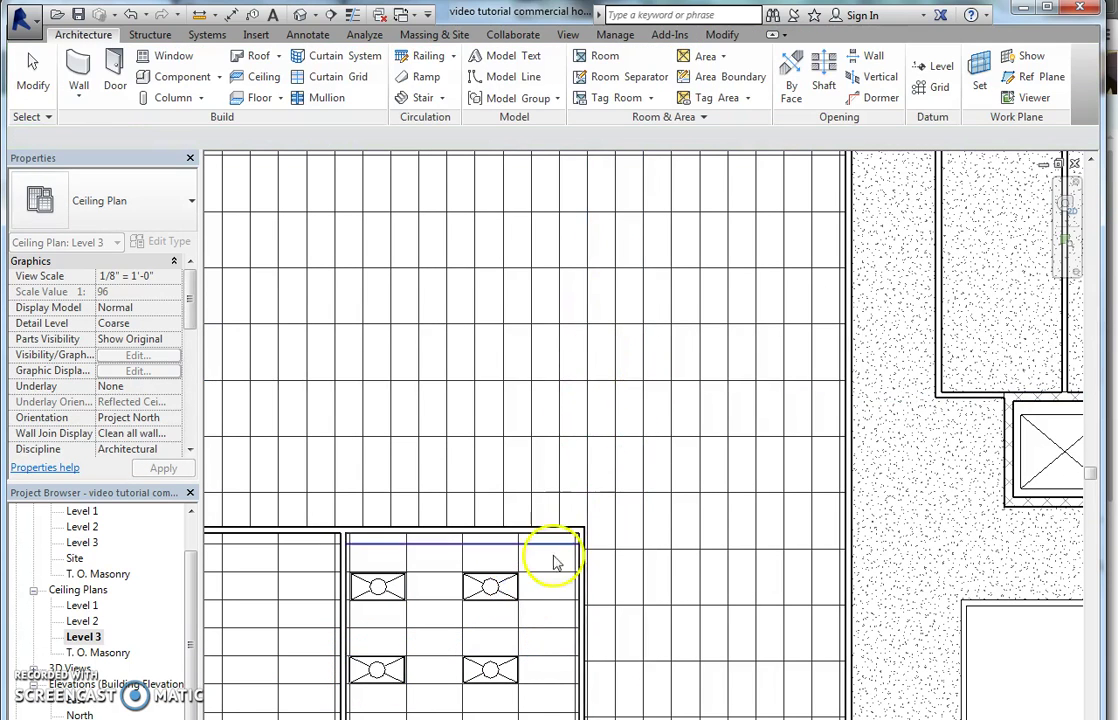
Step: Place another 2x4 troffer light in the large open room's ceiling, above and to the right of the lit small room
{"action": "left_click", "coordinate": [178, 76]}
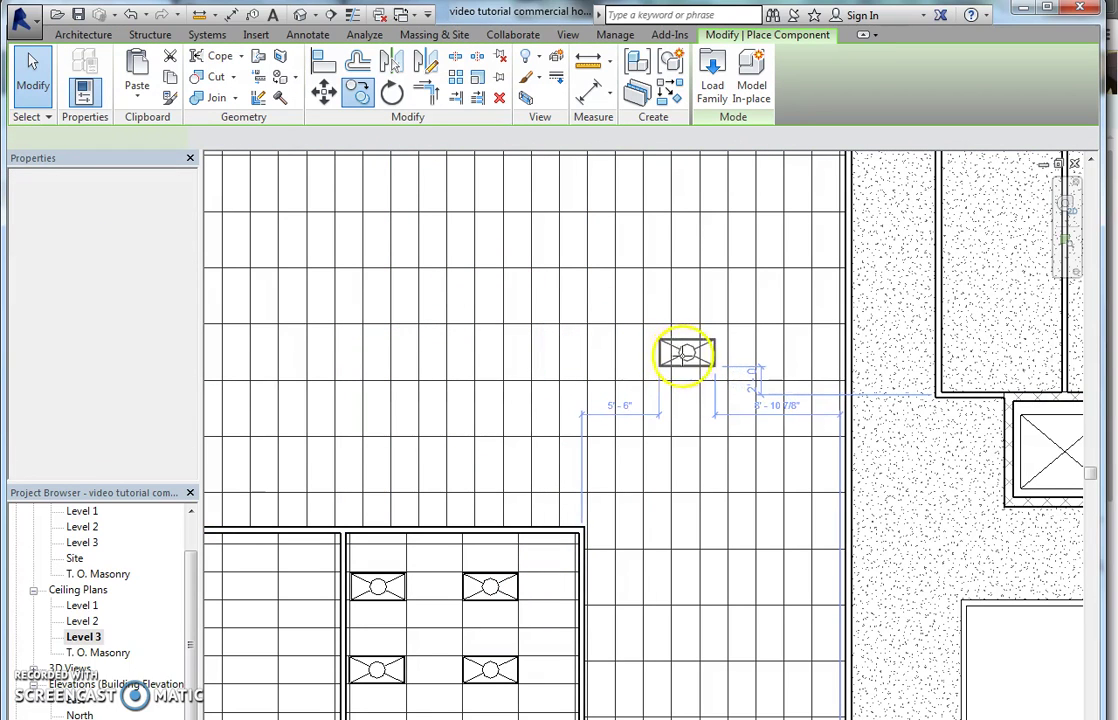
{"action": "left_click", "coordinate": [686, 353]}
{"action": "key", "text": "Escape"}
{"action": "key", "text": "Escape"}
Step: Rotate the large room's troffer light 90 degrees clockwise to match the direction of the ceiling grid
{"action": "left_click", "coordinate": [686, 355]}
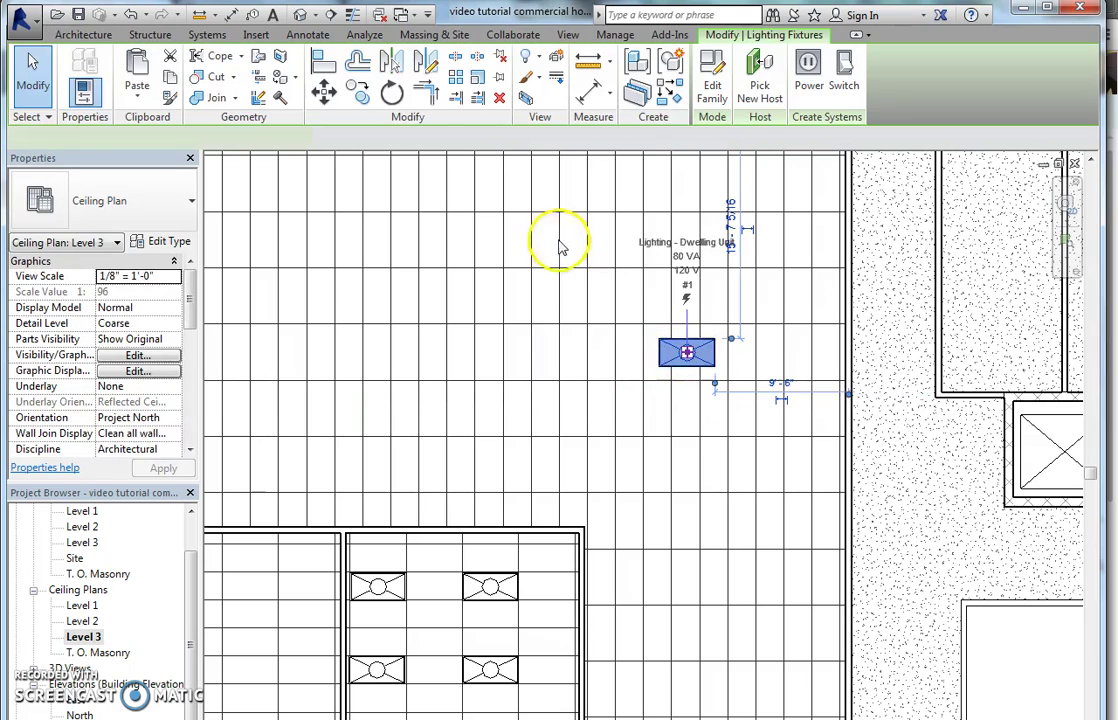
{"action": "key", "text": "r"}
{"action": "key", "text": "o"}
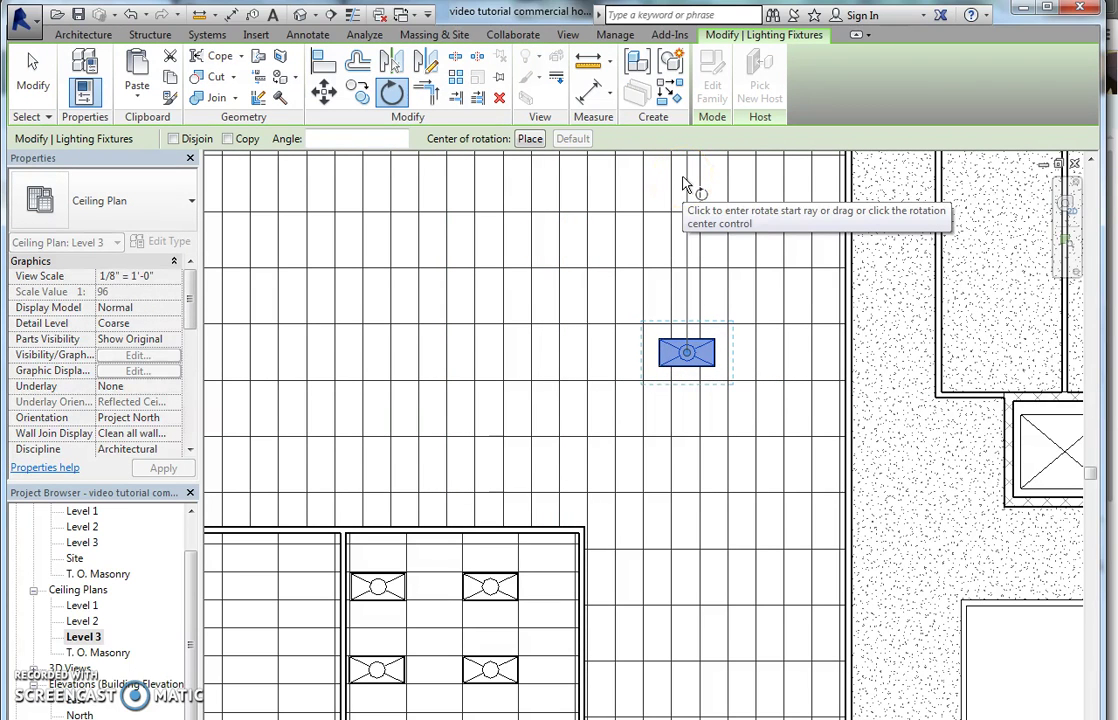
{"action": "left_click", "coordinate": [685, 188]}
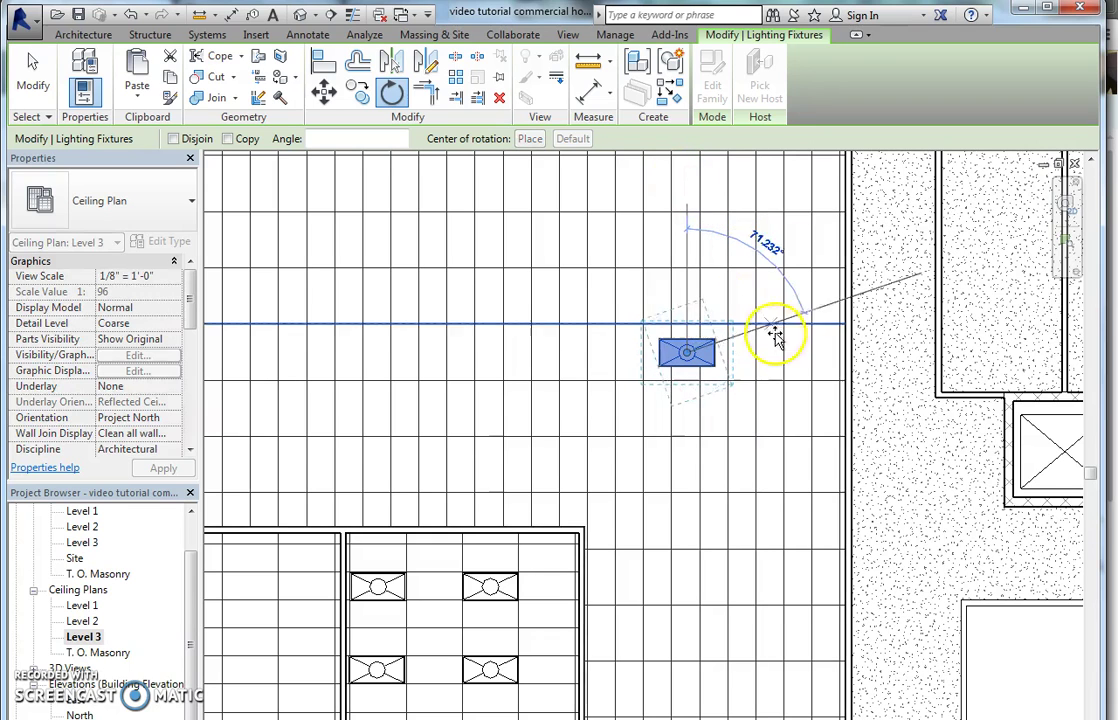
{"action": "left_click", "coordinate": [779, 358]}
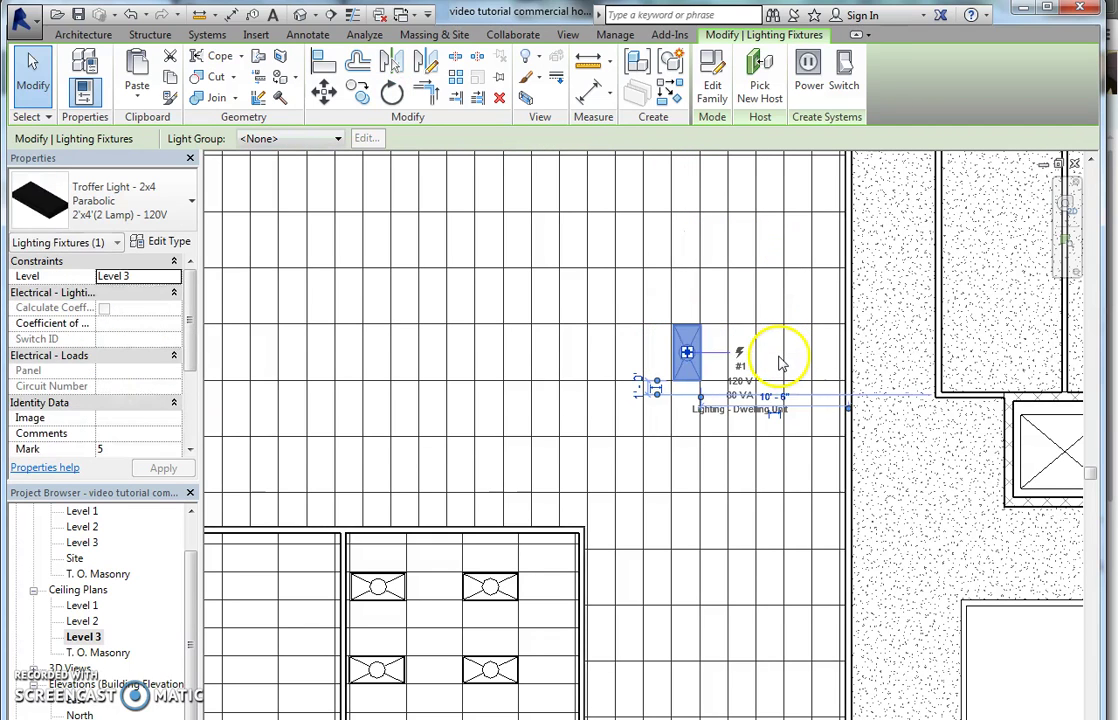
{"action": "scroll", "coordinate": [666, 365], "scroll_direction": "up", "scroll_amount": 1}
{"action": "scroll", "coordinate": [666, 362], "scroll_direction": "up", "scroll_amount": 2}
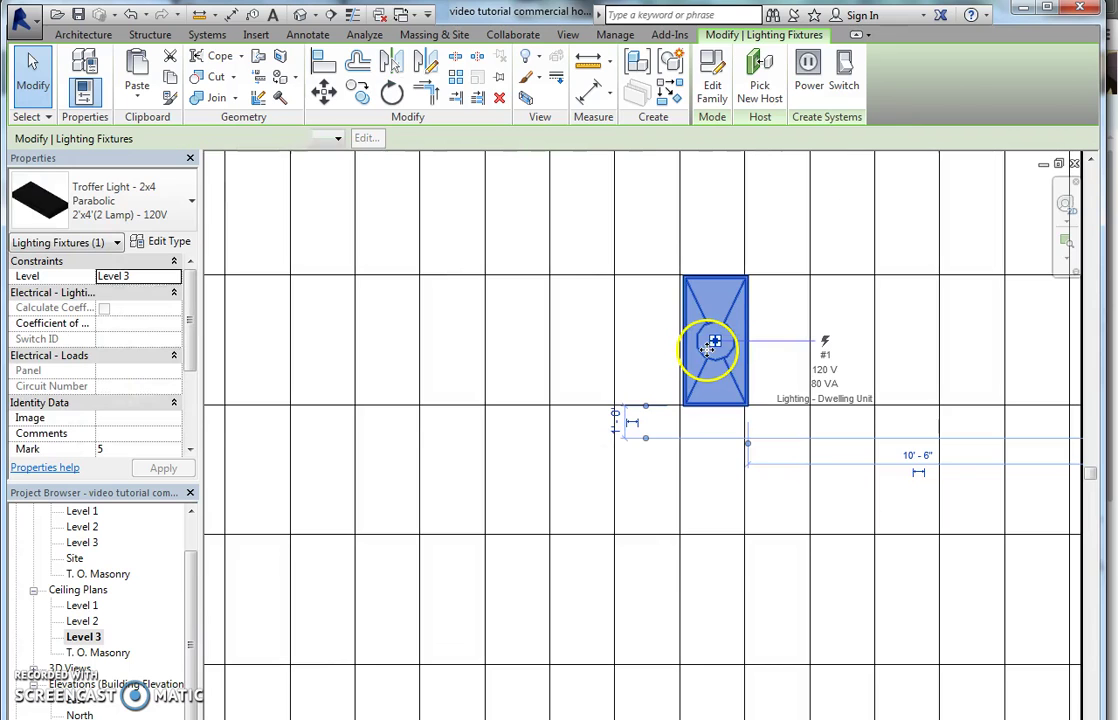
Step: Try to array the large room's troffer light to the left as 8 grouped items spaced 10'-0" apart
{"action": "key", "text": "Escape"}
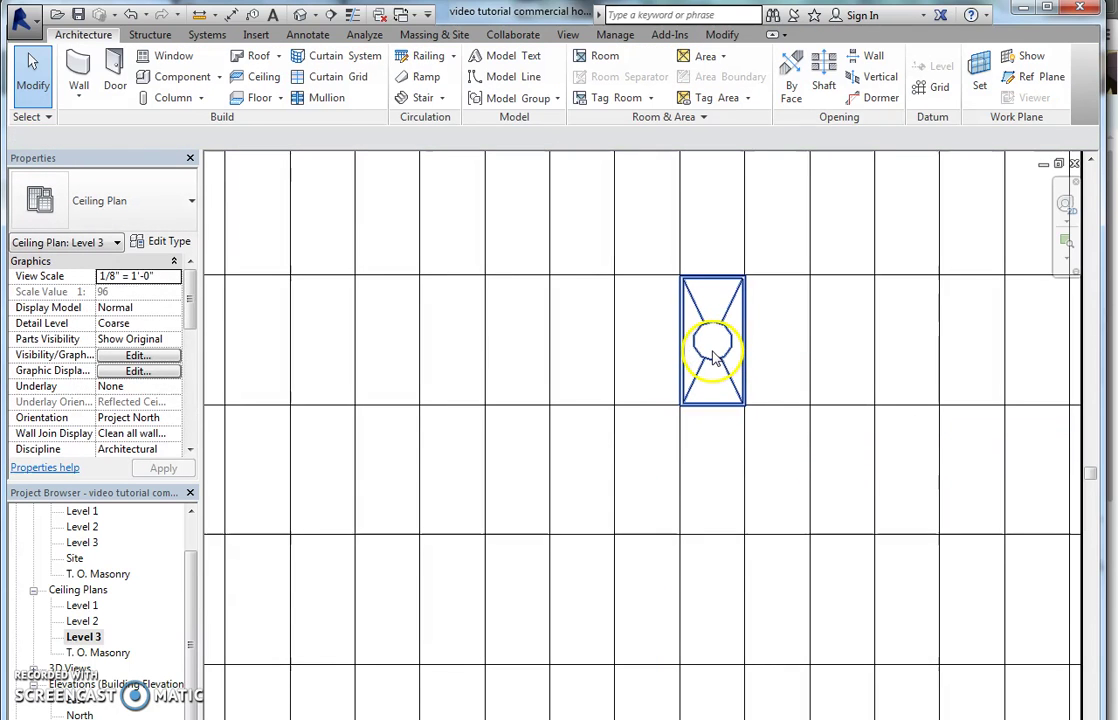
{"action": "left_click", "coordinate": [712, 350]}
{"action": "scroll", "coordinate": [712, 353], "scroll_direction": "down", "scroll_amount": 3}
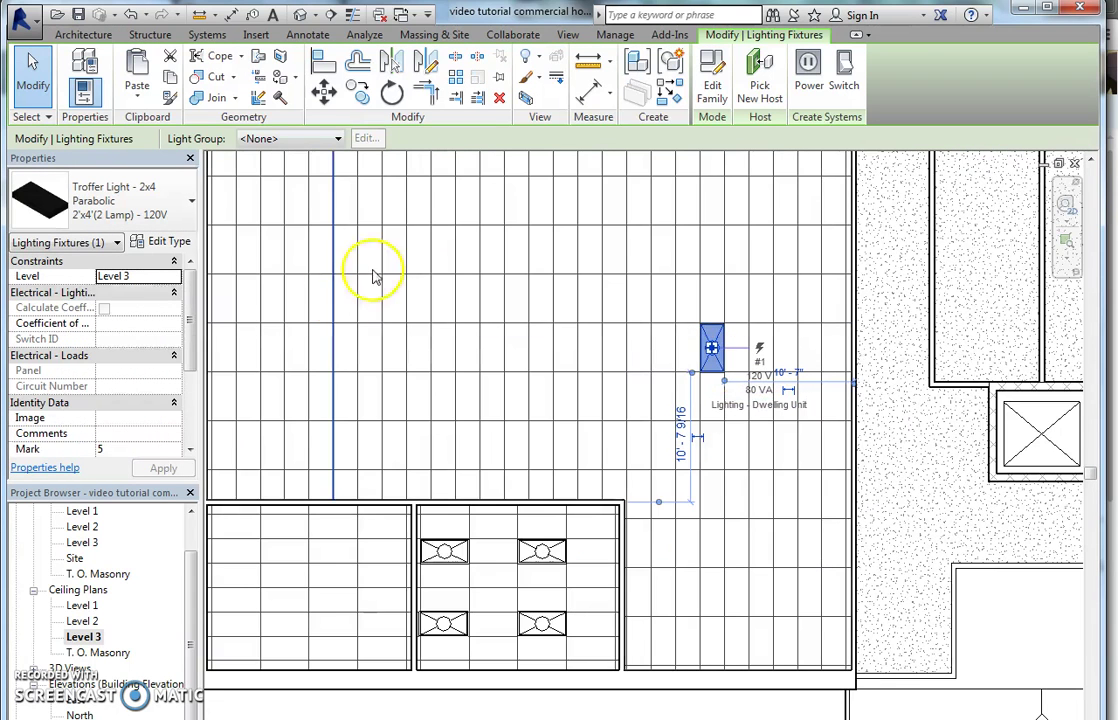
{"action": "left_click", "coordinate": [455, 78]}
{"action": "left_click", "coordinate": [711, 368]}
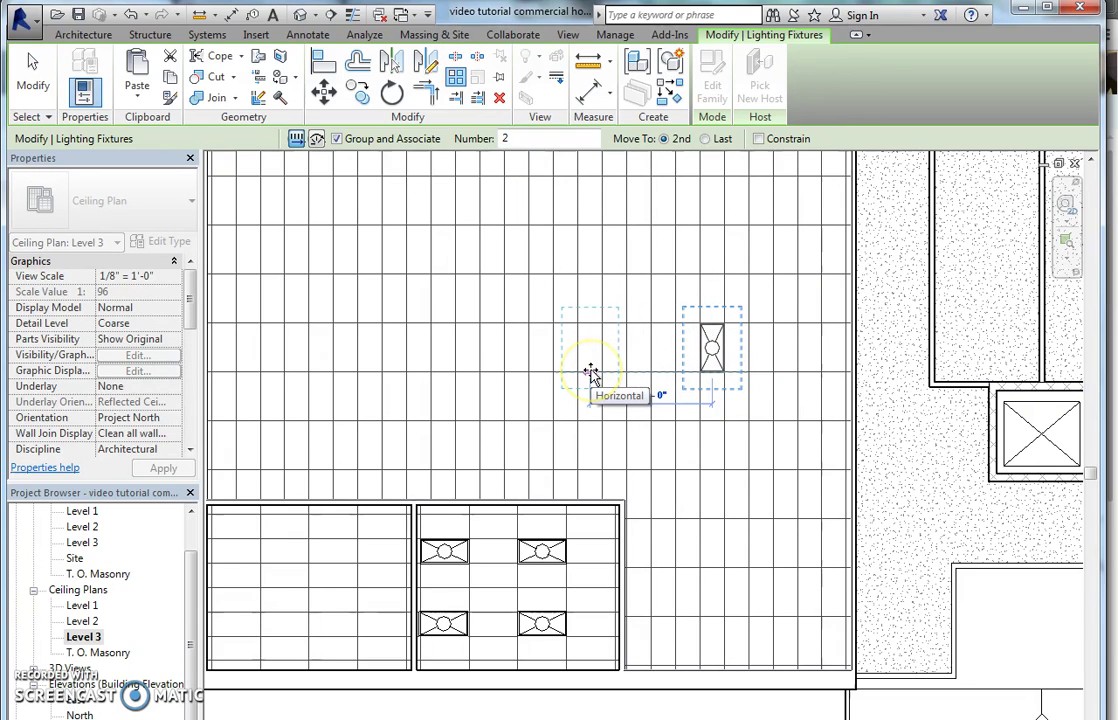
{"action": "left_click", "coordinate": [549, 133]}
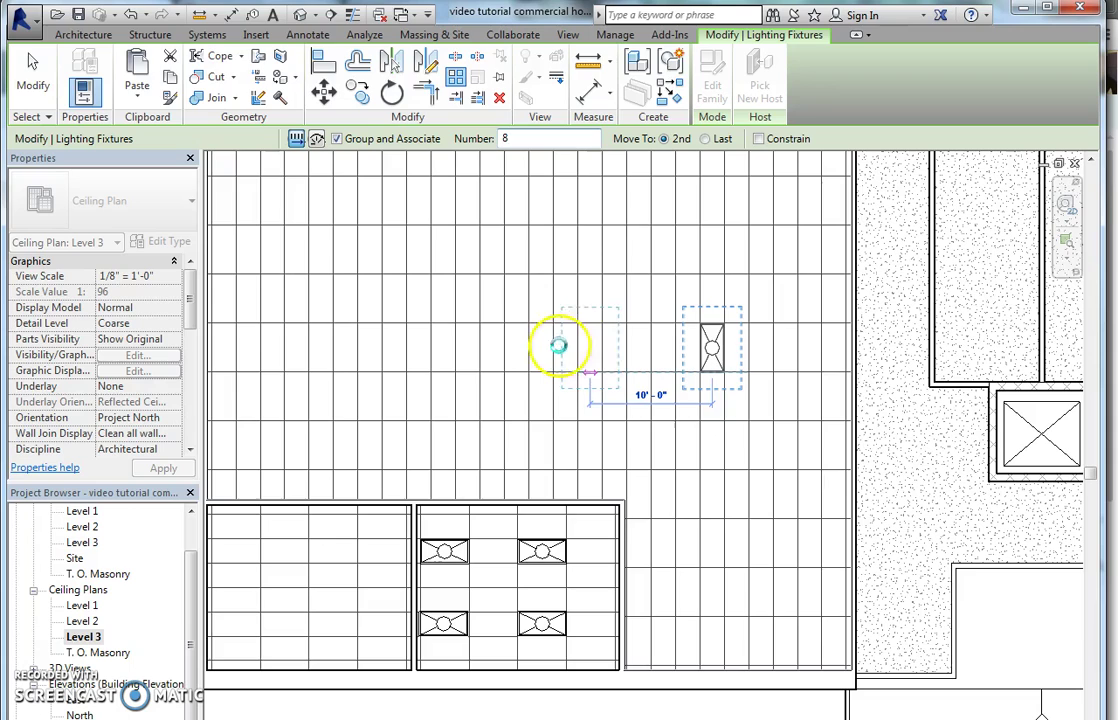
{"action": "left_click", "coordinate": [558, 345]}
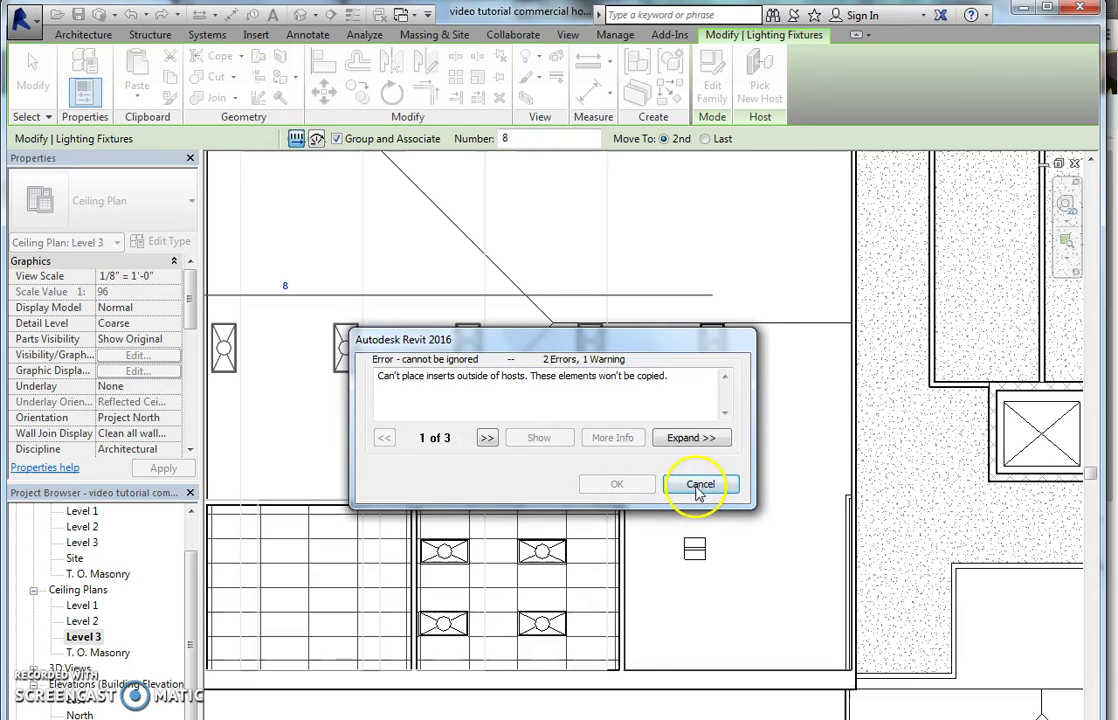
{"action": "left_click", "coordinate": [699, 486]}
{"action": "scroll", "coordinate": [492, 449], "scroll_direction": "down", "scroll_amount": 2}
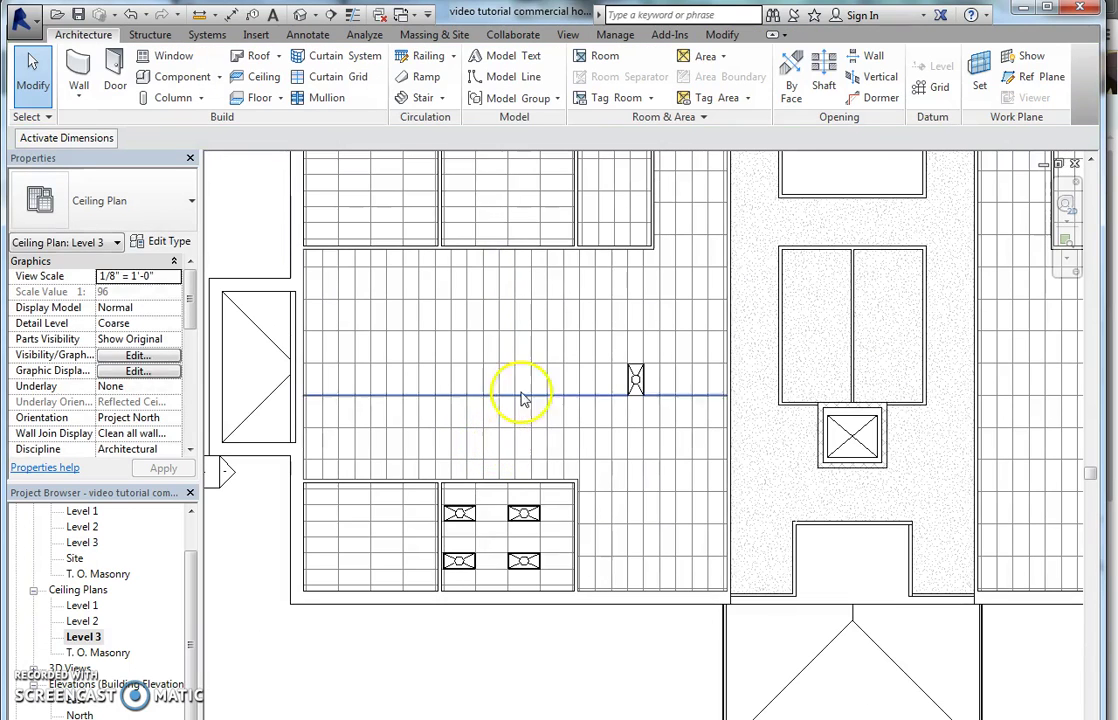
Step: Array the large room's troffer light to the left as 5 grouped items spaced 8'-0" apart along the ceiling grid row
{"action": "left_click", "coordinate": [722, 35]}
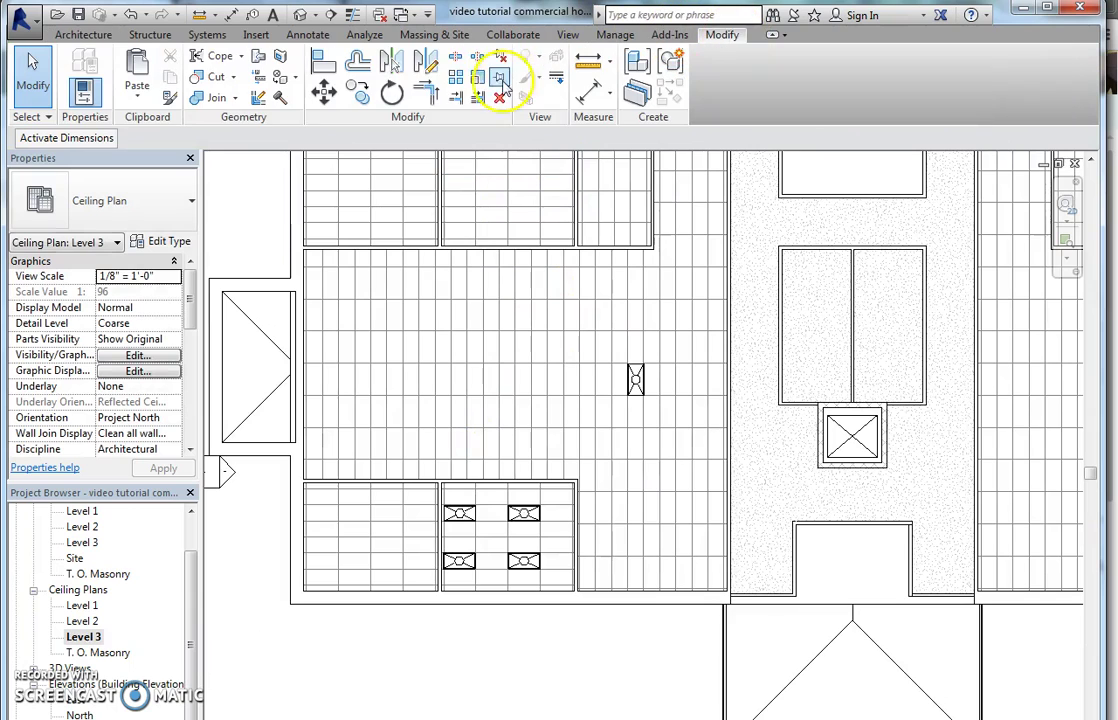
{"action": "left_click", "coordinate": [636, 387]}
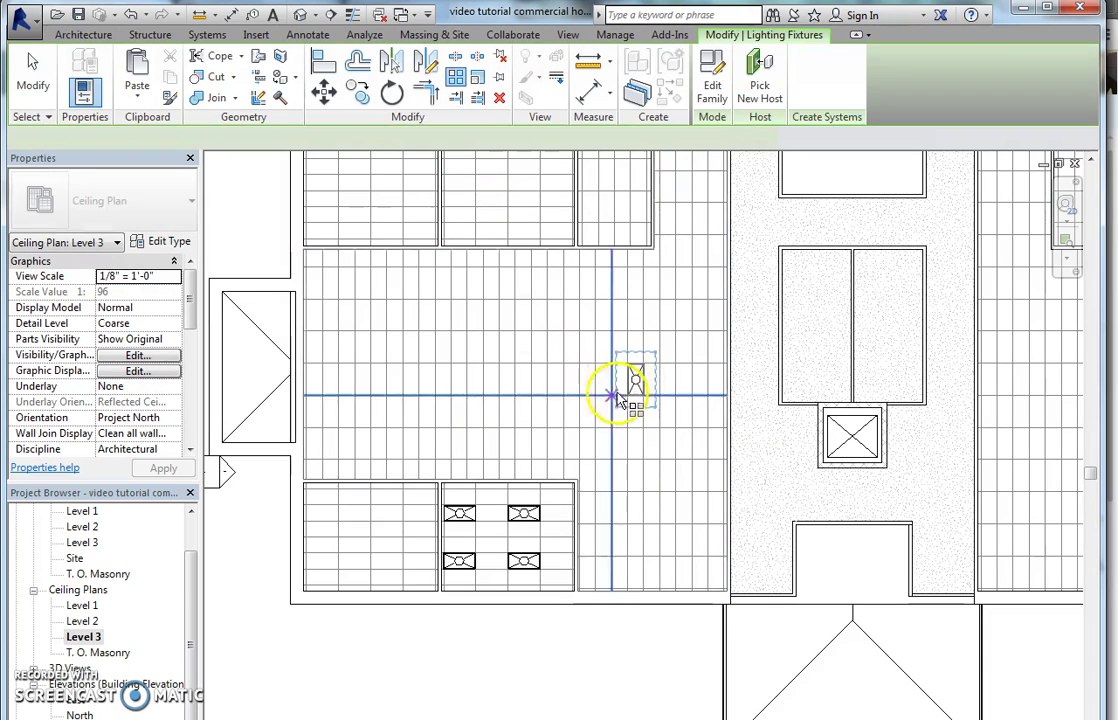
{"action": "key", "text": "a"}
{"action": "key", "text": "r"}
{"action": "left_click", "coordinate": [637, 392]}
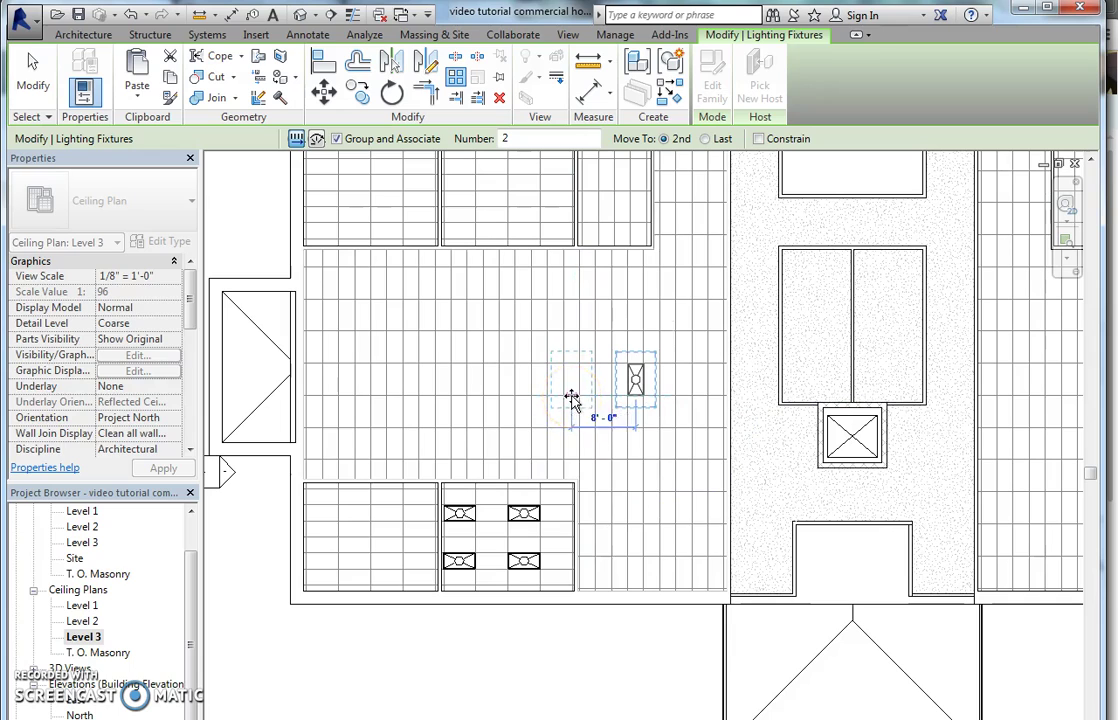
{"action": "left_click", "coordinate": [571, 398]}
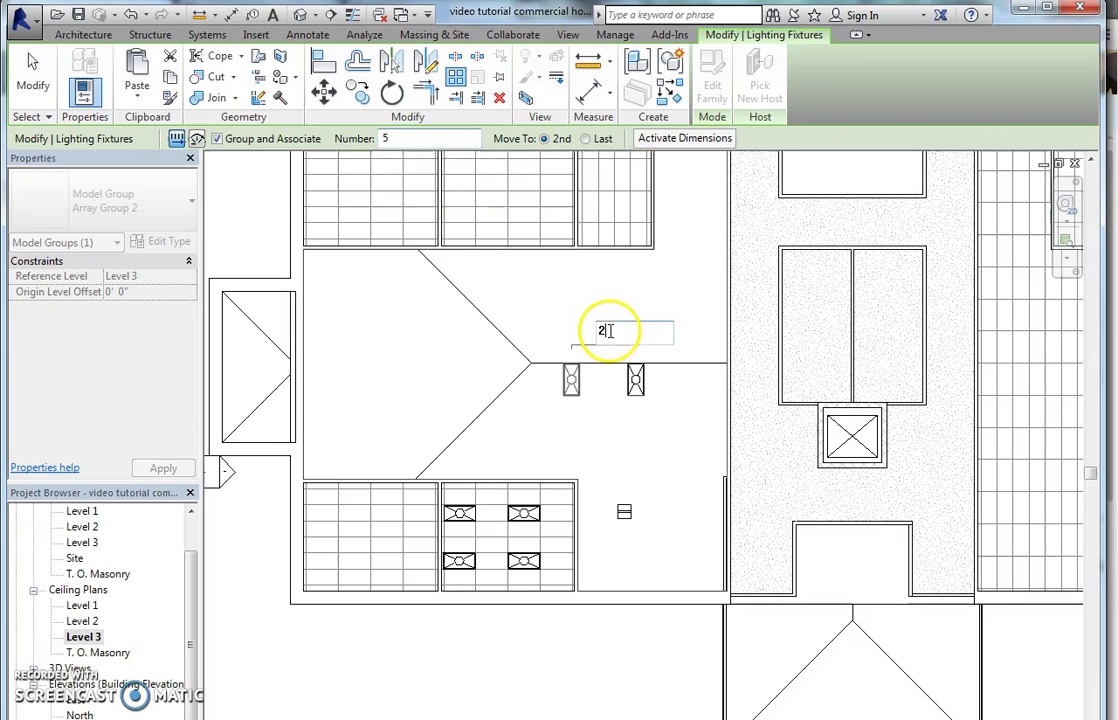
{"action": "left_click_drag", "start_coordinate": [609, 331], "coordinate": [583, 338]}
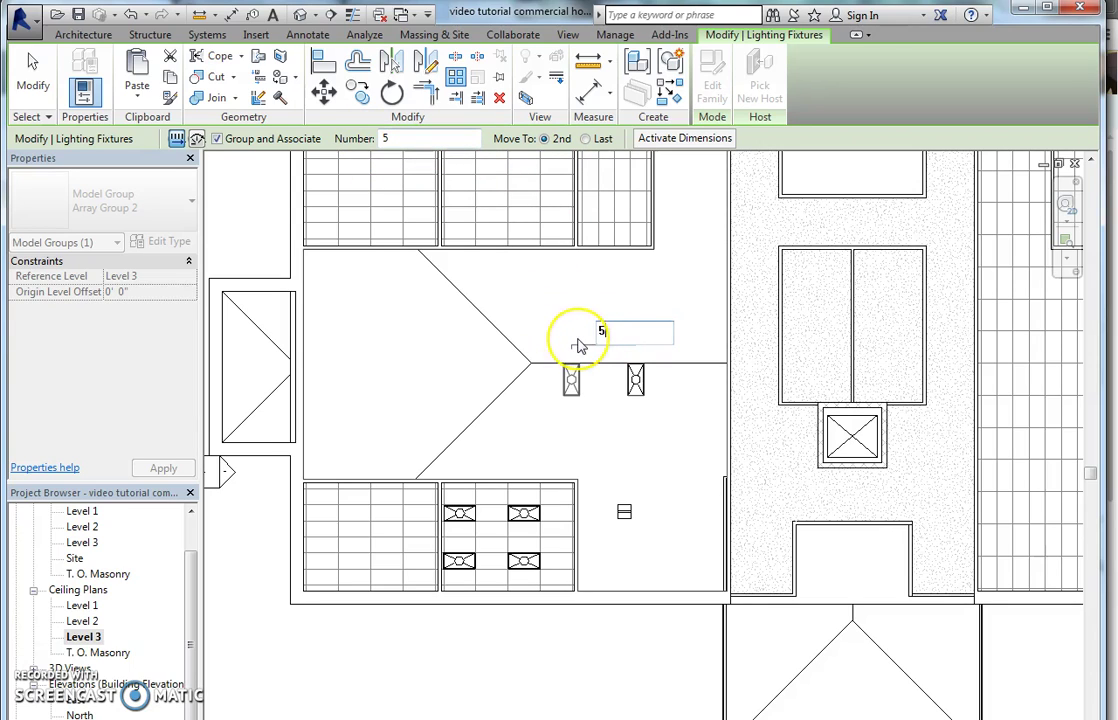
{"action": "key", "text": "Return"}
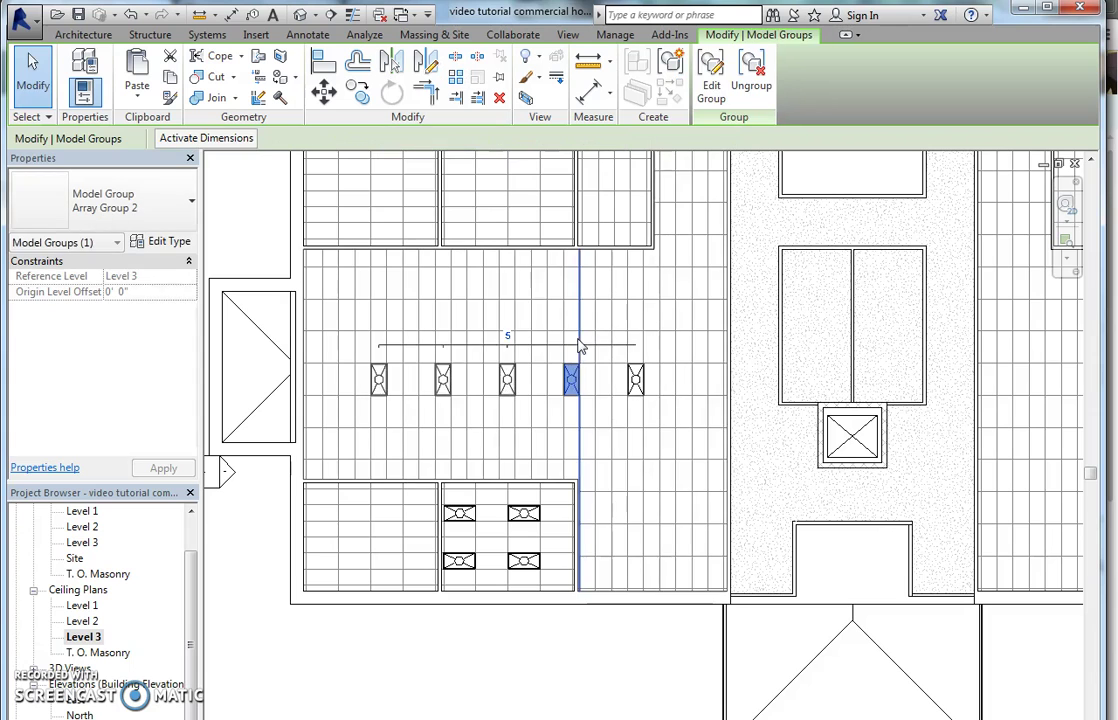
{"action": "left_click", "coordinate": [495, 392]}
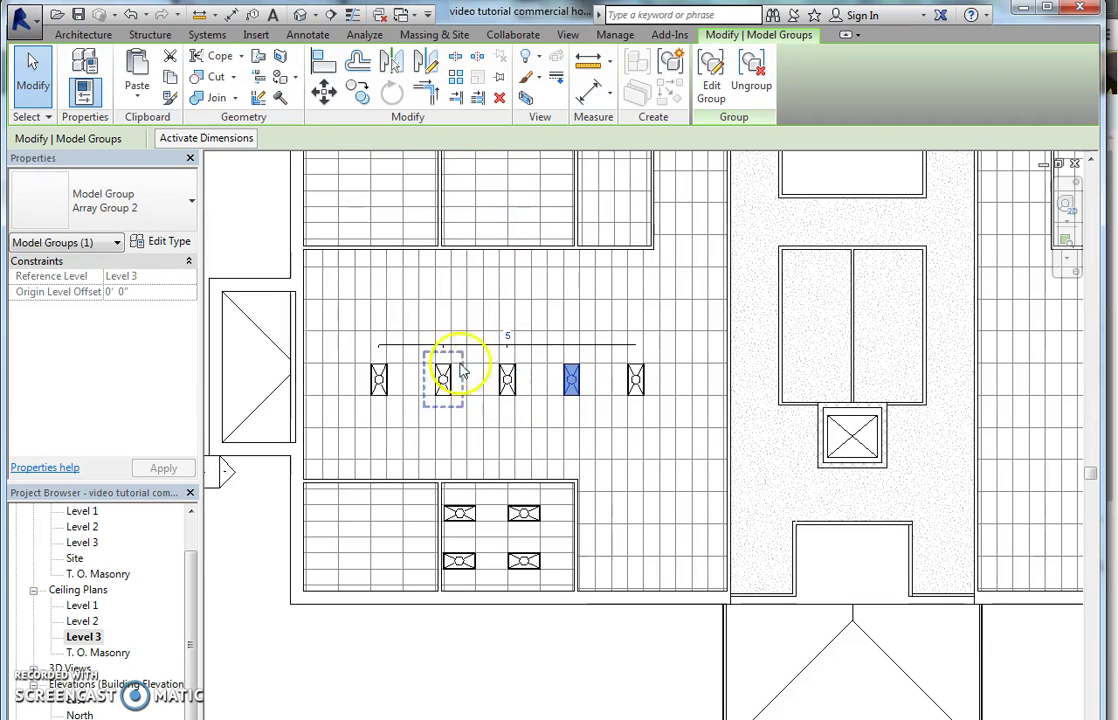
{"action": "scroll", "coordinate": [738, 397], "scroll_direction": "down", "scroll_amount": 3}
{"action": "middle_click_drag", "start_coordinate": [774, 394], "coordinate": [487, 400]}
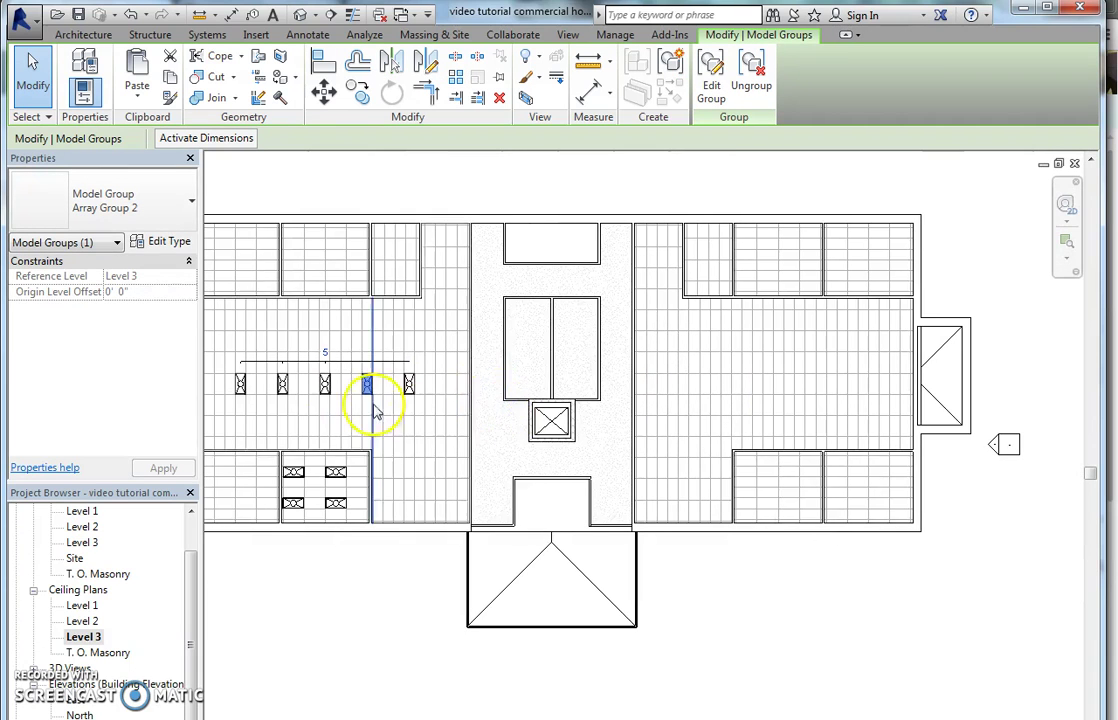
{"action": "key", "text": "Escape"}
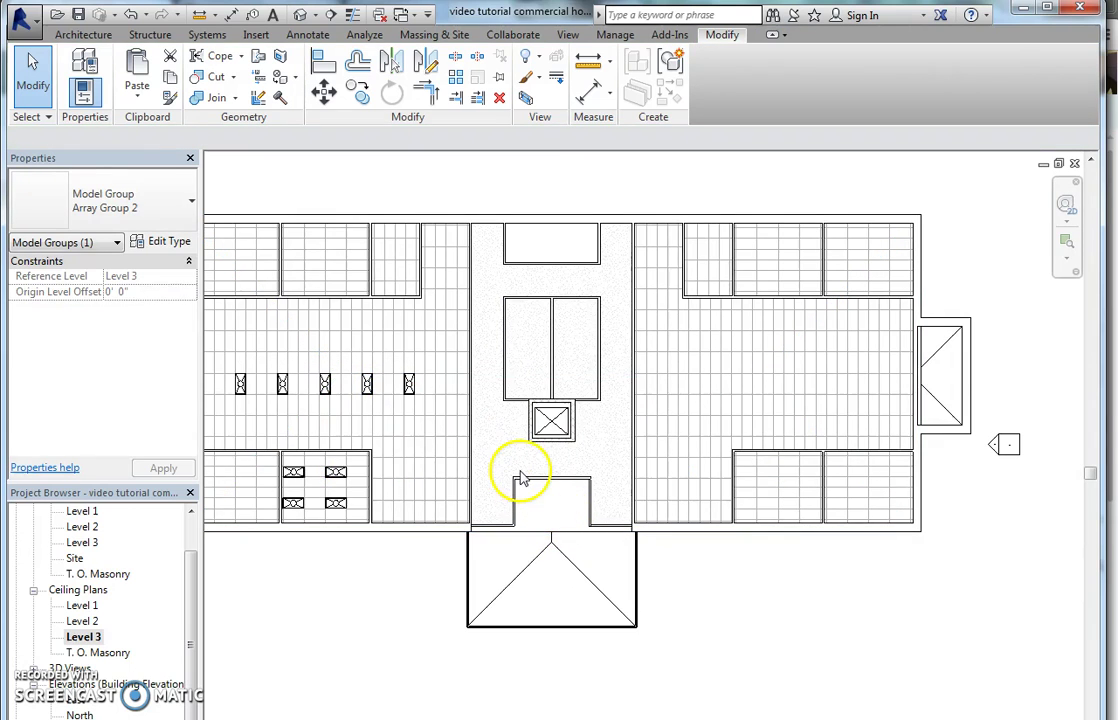
{"action": "scroll", "coordinate": [517, 477], "scroll_direction": "down", "scroll_amount": 1}
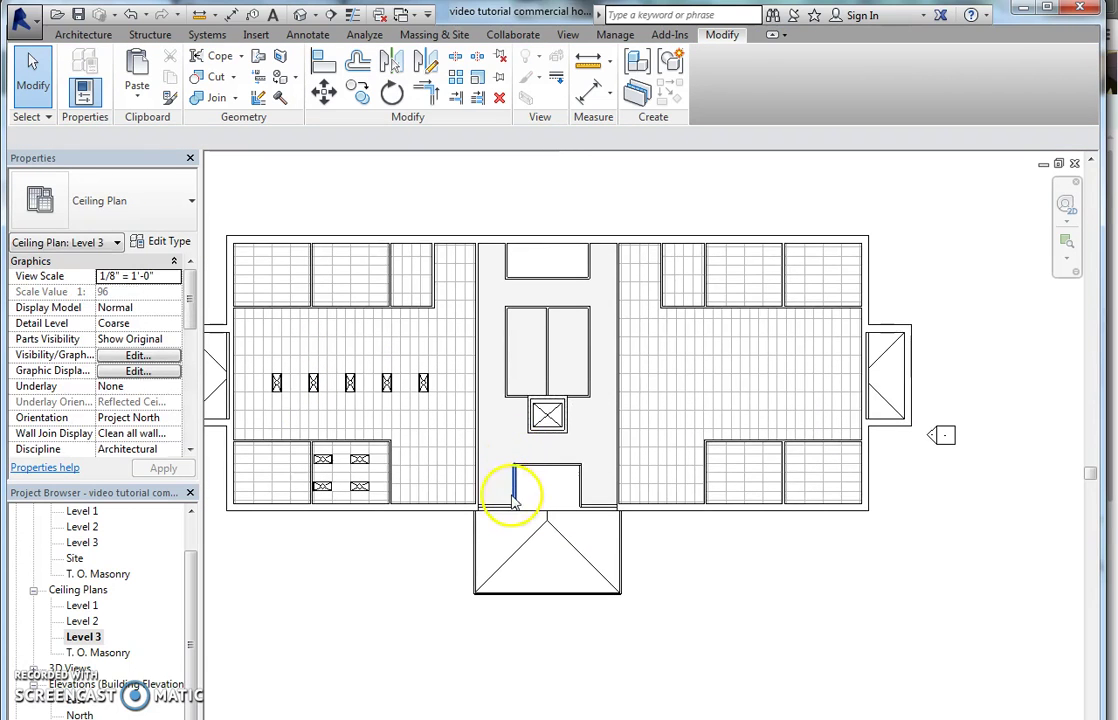
{"action": "middle_click_drag", "start_coordinate": [513, 500], "coordinate": [533, 508]}
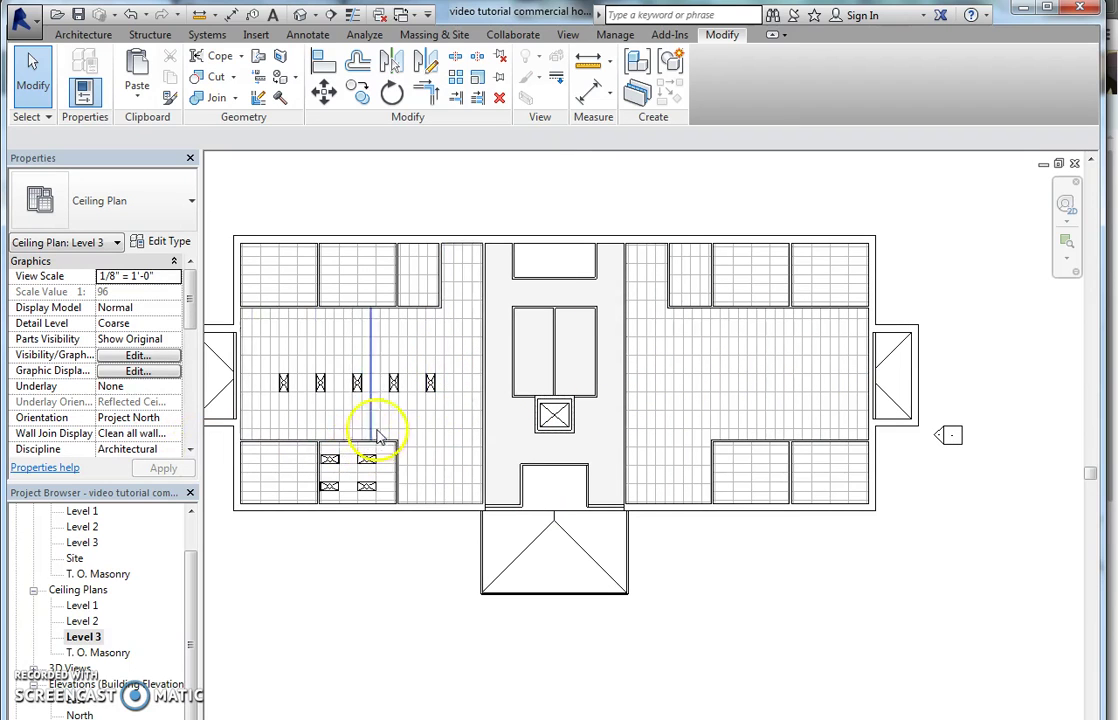
{"action": "scroll", "coordinate": [357, 388], "scroll_direction": "up", "scroll_amount": 3}
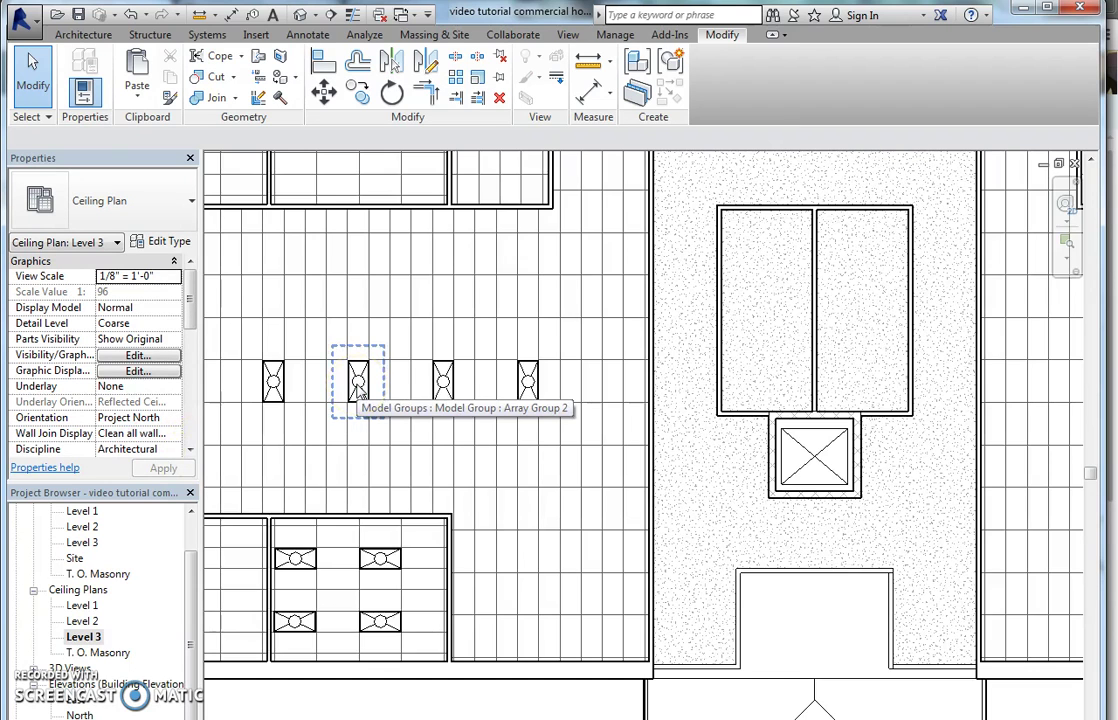
{"action": "scroll", "coordinate": [357, 390], "scroll_direction": "down", "scroll_amount": 4}
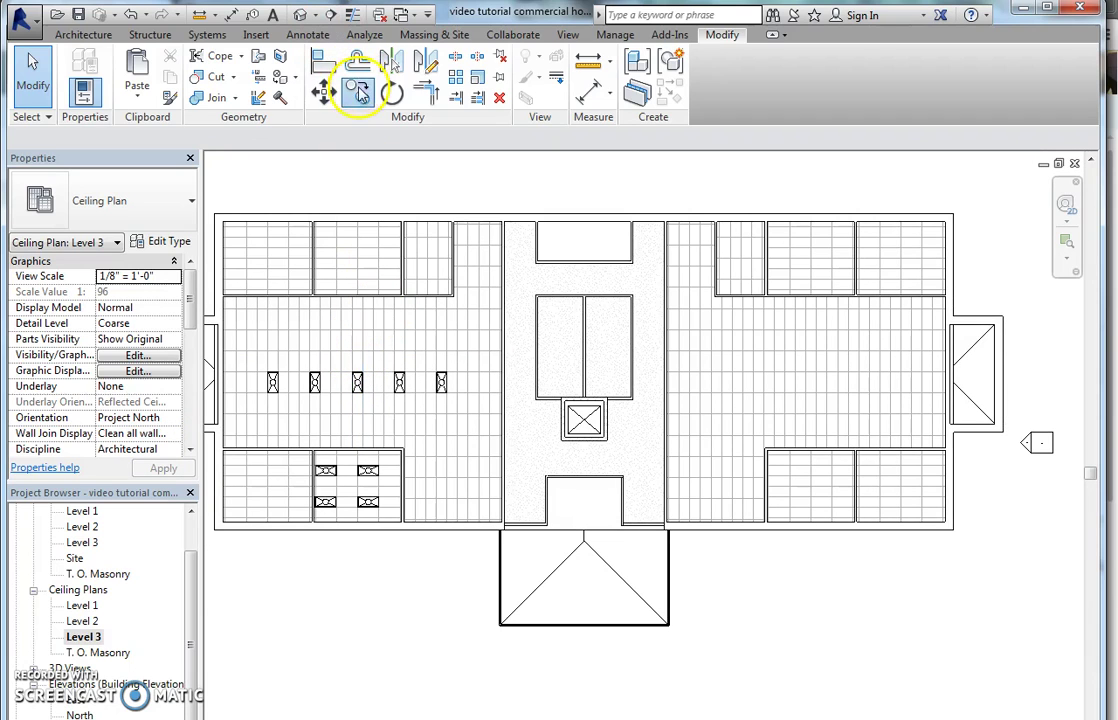
{"action": "left_click", "coordinate": [357, 92]}
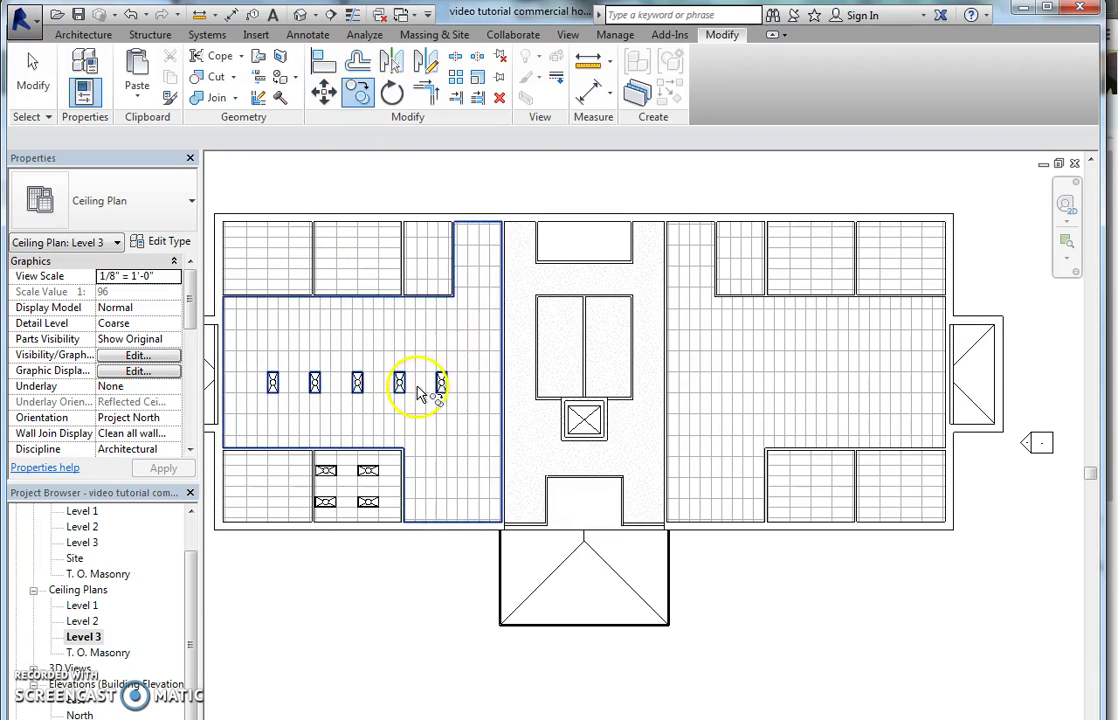
{"action": "scroll", "coordinate": [367, 392], "scroll_direction": "up", "scroll_amount": 4}
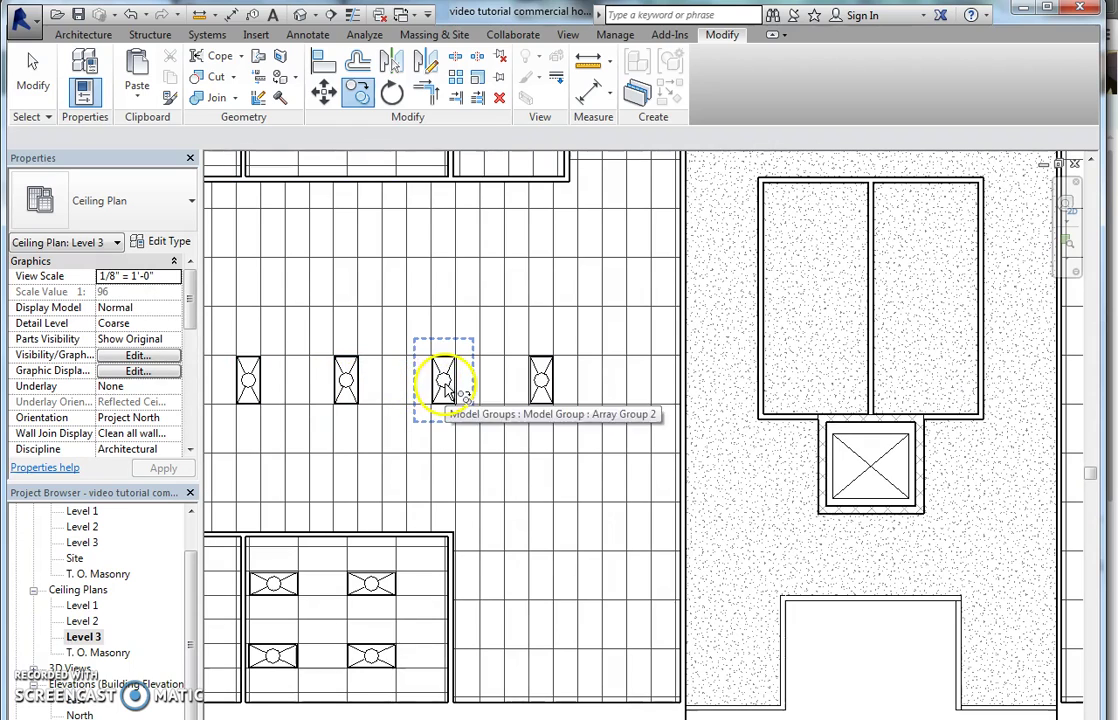
{"action": "key", "text": "Escape"}
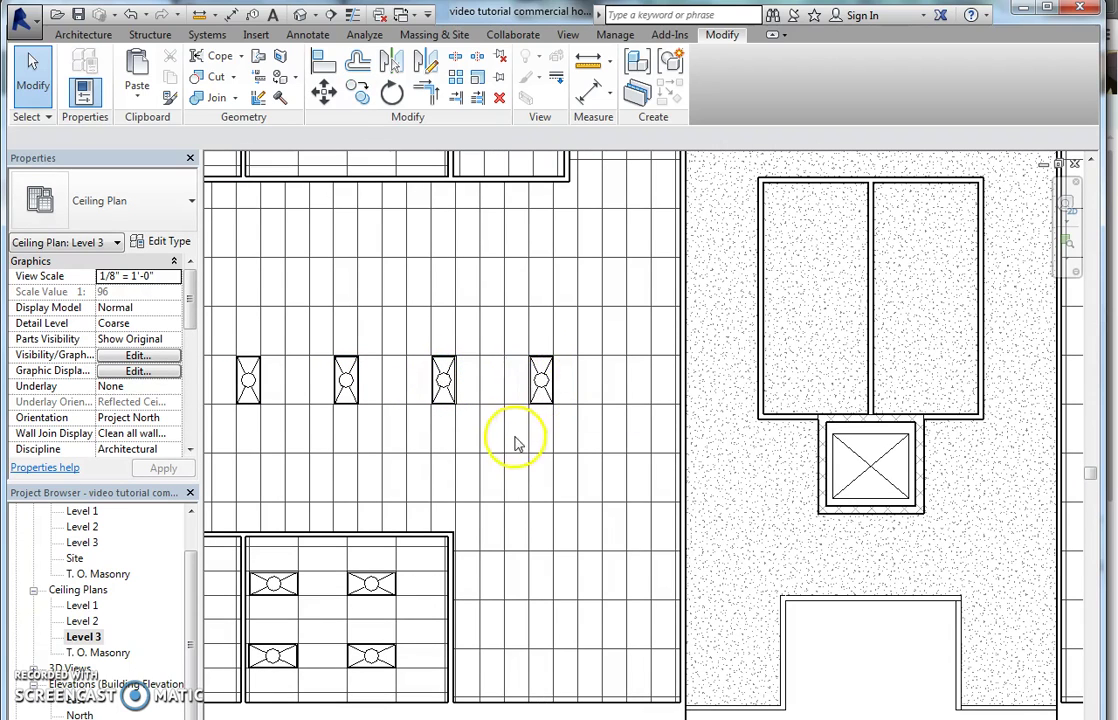
{"action": "scroll", "coordinate": [516, 444], "scroll_direction": "down", "scroll_amount": 4}
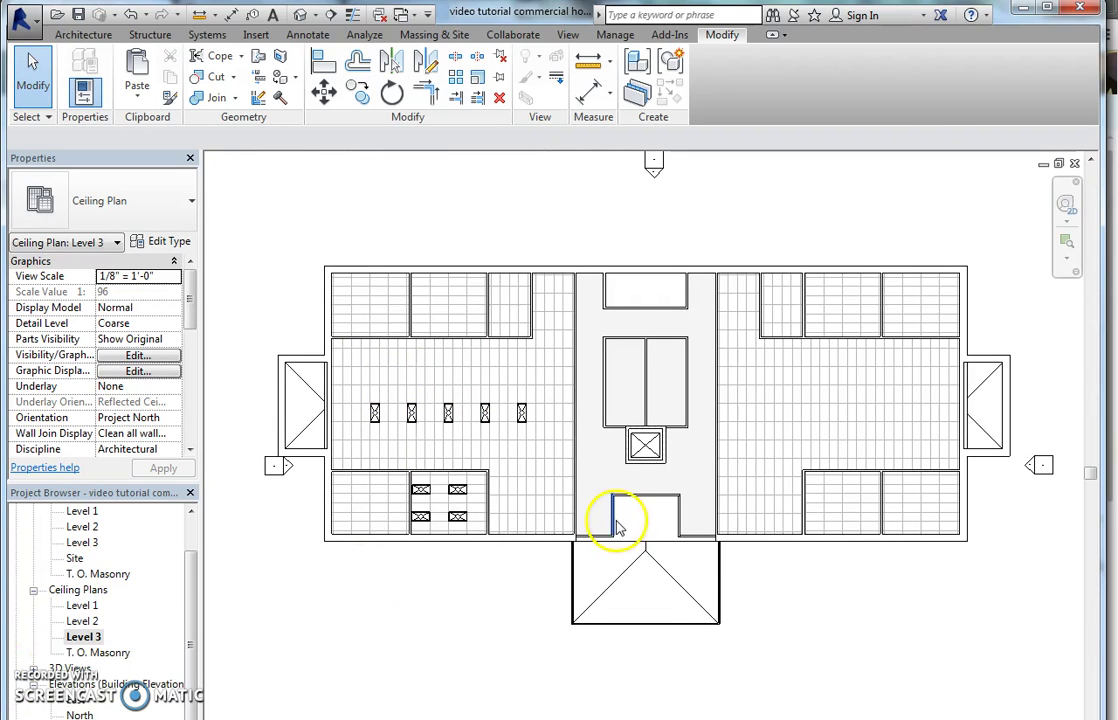
Step: Look over the Level 1 and Level 2 ceiling plans and return to the Level 3 ceiling plan
{"action": "double_click", "coordinate": [84, 606]}
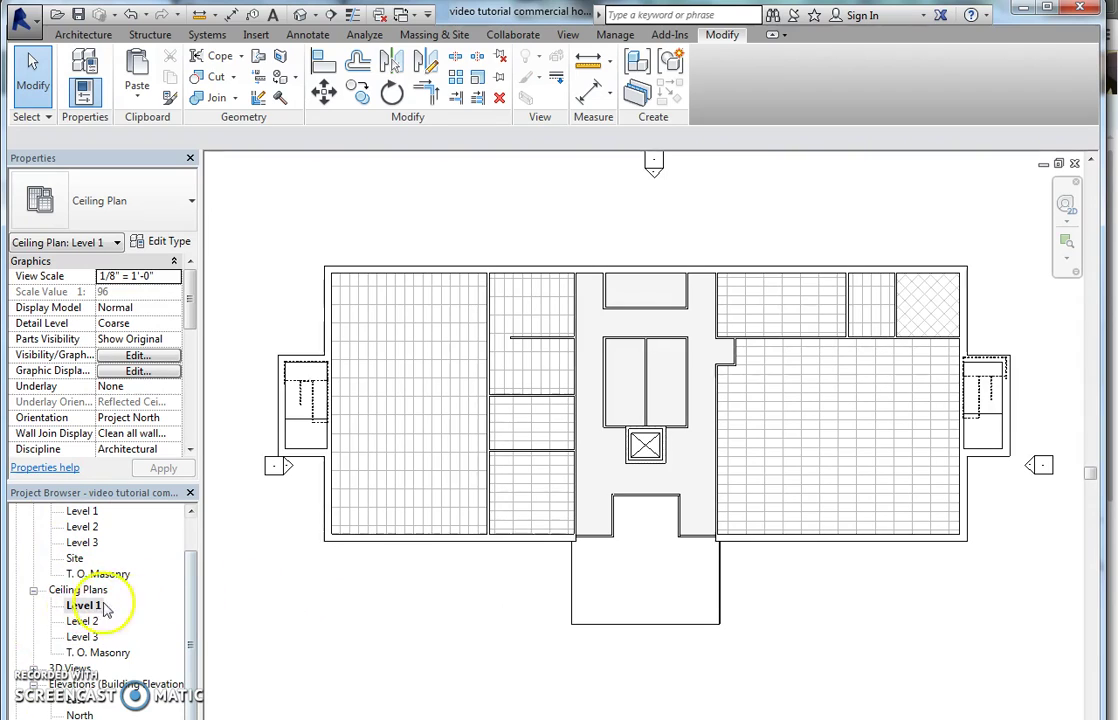
{"action": "double_click", "coordinate": [81, 622]}
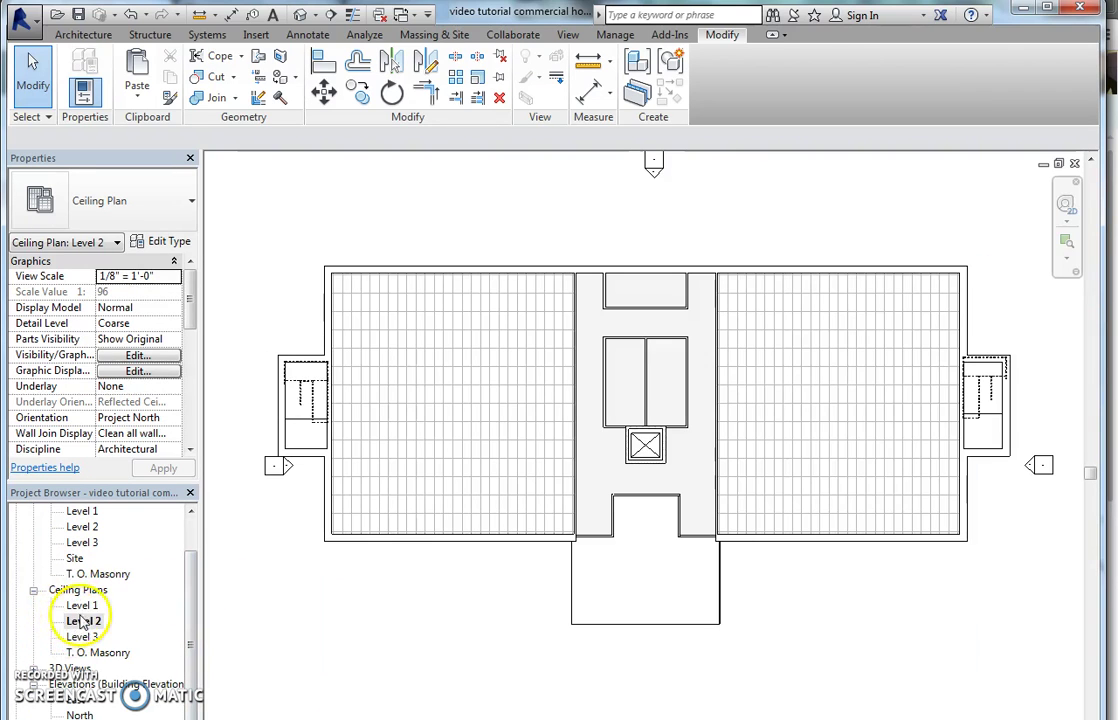
{"action": "double_click", "coordinate": [84, 606]}
{"action": "double_click", "coordinate": [82, 637]}
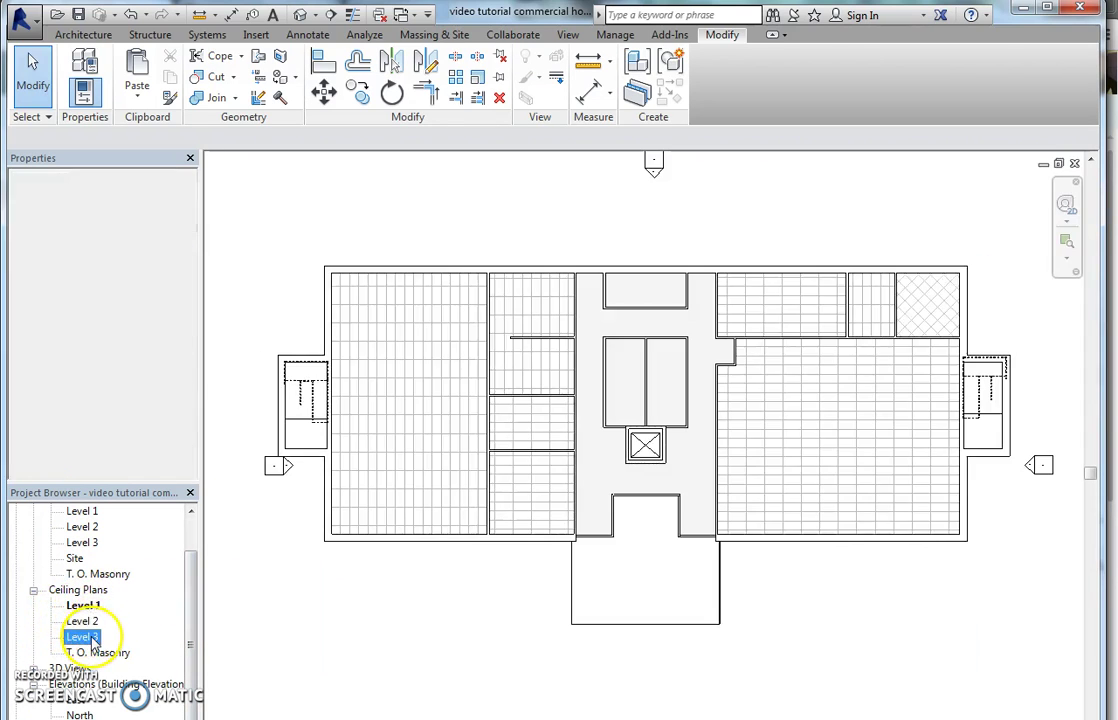
{"action": "scroll", "coordinate": [338, 598], "scroll_direction": "down", "scroll_amount": 2}
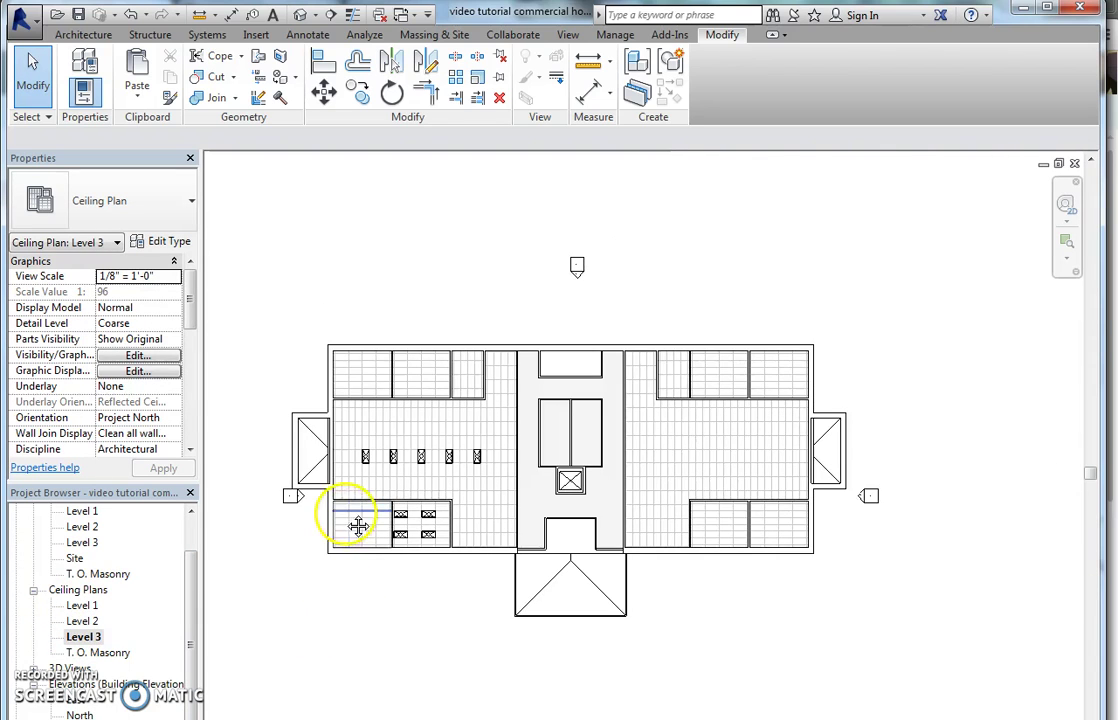
Step: Open the South building elevation and bring the central entrance bay into view
{"action": "left_click_drag", "start_coordinate": [192, 629], "coordinate": [190, 669]}
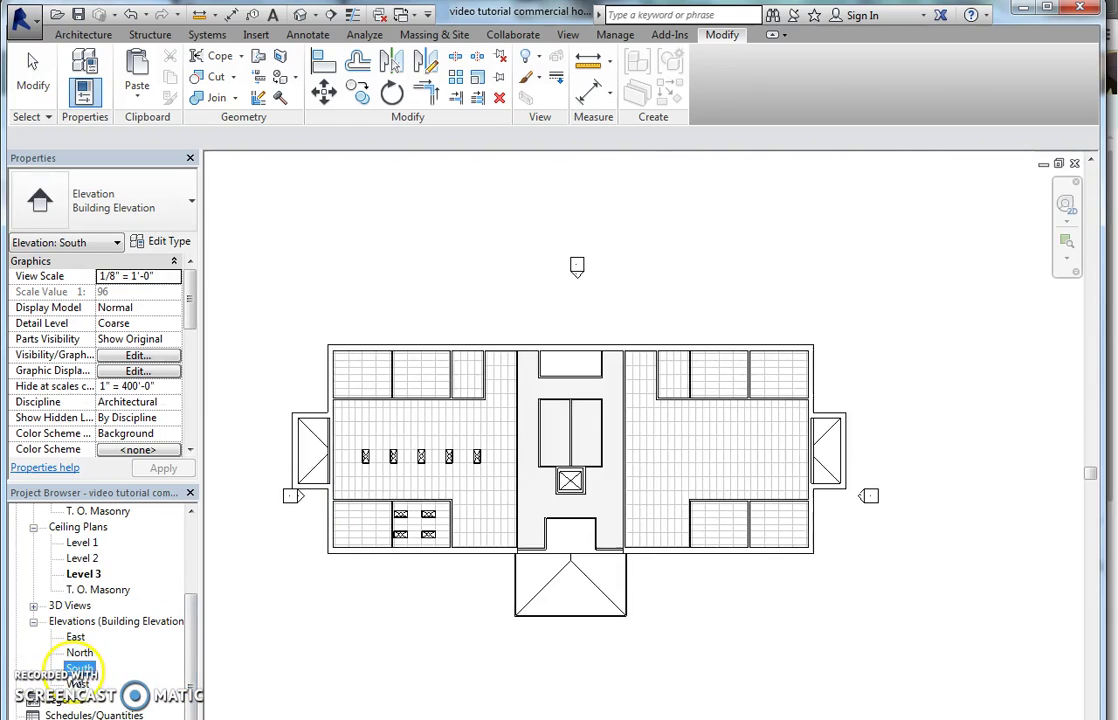
{"action": "double_click", "coordinate": [79, 668]}
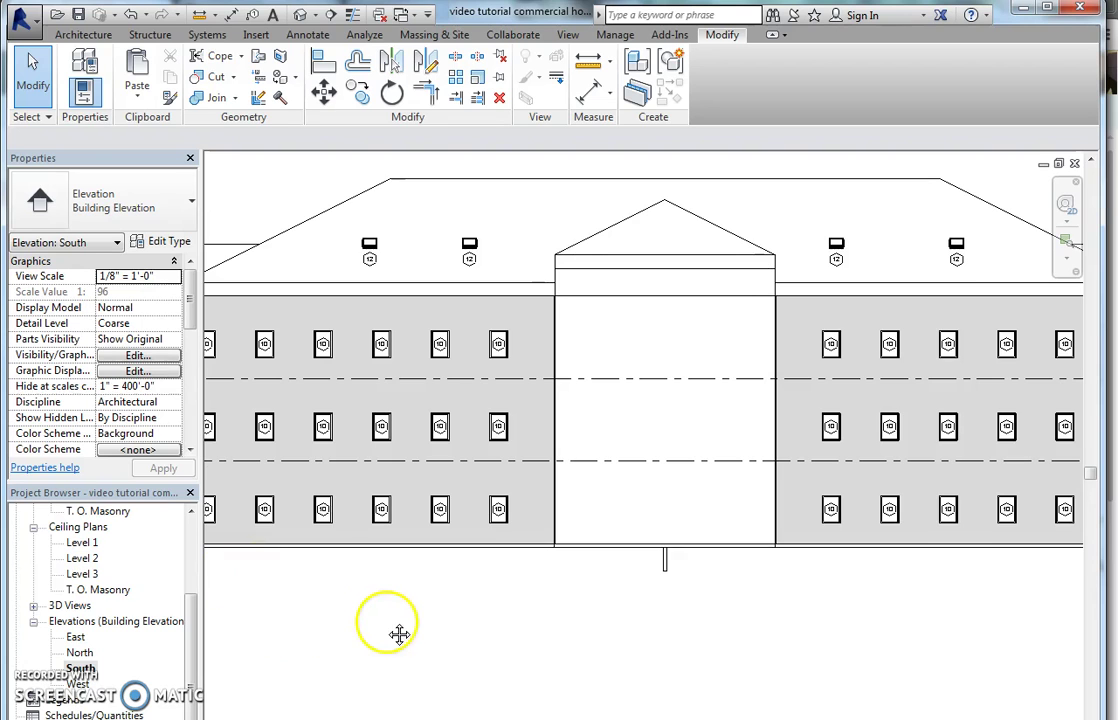
{"action": "middle_click_drag", "start_coordinate": [399, 635], "coordinate": [357, 640]}
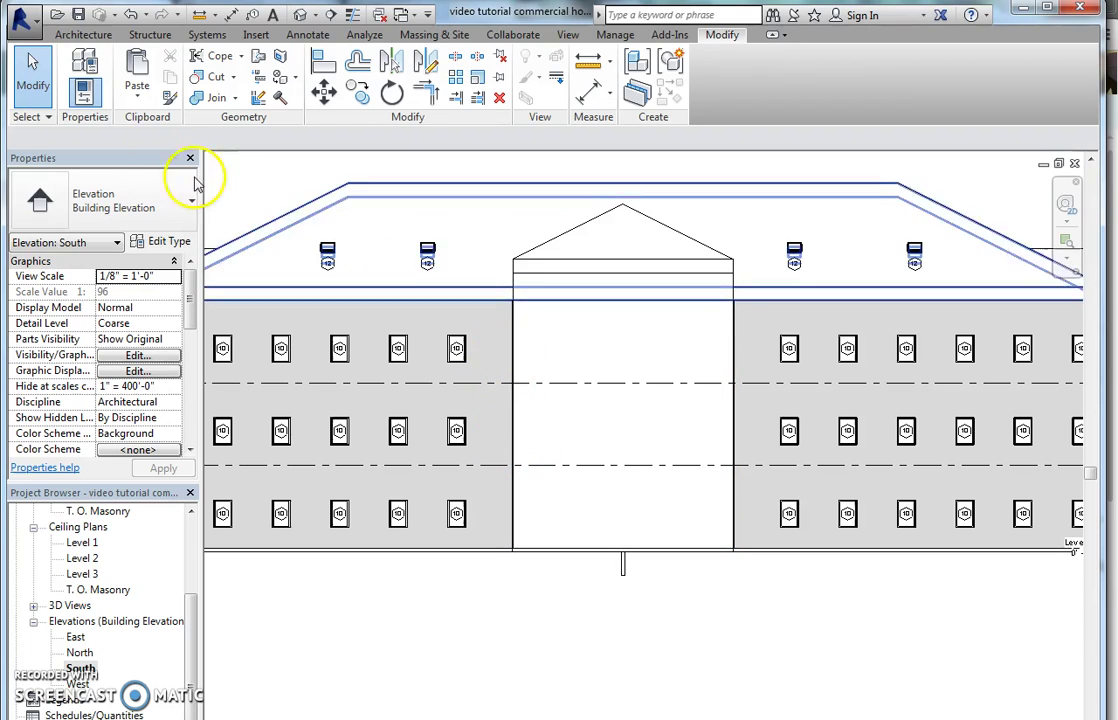
Step: Place five full-height vertical curtain grid lines across the entrance curtain wall, spaced about 5 to 7 feet apart
{"action": "left_click", "coordinate": [83, 34]}
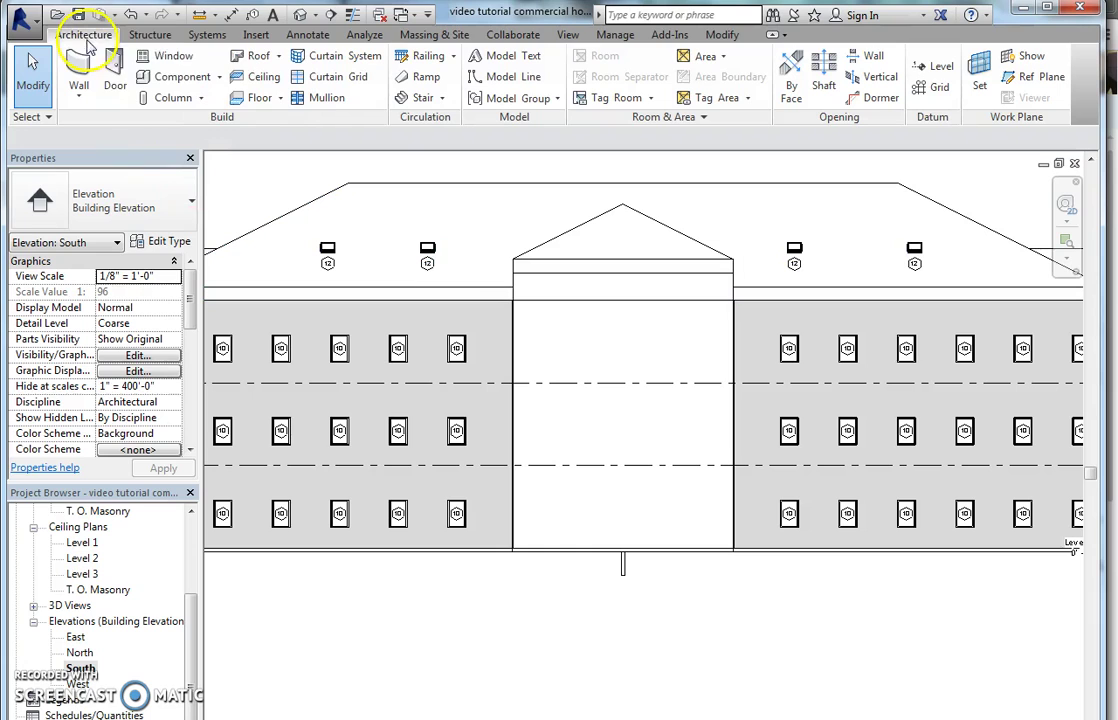
{"action": "left_click", "coordinate": [308, 80]}
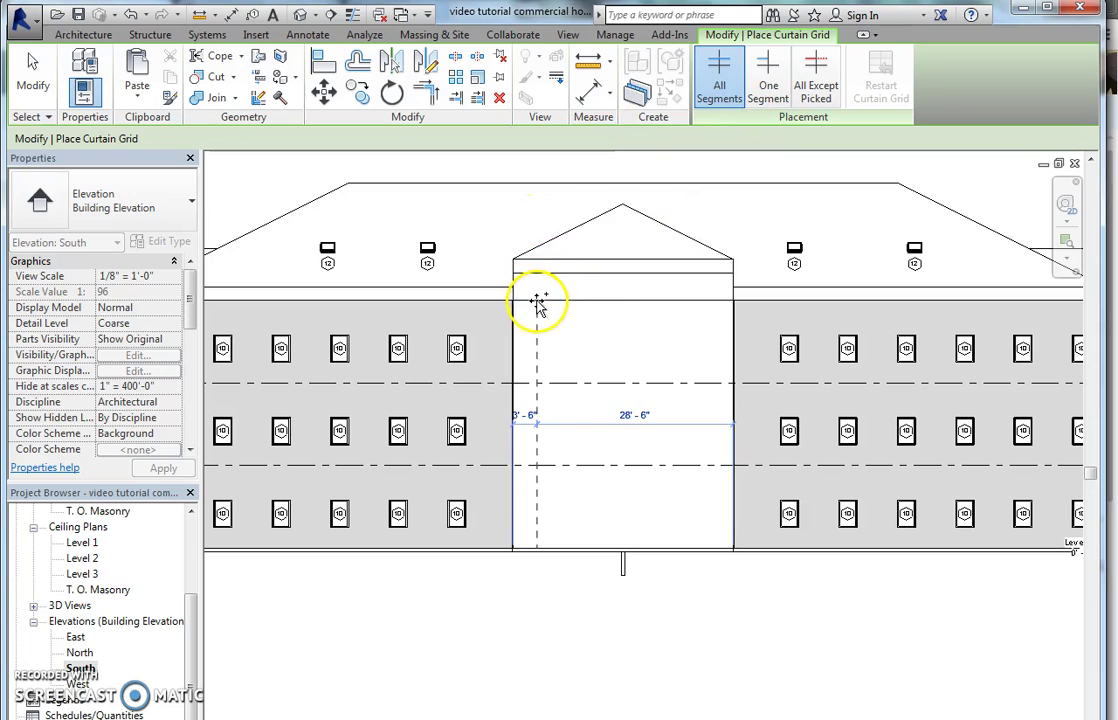
{"action": "left_click", "coordinate": [548, 305]}
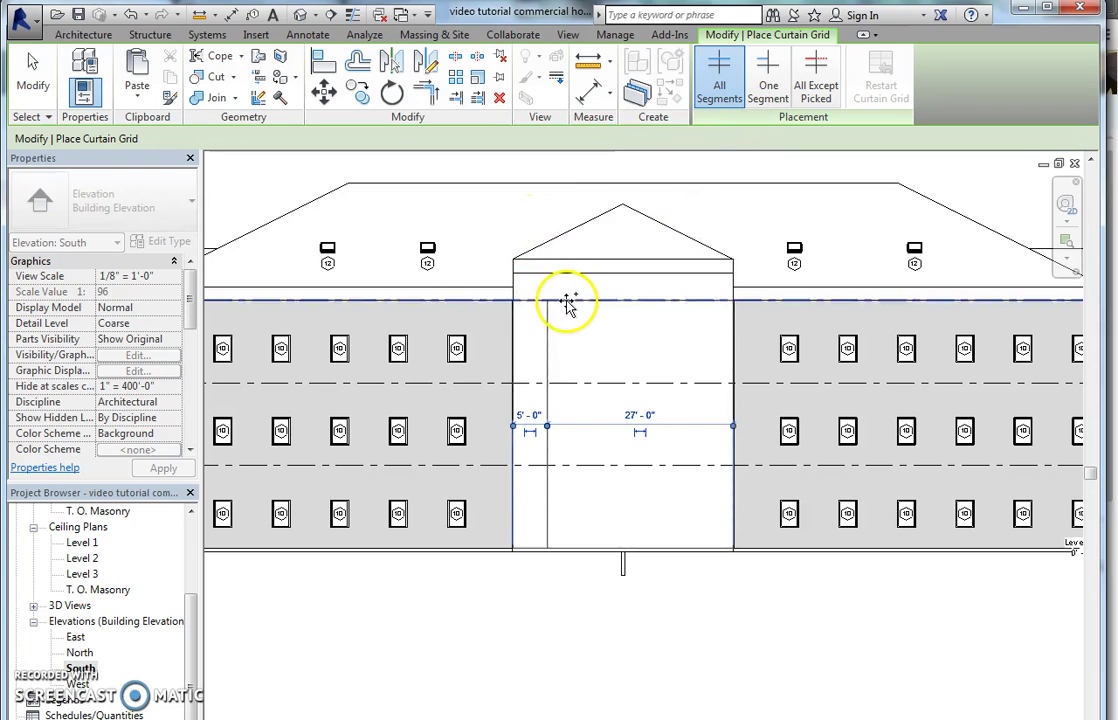
{"action": "left_click", "coordinate": [612, 305]}
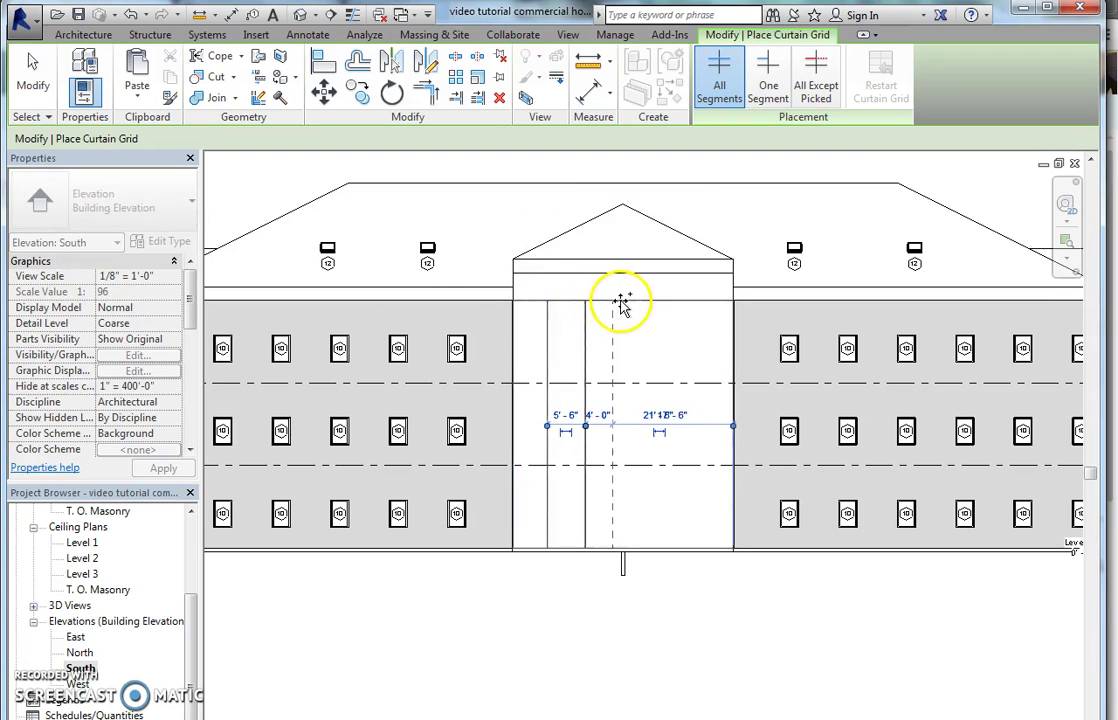
{"action": "left_click", "coordinate": [634, 306]}
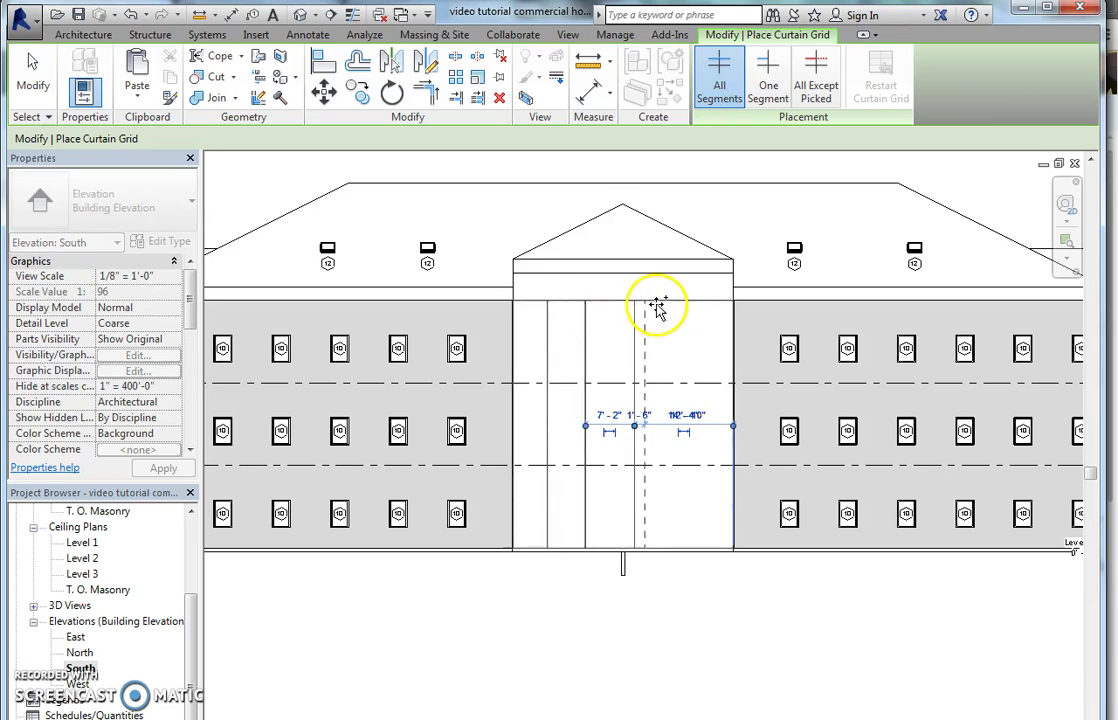
{"action": "left_click", "coordinate": [667, 305]}
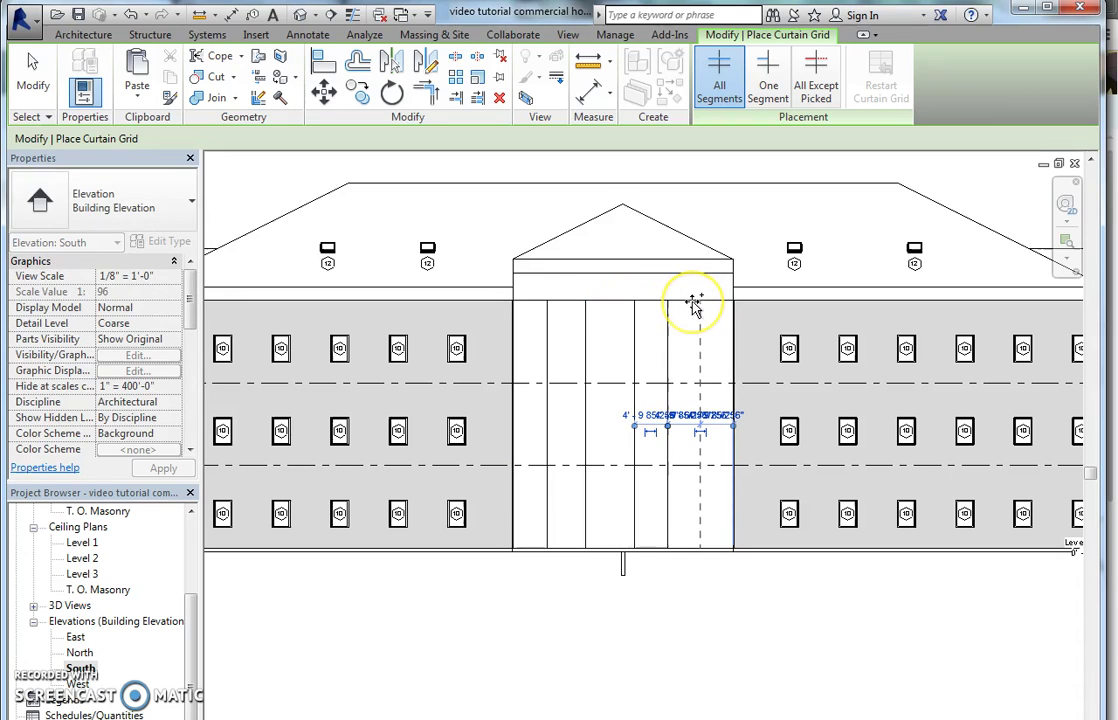
{"action": "left_click", "coordinate": [694, 305]}
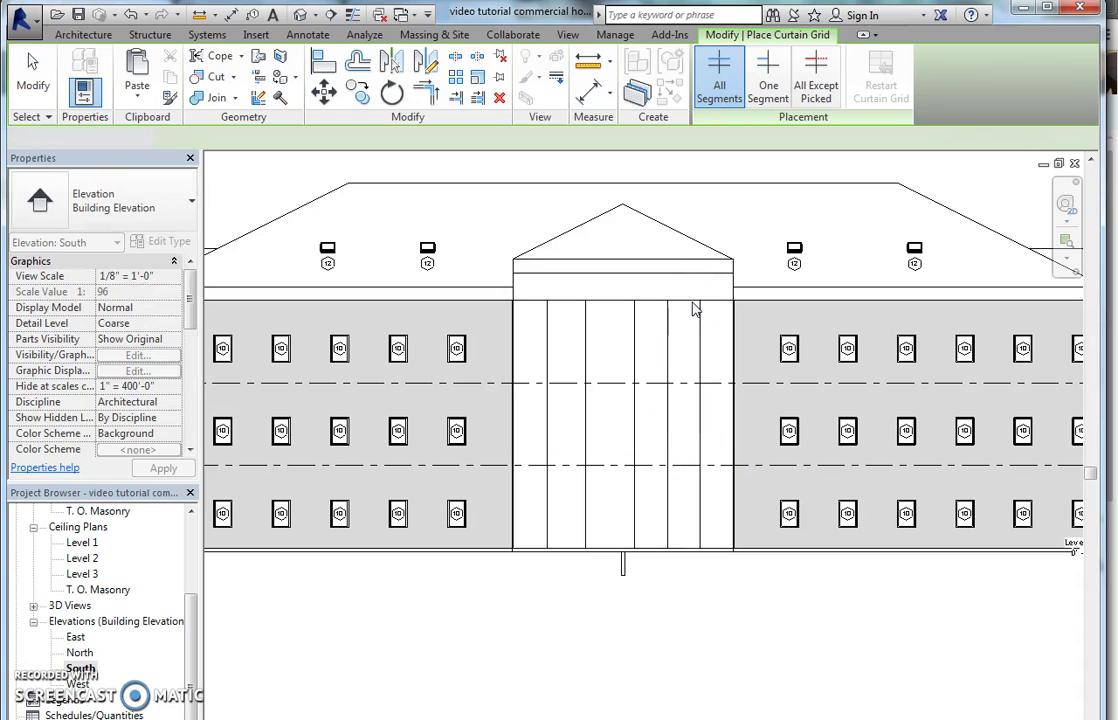
{"action": "key", "text": "Escape"}
{"action": "key", "text": "Escape"}
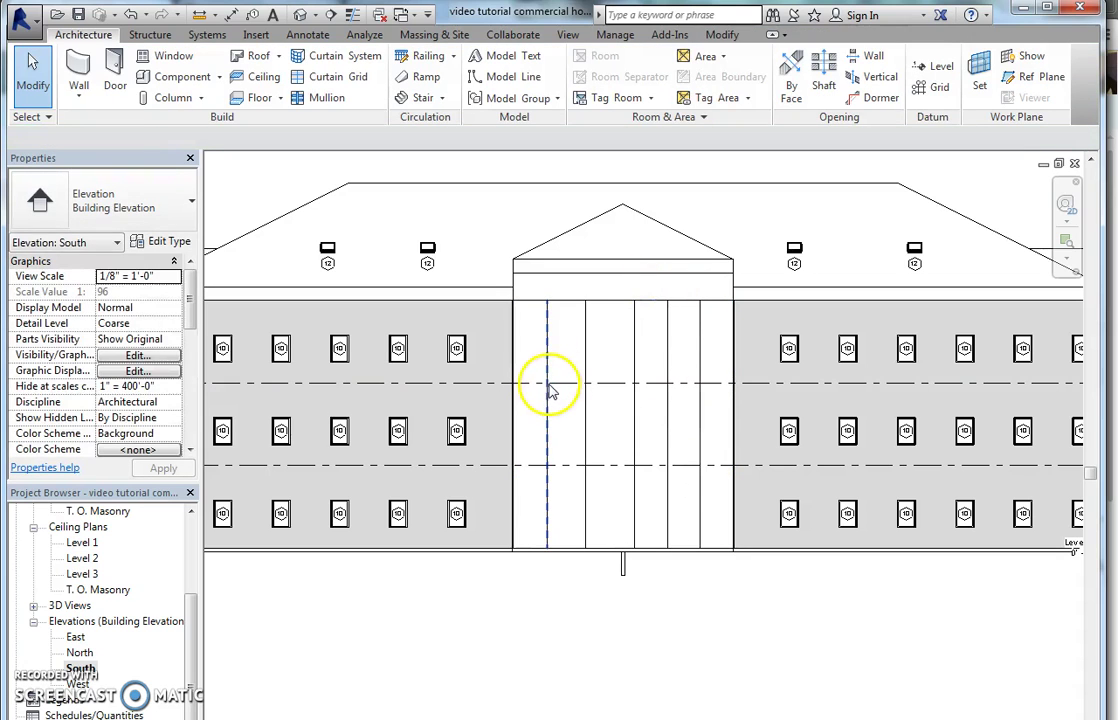
Step: Set the first two vertical grid lines from the curtain wall's left edge to a 5'-4" spacing
{"action": "left_click", "coordinate": [548, 390]}
{"action": "left_click", "coordinate": [522, 415]}
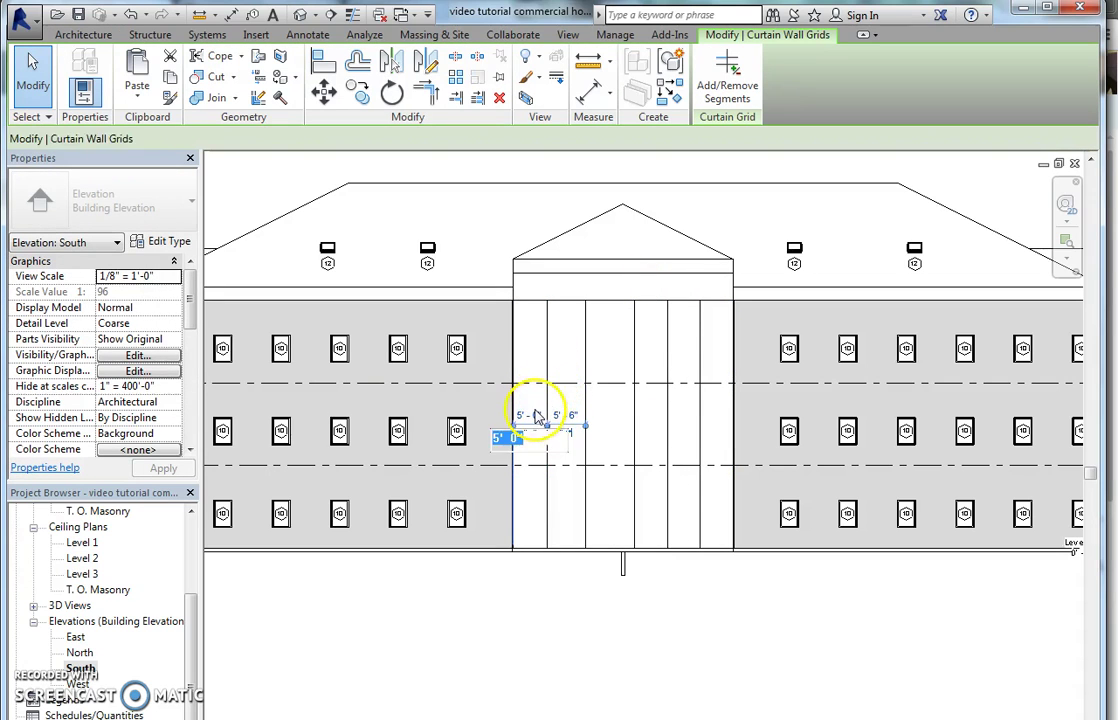
{"action": "type", "text": "5"}
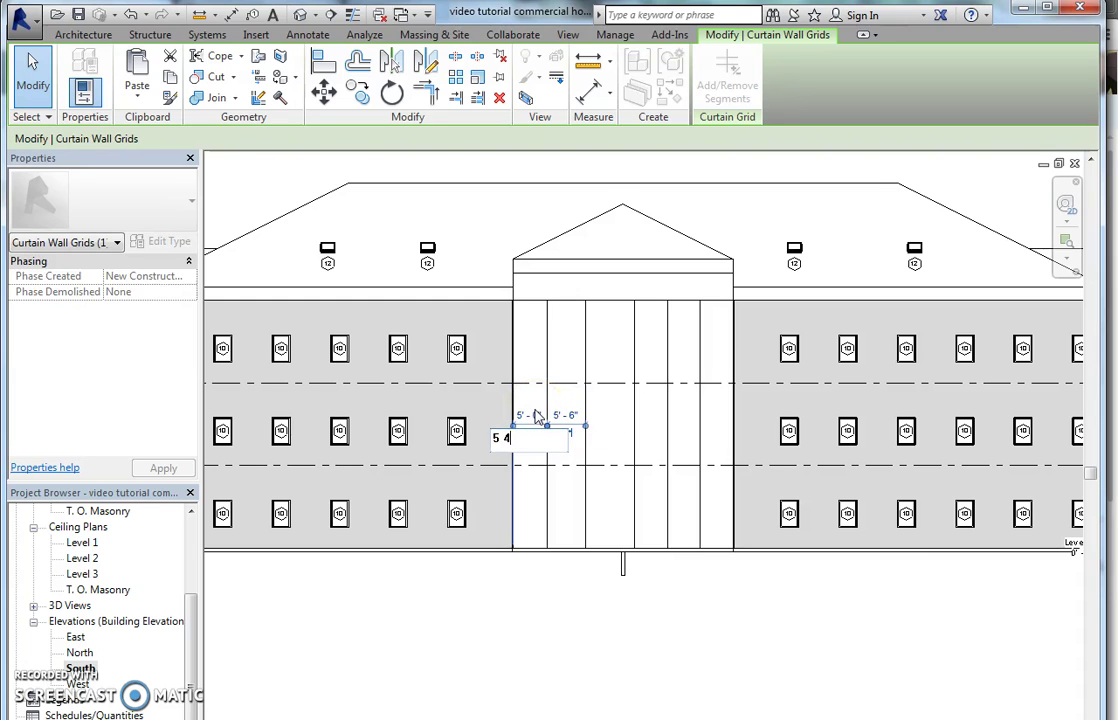
{"action": "type", "text": " 4"}
{"action": "key", "text": "Return"}
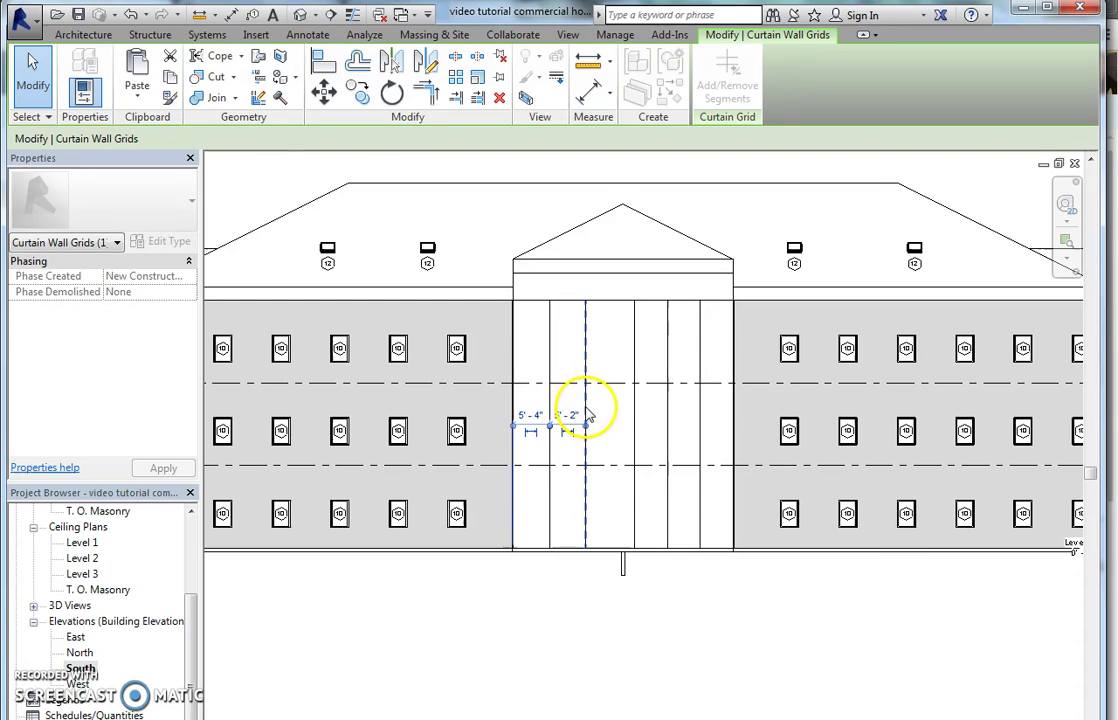
{"action": "left_click", "coordinate": [583, 412]}
{"action": "left_click", "coordinate": [575, 420]}
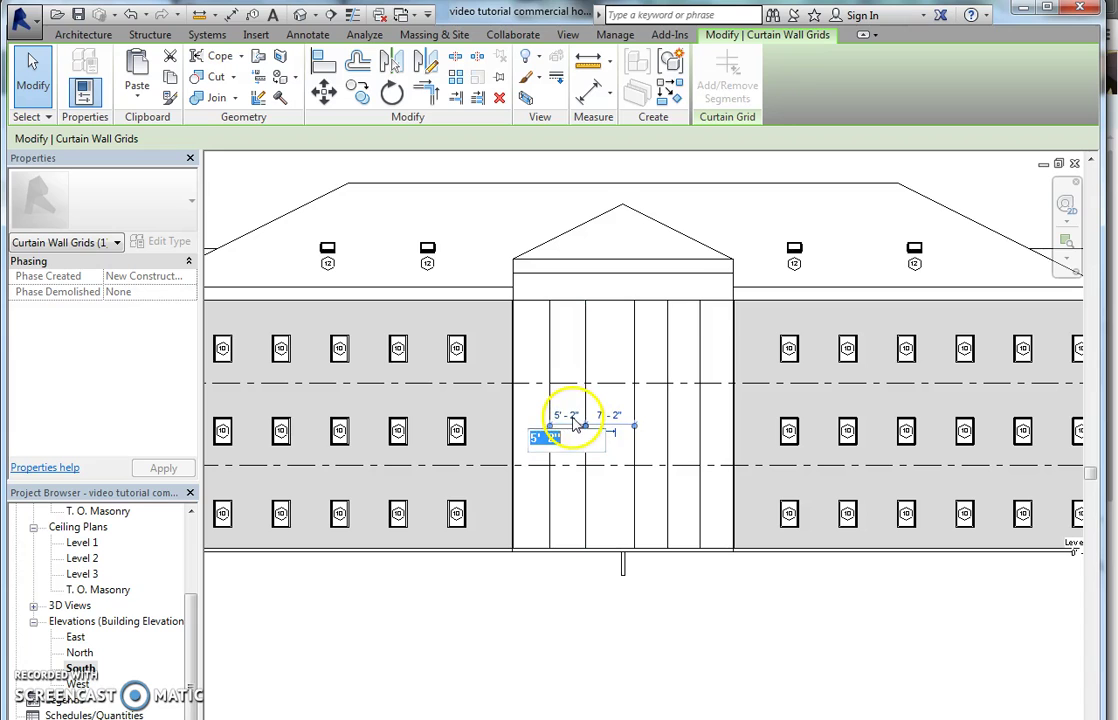
{"action": "key", "text": "Return"}
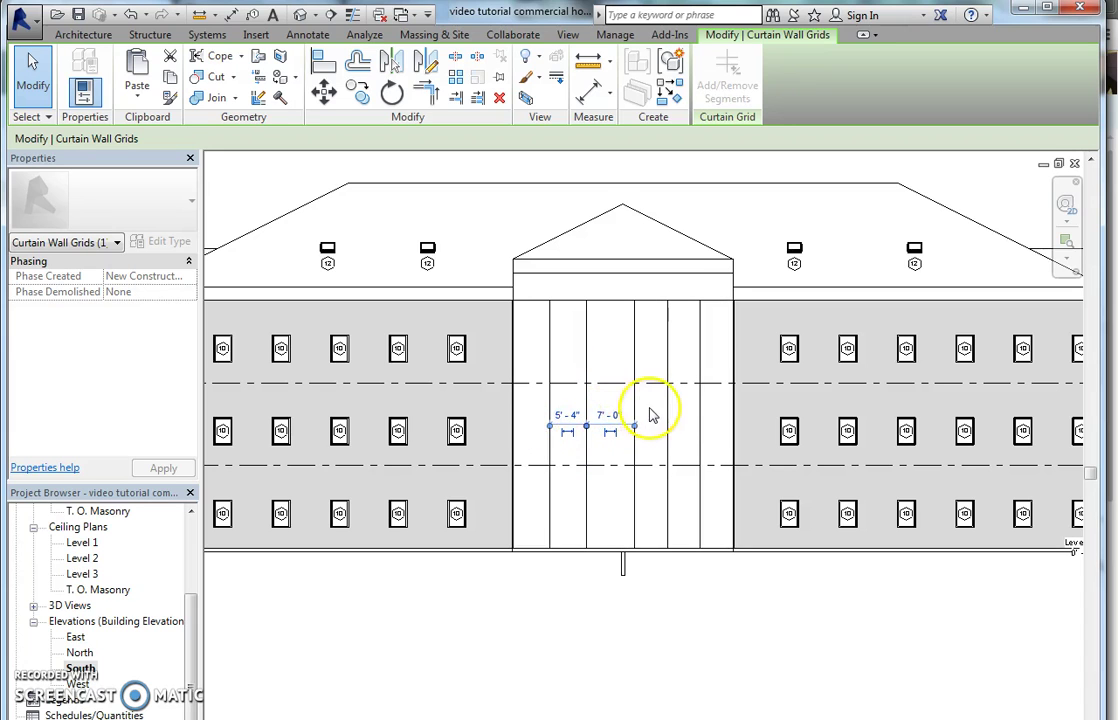
Step: Set the third vertical grid line 5'-4" from the second one
{"action": "left_click", "coordinate": [630, 420]}
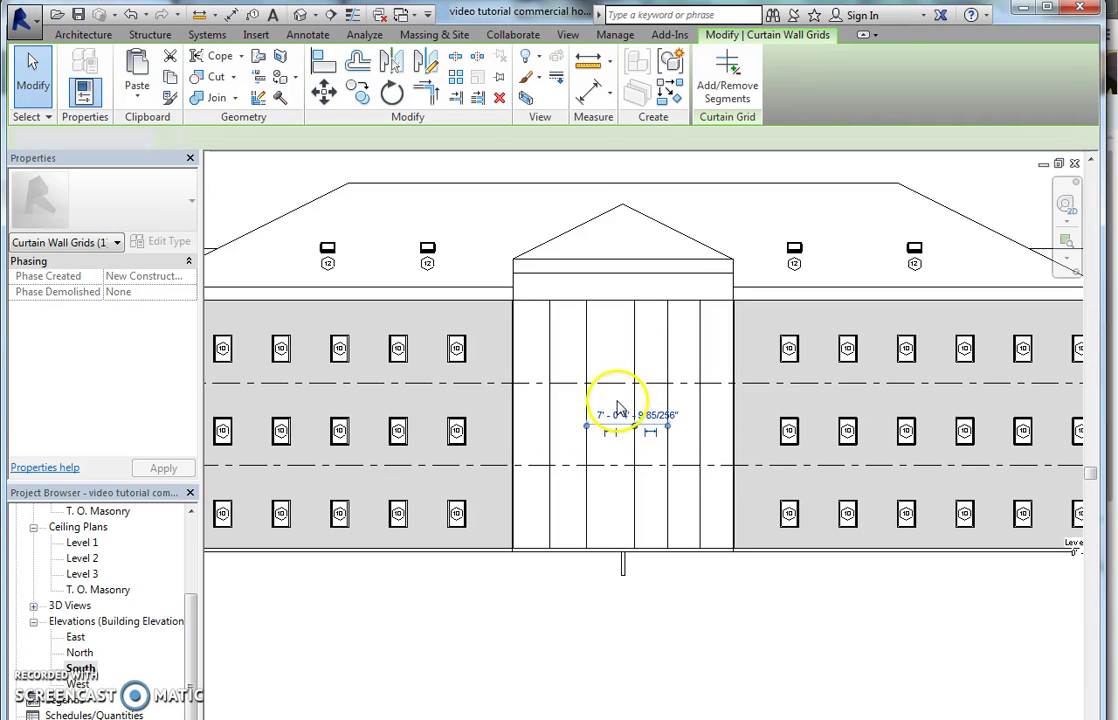
{"action": "key", "text": "Escape"}
{"action": "left_click", "coordinate": [622, 422]}
{"action": "left_click", "coordinate": [612, 418]}
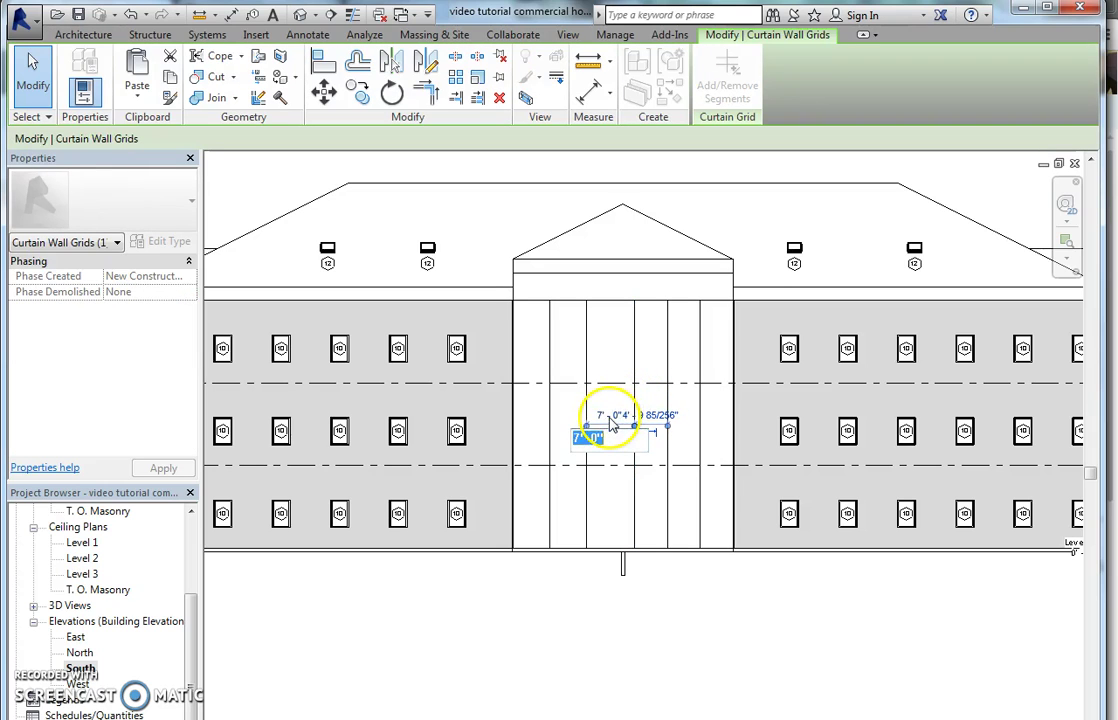
{"action": "type", "text": "5 4"}
{"action": "key", "text": "Return"}
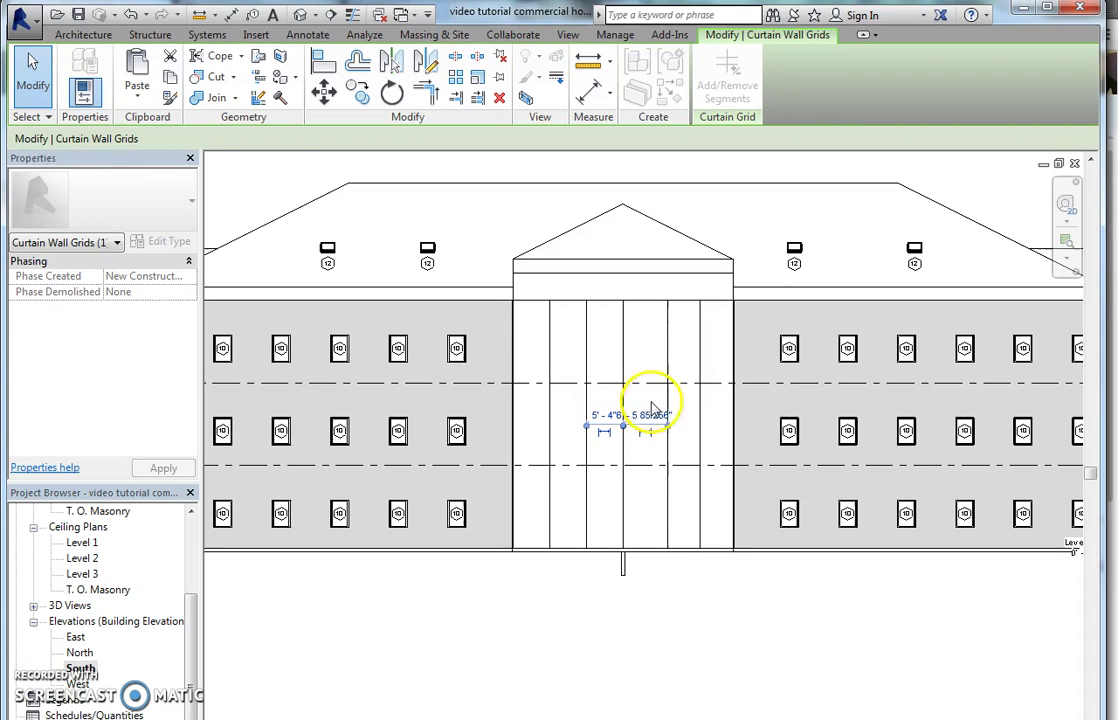
Step: Set the fourth and fifth vertical grid lines to a spacing of 5'-4" each, measured from the preceding line
{"action": "left_click", "coordinate": [650, 424]}
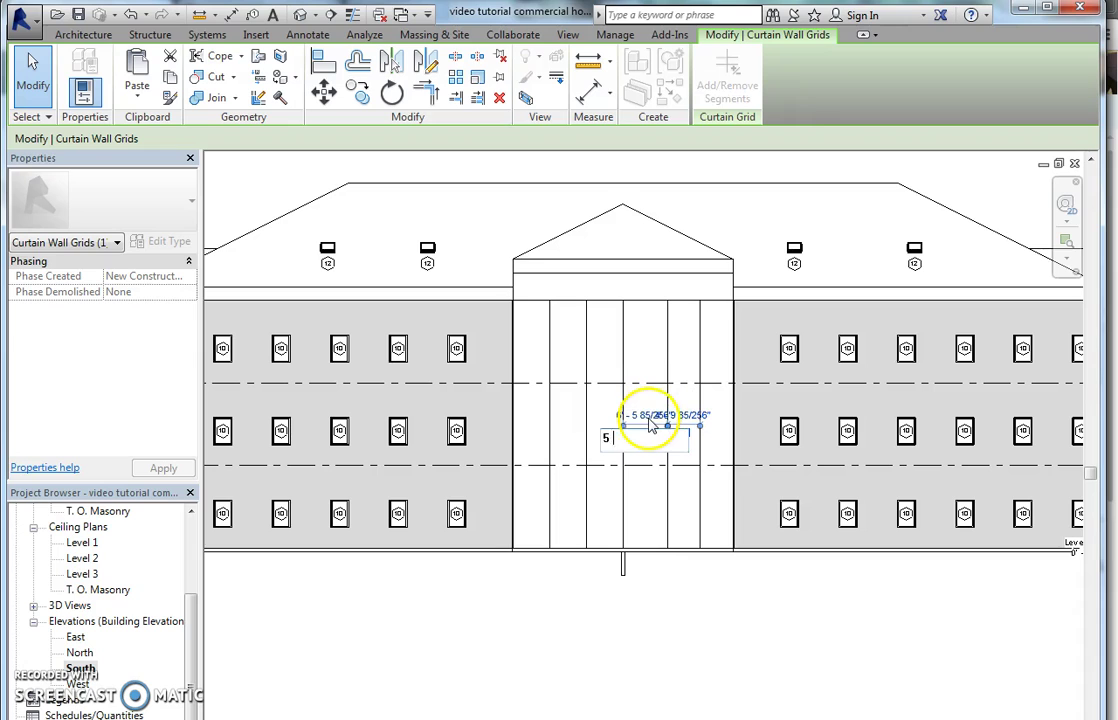
{"action": "key", "text": "Return"}
{"action": "left_click", "coordinate": [697, 425]}
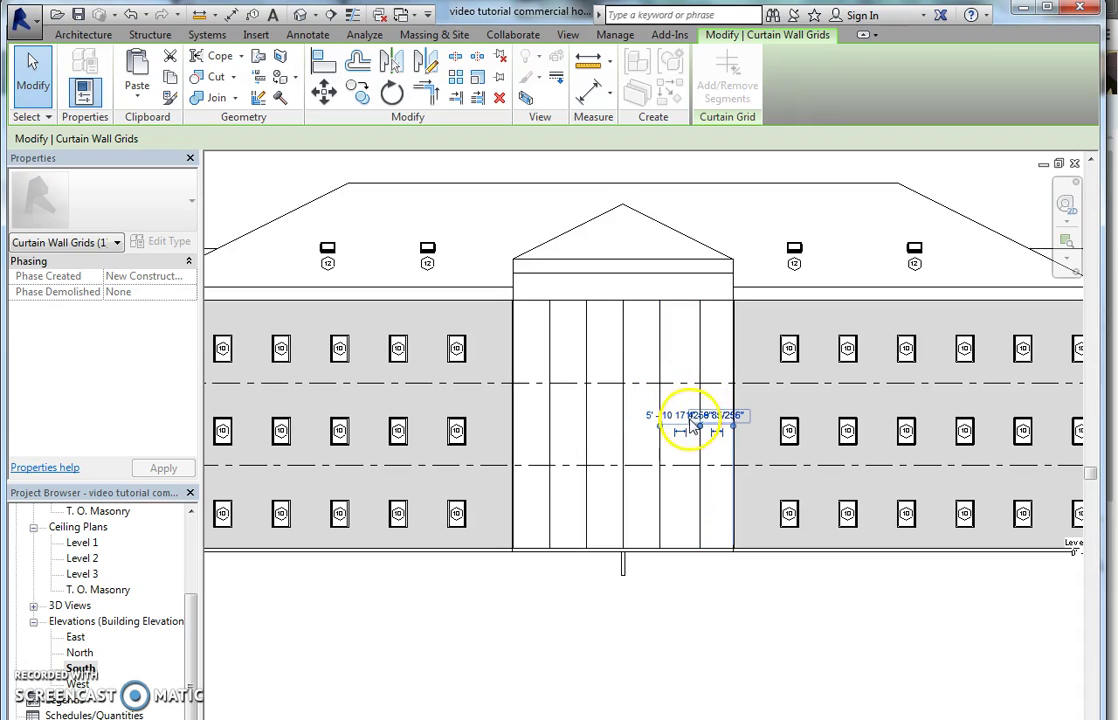
{"action": "left_click", "coordinate": [665, 413]}
{"action": "type", "text": "5'"}
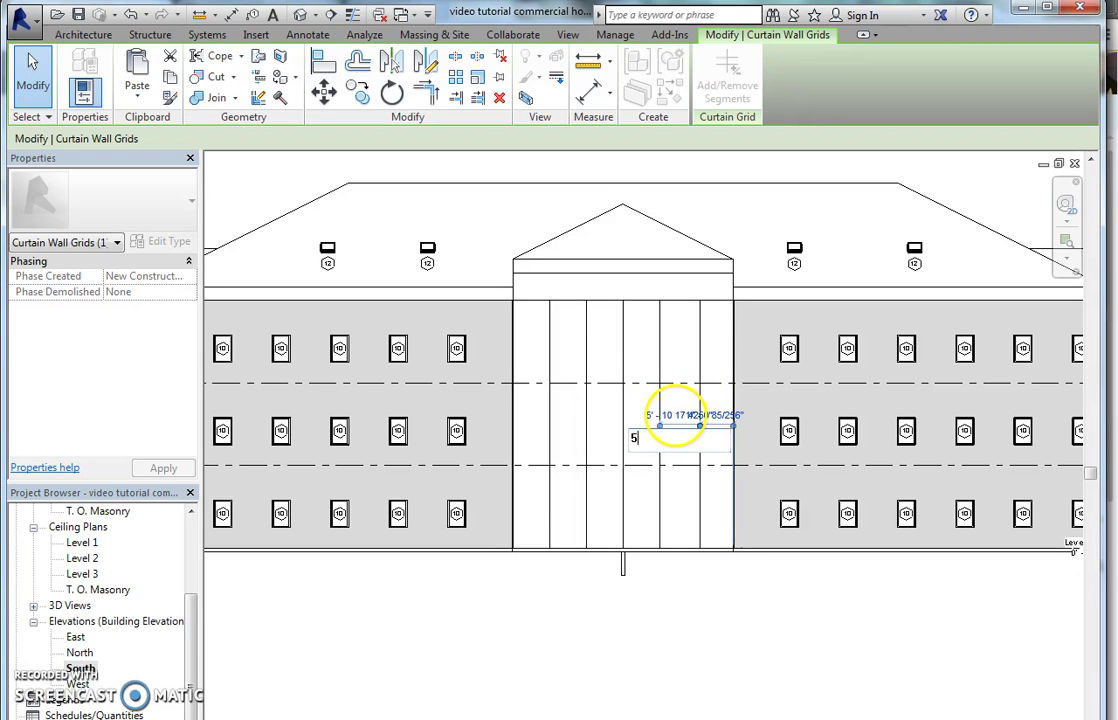
{"action": "type", "text": " - 4"}
{"action": "key", "text": "Return"}
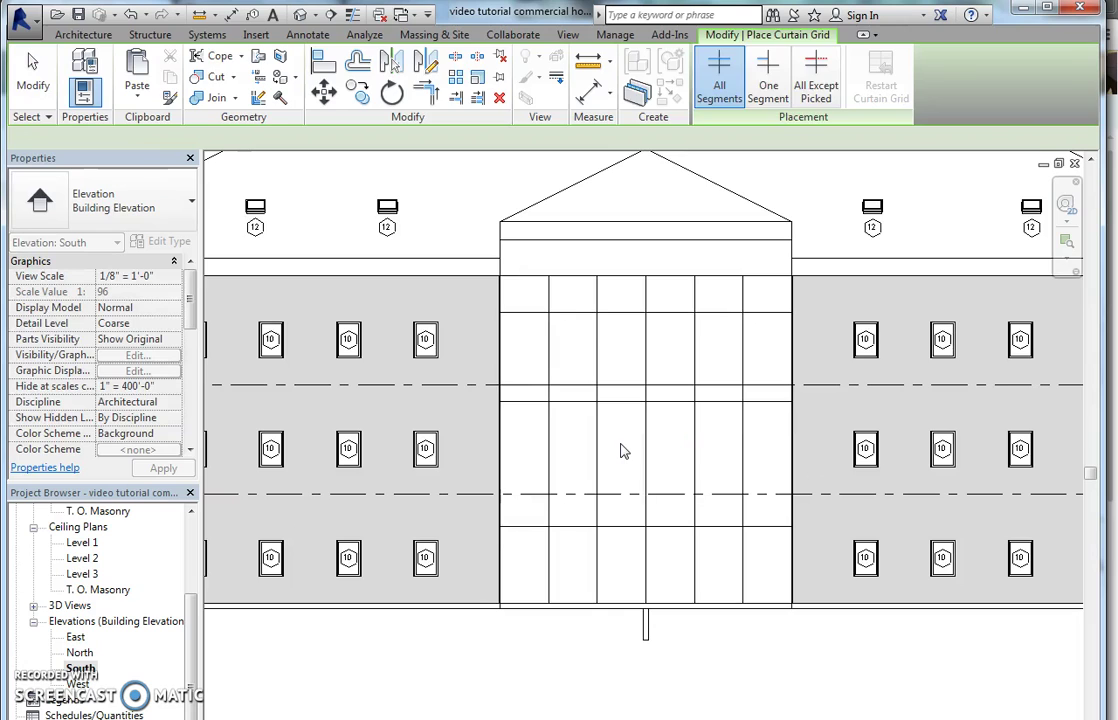
Step: Place horizontal curtain grid lines across the entrance wall along the two intermediate level lines, 12'-0" and 24'-0" above its base
{"action": "key", "text": "Escape"}
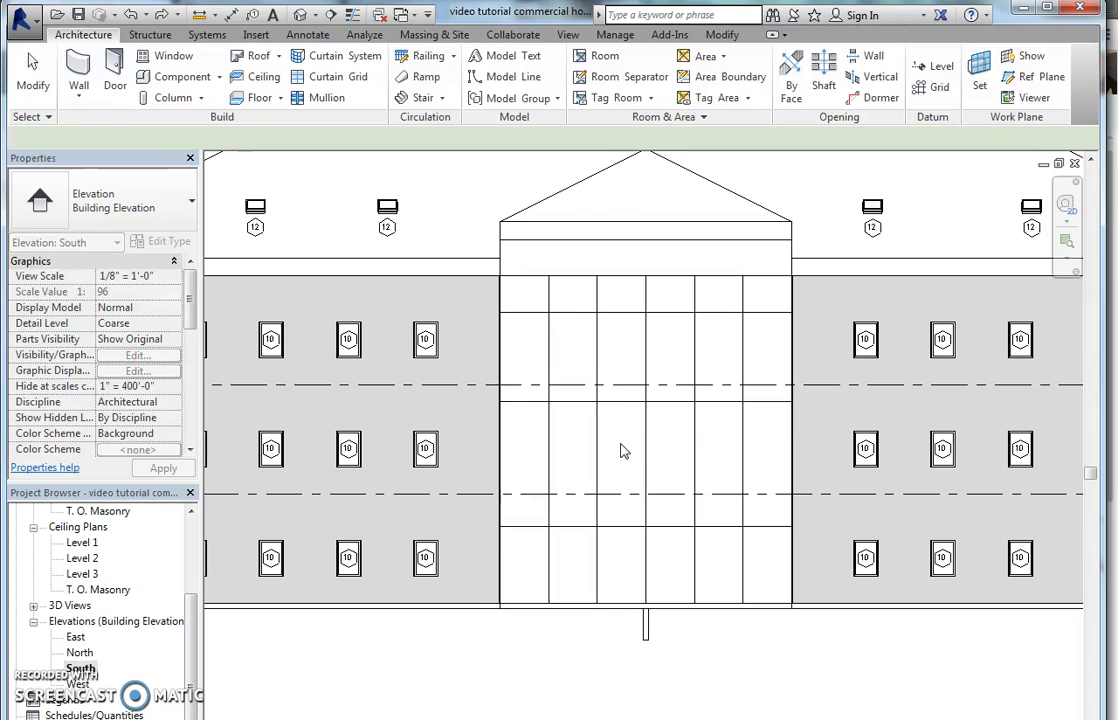
{"action": "scroll", "coordinate": [620, 451], "scroll_direction": "down", "scroll_amount": 2}
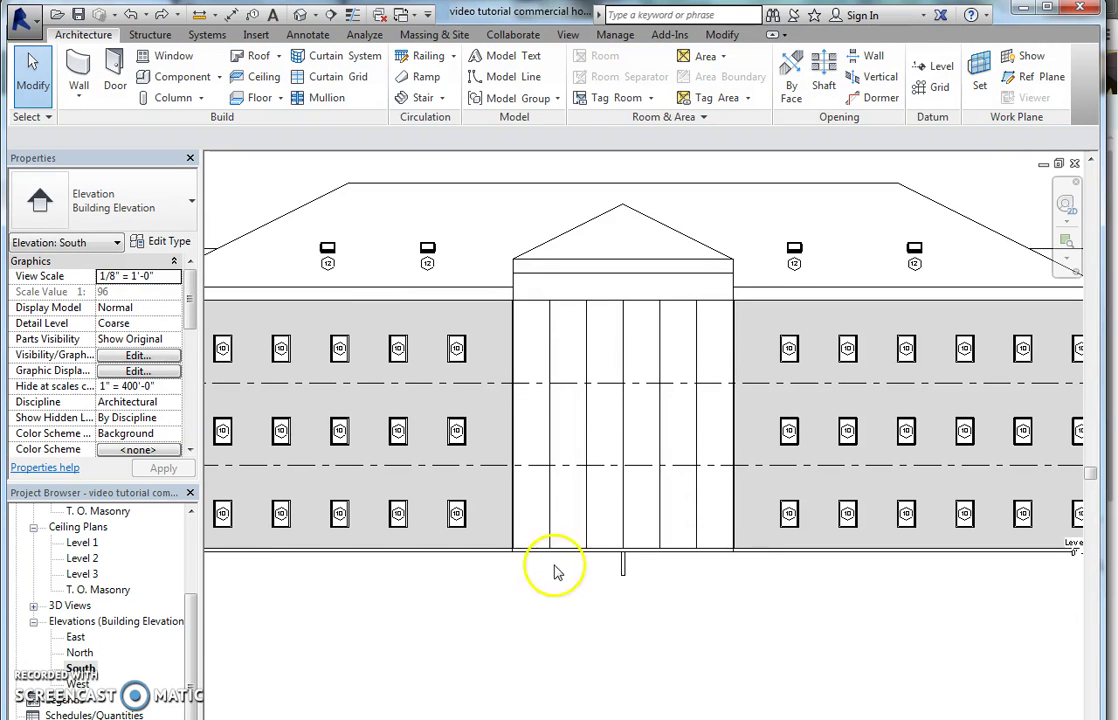
{"action": "left_click", "coordinate": [362, 55]}
{"action": "left_click", "coordinate": [333, 76]}
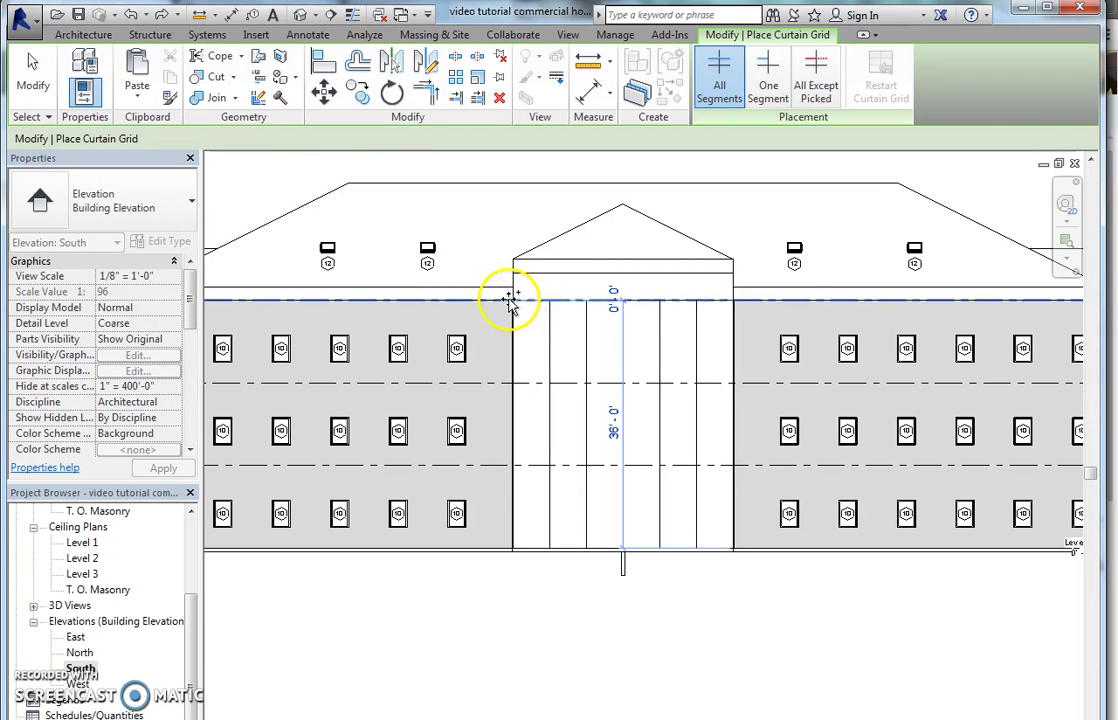
{"action": "left_click", "coordinate": [510, 300]}
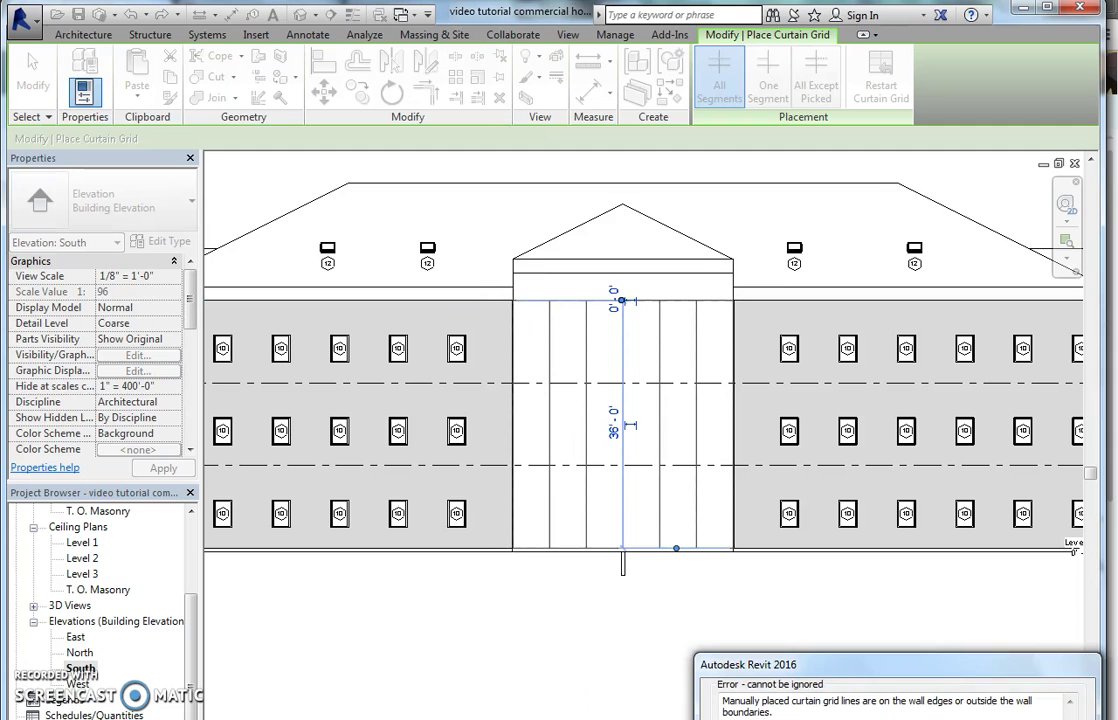
{"action": "key", "text": "Escape"}
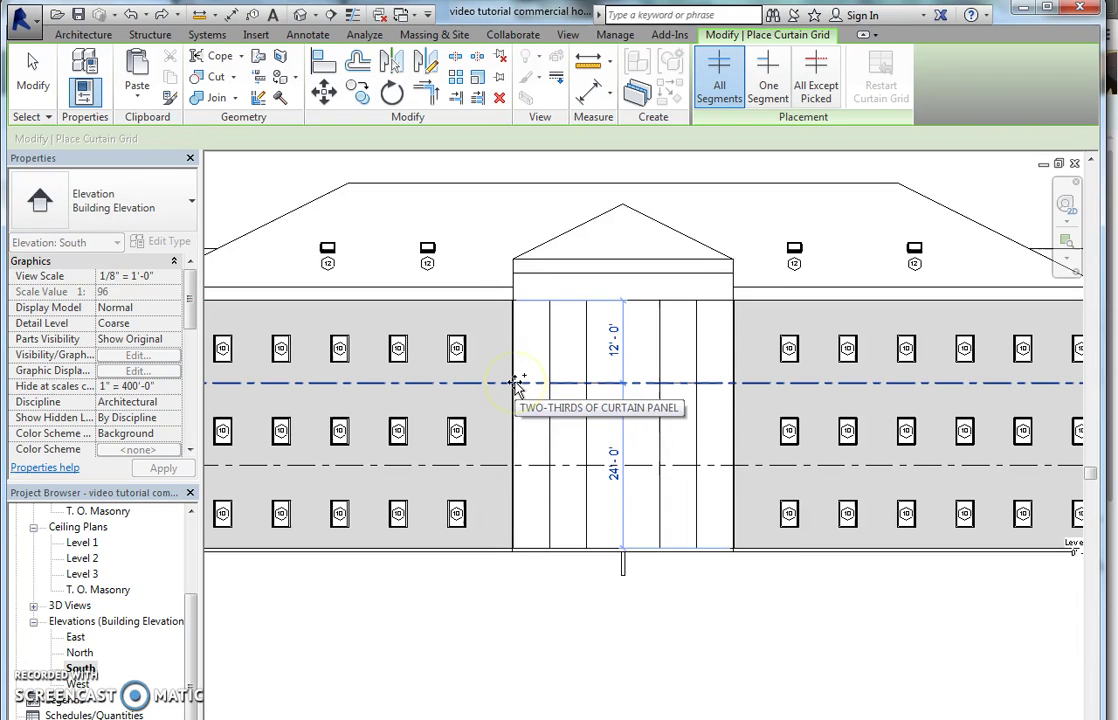
{"action": "left_click", "coordinate": [517, 383]}
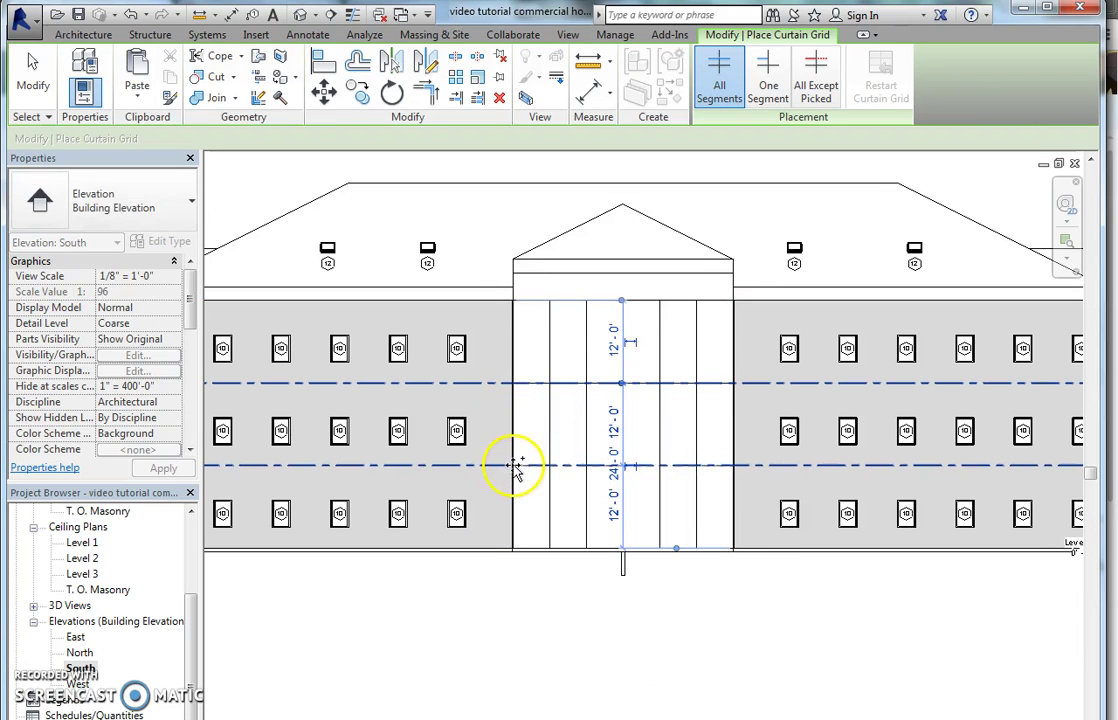
{"action": "left_click", "coordinate": [514, 467]}
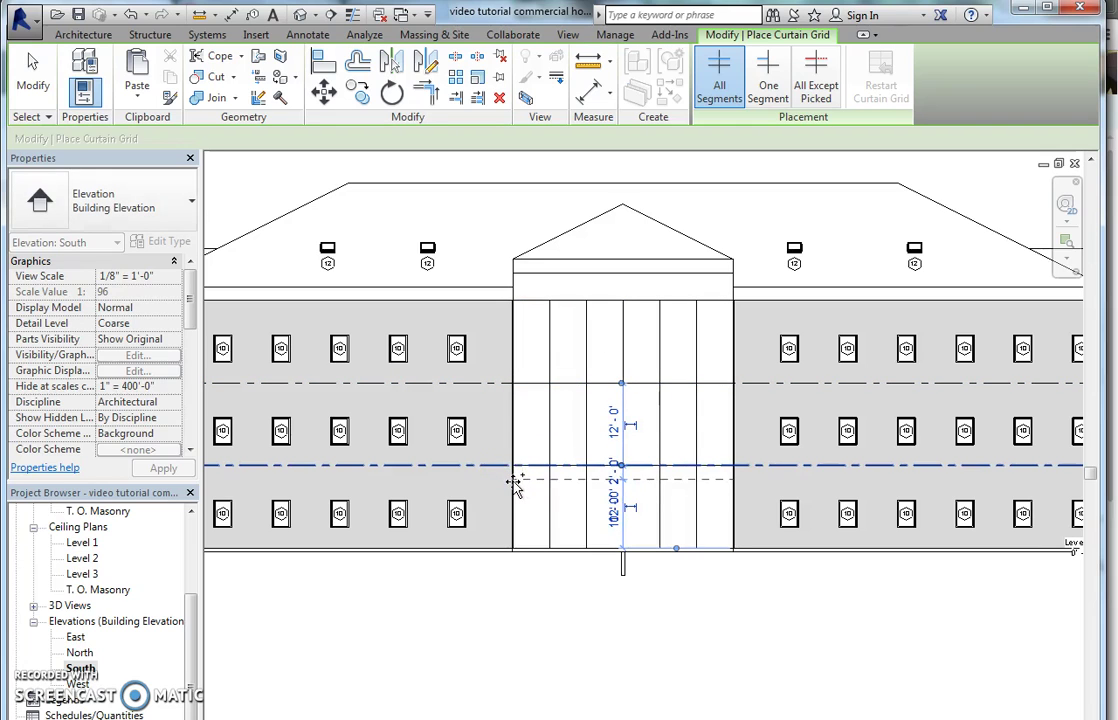
Step: Add a horizontal curtain grid line 4'-0" below the top of each of the entrance wall's three storeys
{"action": "left_click", "coordinate": [515, 480]}
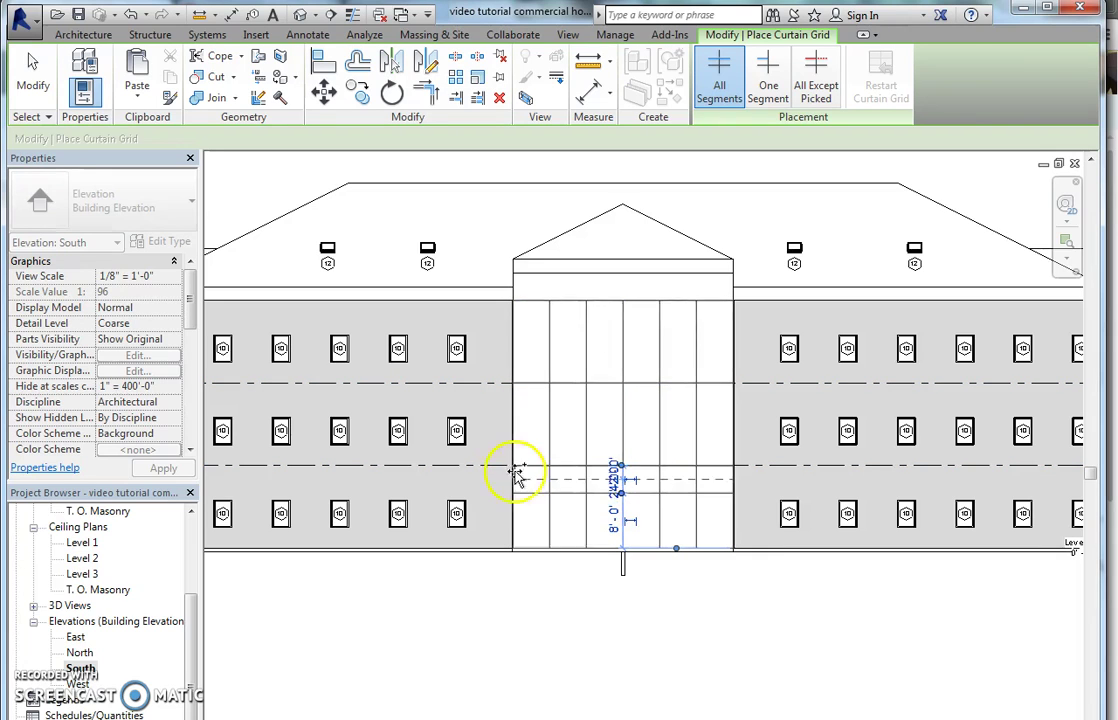
{"action": "left_click", "coordinate": [515, 409]}
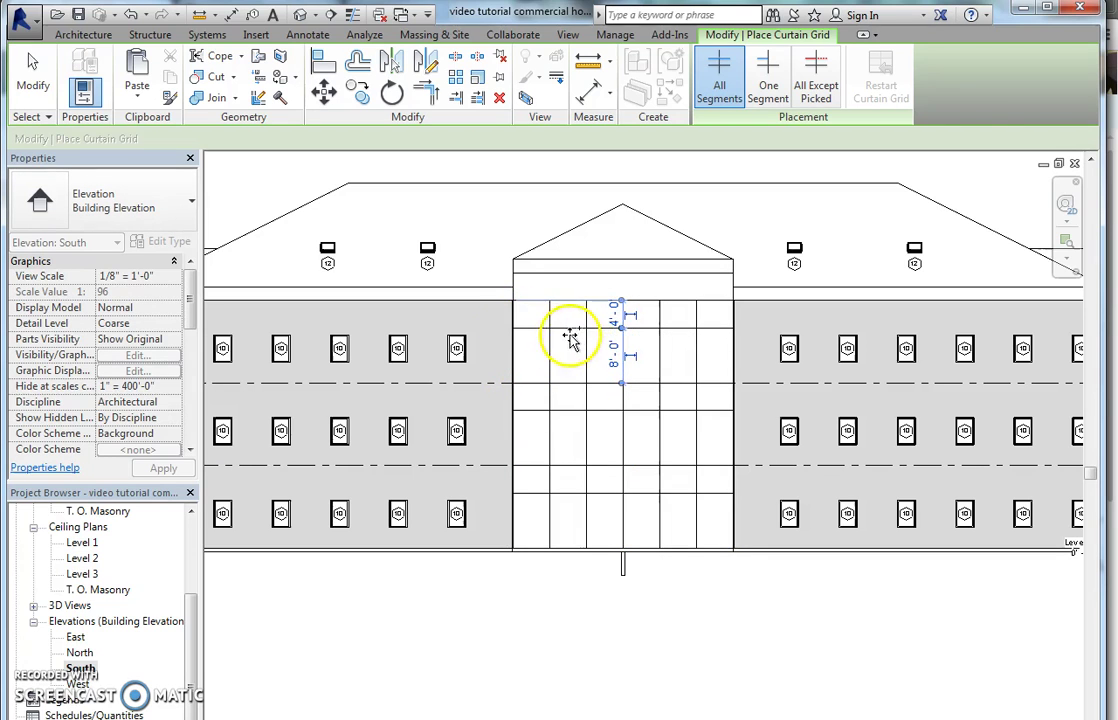
{"action": "key", "text": "Escape"}
{"action": "key", "text": "Escape"}
Step: Check the spacing of the extra horizontal grid line within each of the three storeys
{"action": "left_click", "coordinate": [603, 328]}
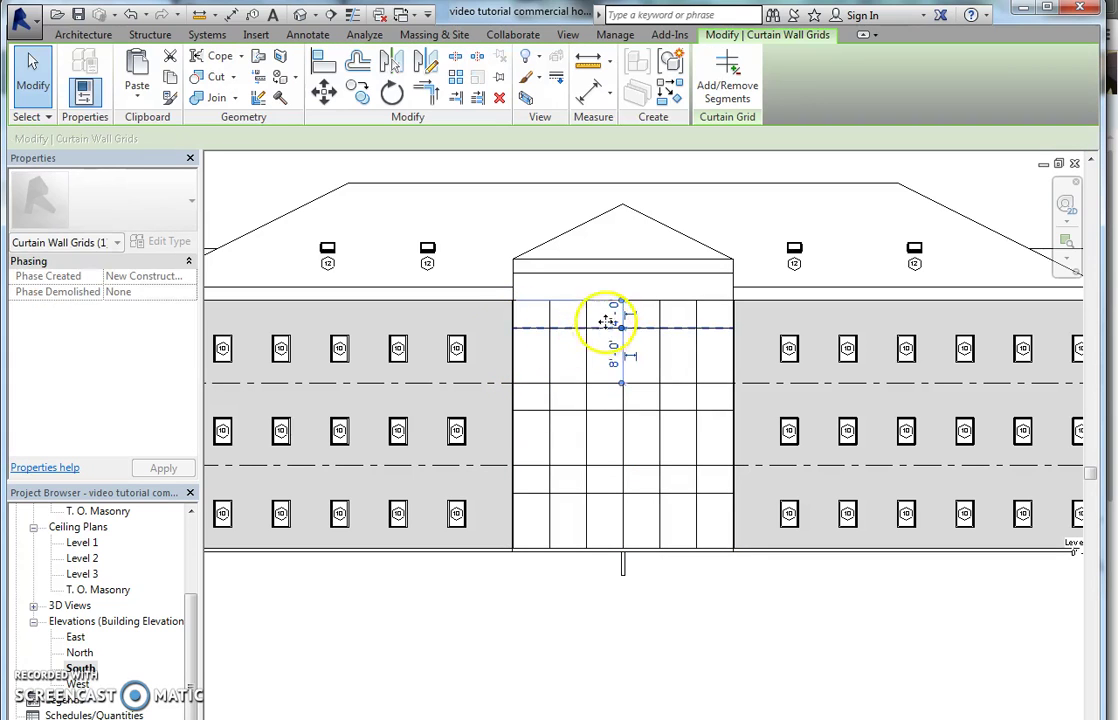
{"action": "left_click", "coordinate": [605, 411]}
{"action": "left_click", "coordinate": [603, 493]}
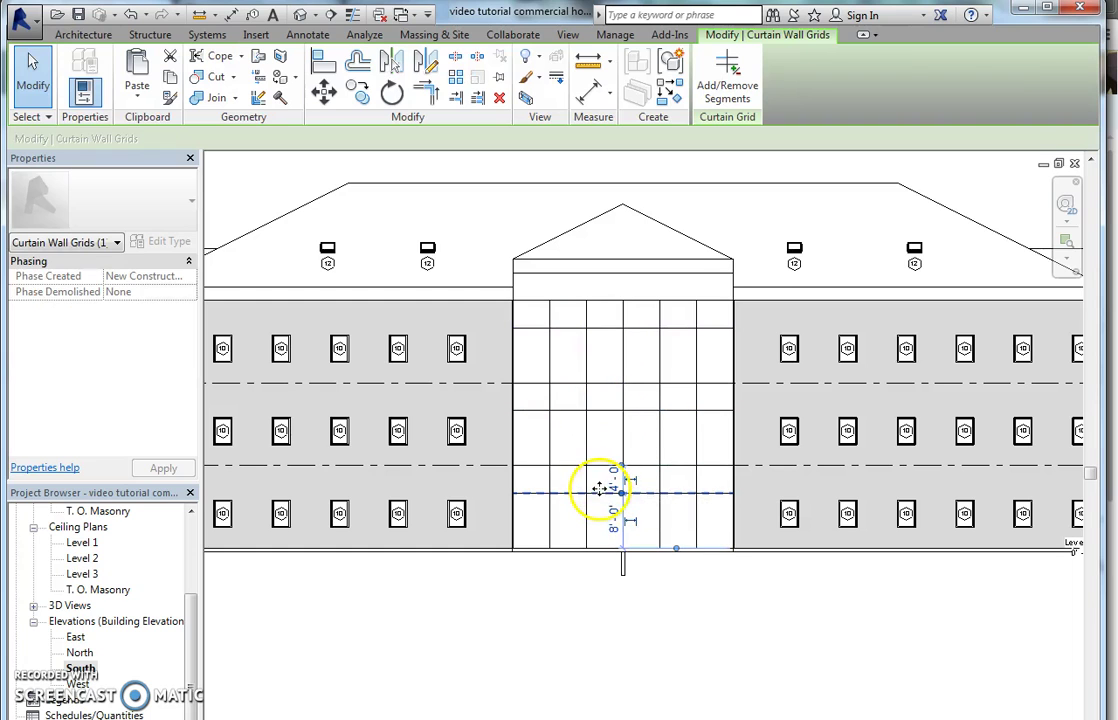
{"action": "key", "text": "Escape"}
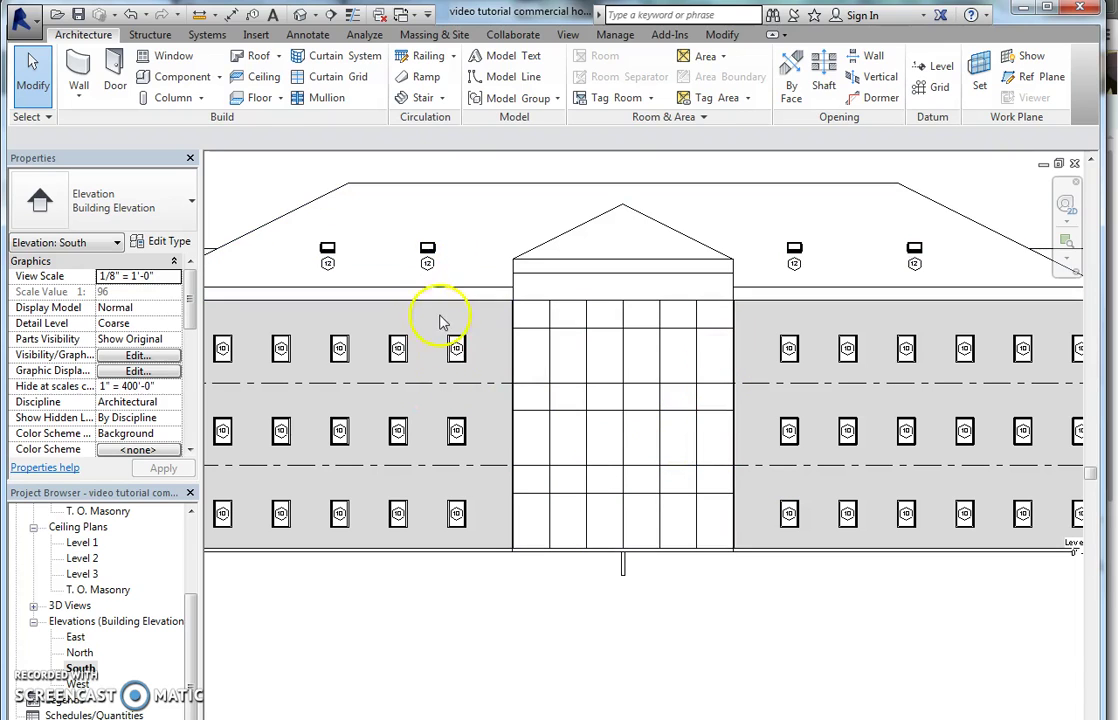
Step: Open the default 3D view and bring the entrance's divided curtain wall into close view
{"action": "left_click", "coordinate": [300, 14]}
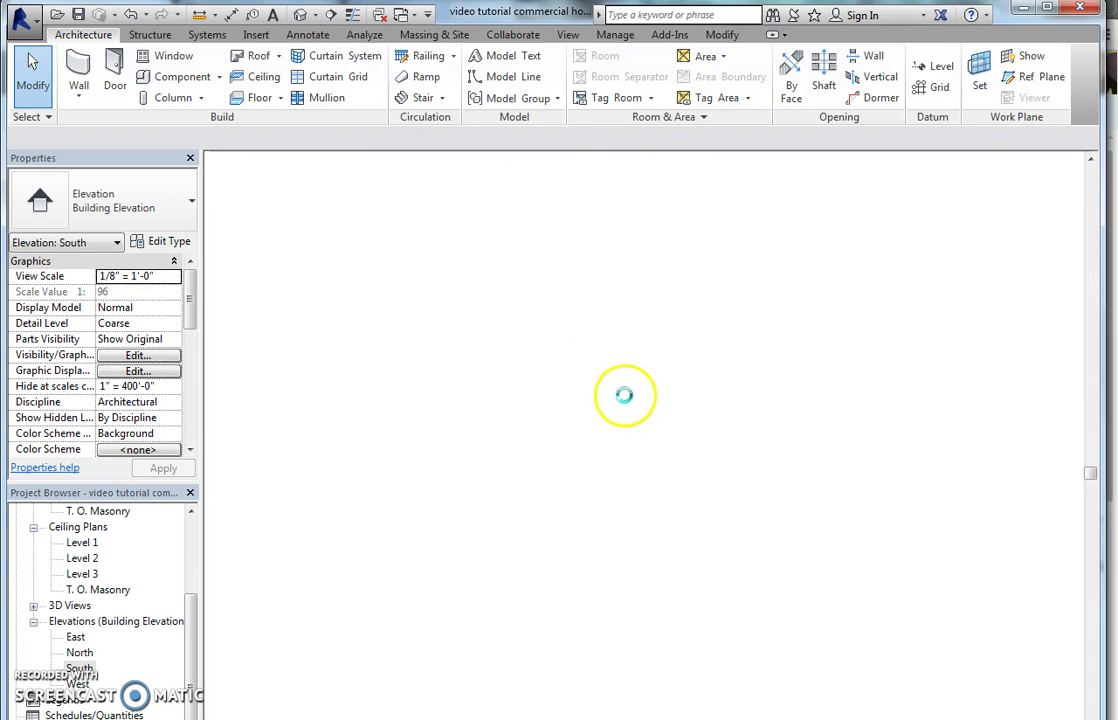
{"action": "left_click", "coordinate": [623, 404]}
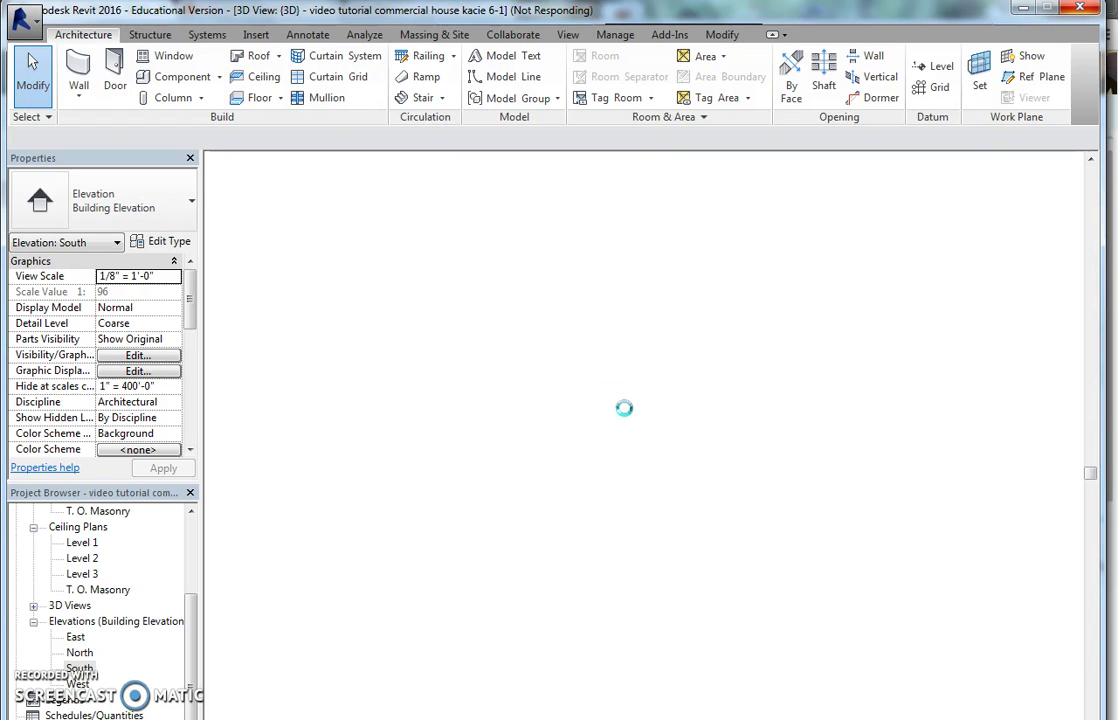
{"action": "scroll", "coordinate": [604, 581], "scroll_direction": "up", "scroll_amount": 5}
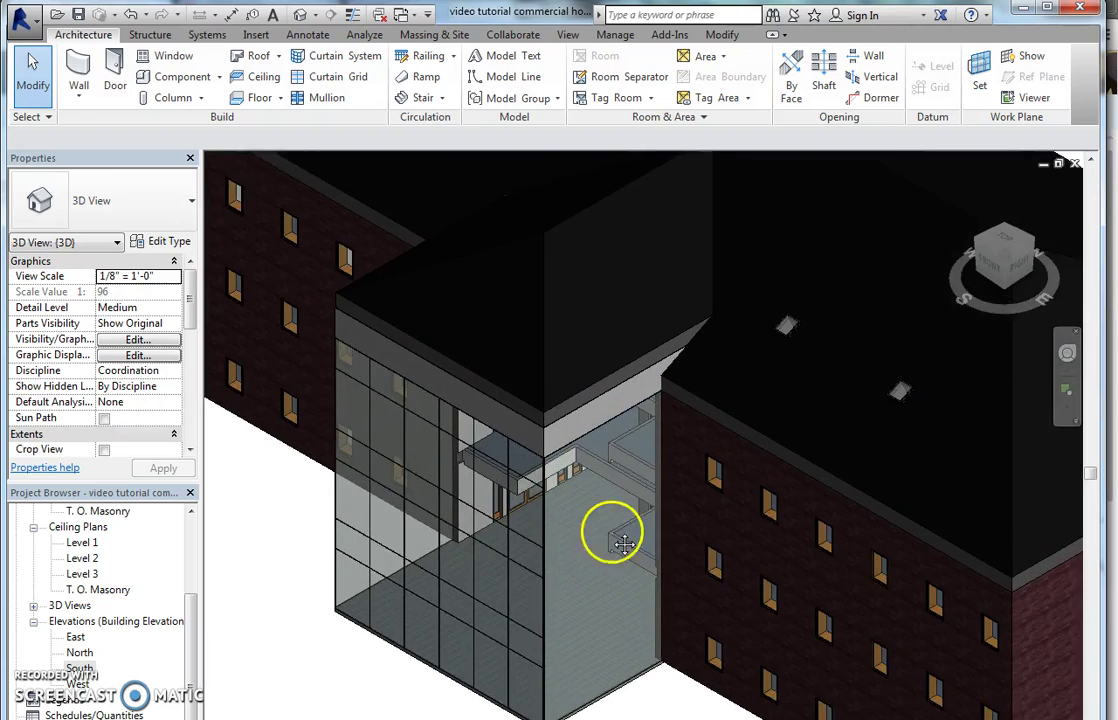
Step: Place five horizontal curtain grid lines across the entrance's right side wall, aligned with those on the front wall
{"action": "middle_click_drag", "start_coordinate": [623, 543], "coordinate": [611, 517]}
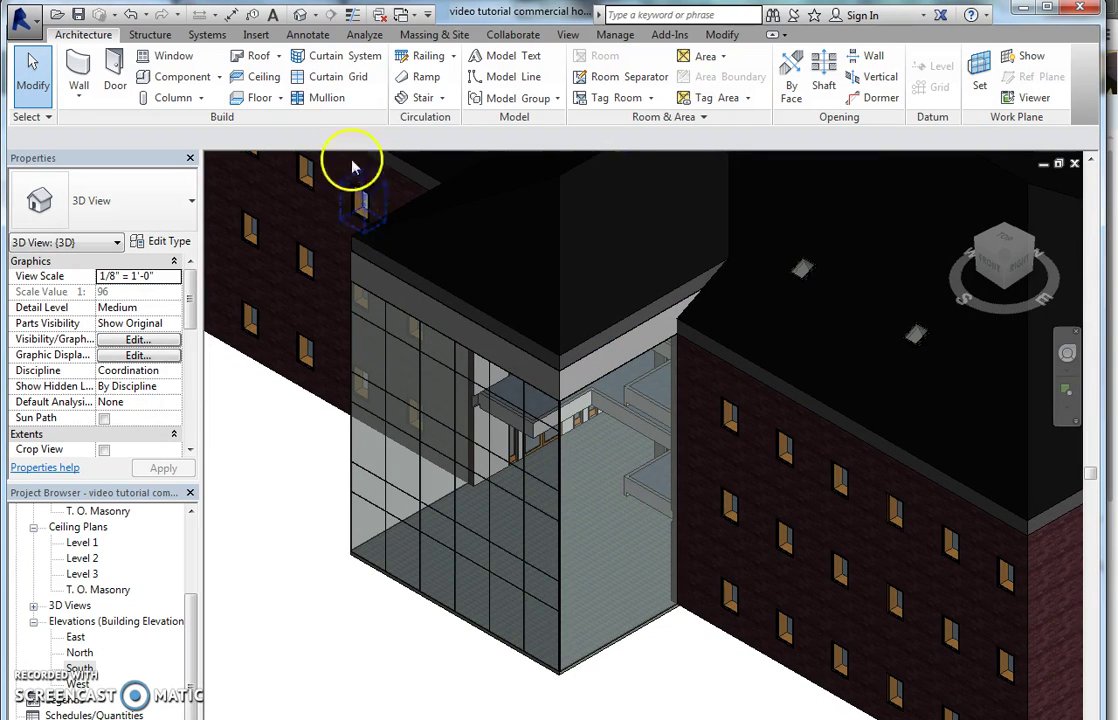
{"action": "left_click", "coordinate": [336, 80]}
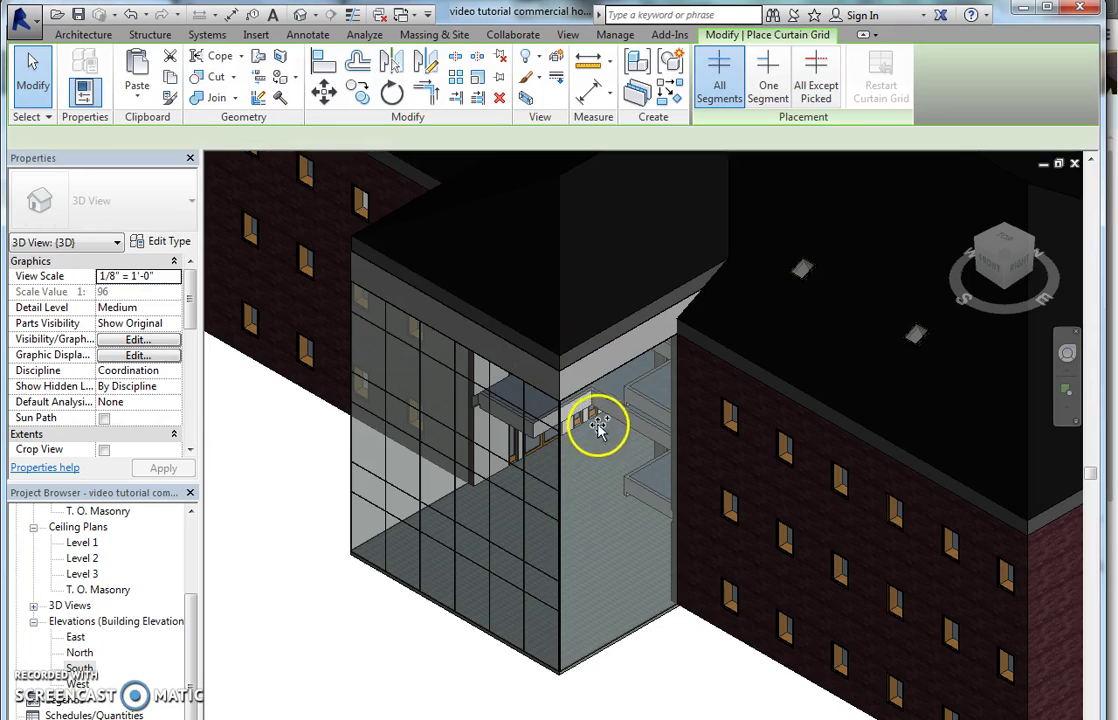
{"action": "left_click", "coordinate": [563, 600]}
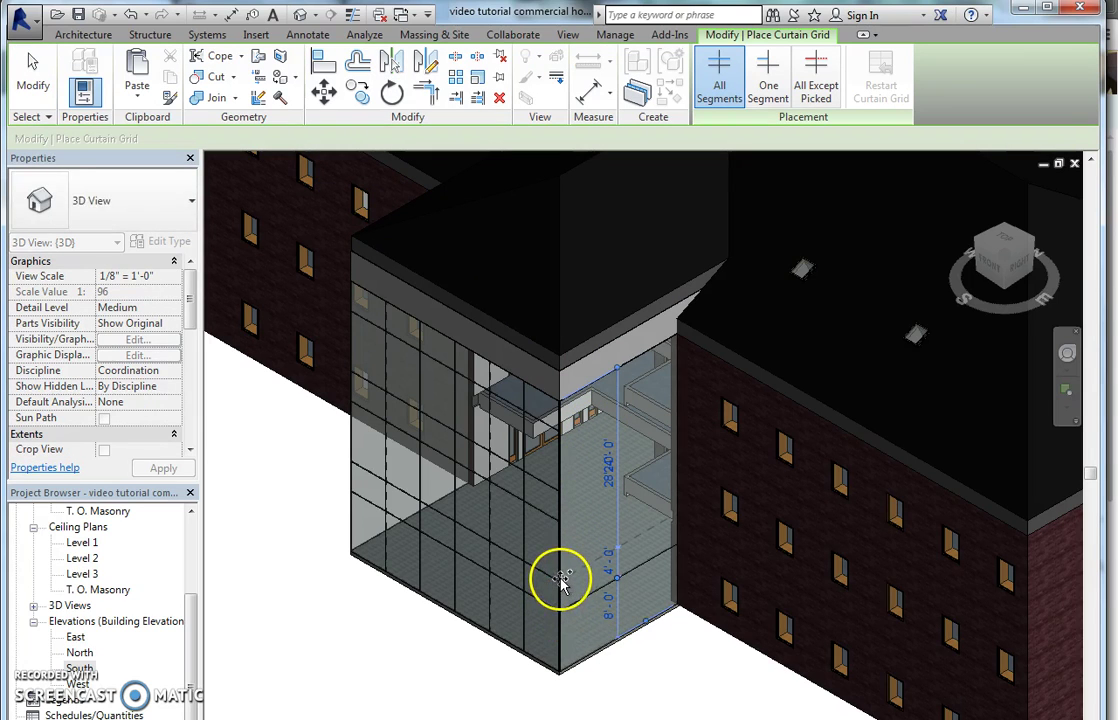
{"action": "left_click", "coordinate": [563, 580]}
{"action": "left_click", "coordinate": [565, 500]}
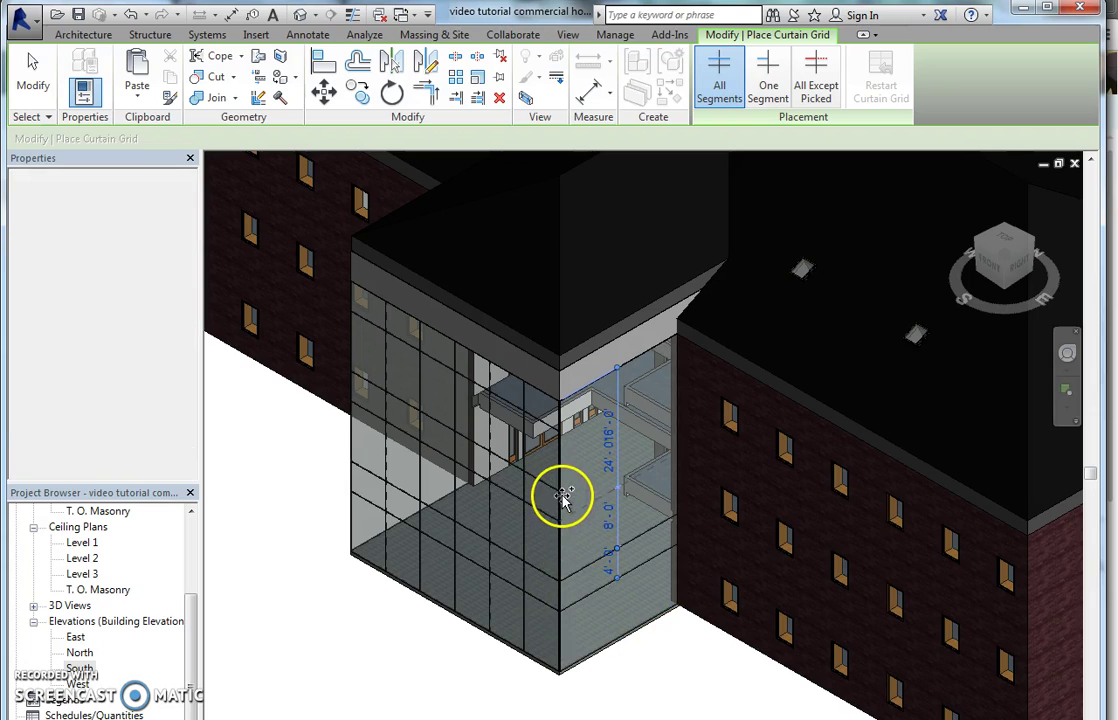
{"action": "left_click", "coordinate": [563, 448]}
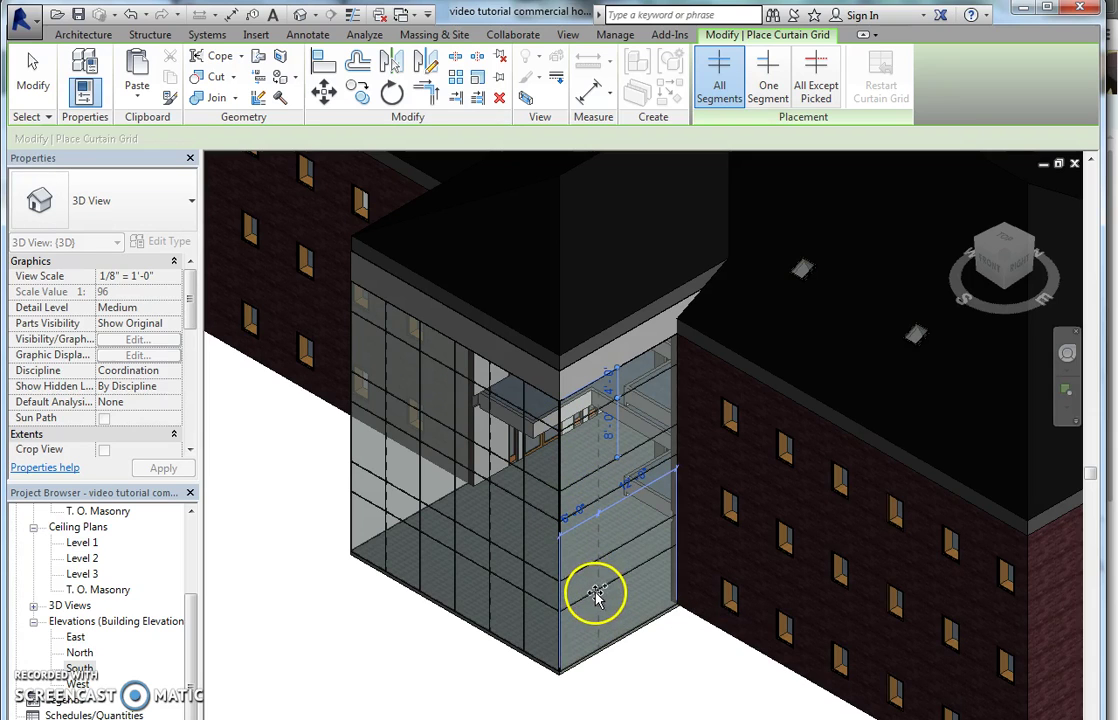
Step: Place two vertical curtain grid lines on the entrance's right side wall, starting nearest the front corner
{"action": "left_click", "coordinate": [631, 583]}
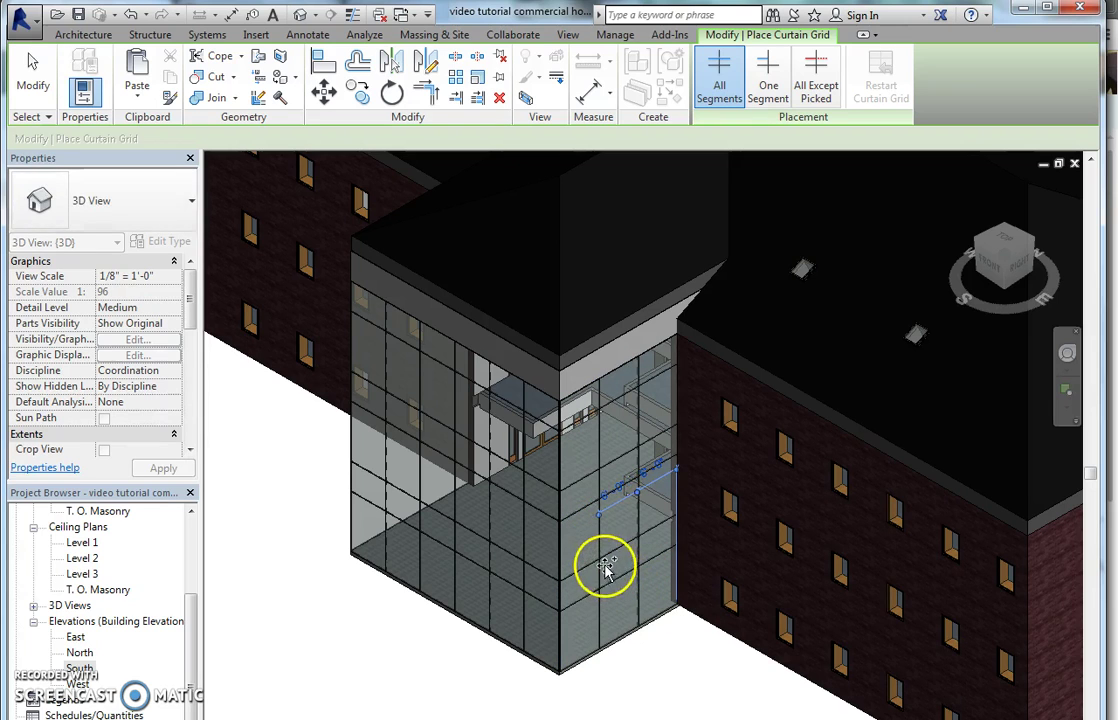
{"action": "left_click", "coordinate": [603, 620]}
{"action": "key", "text": "Escape"}
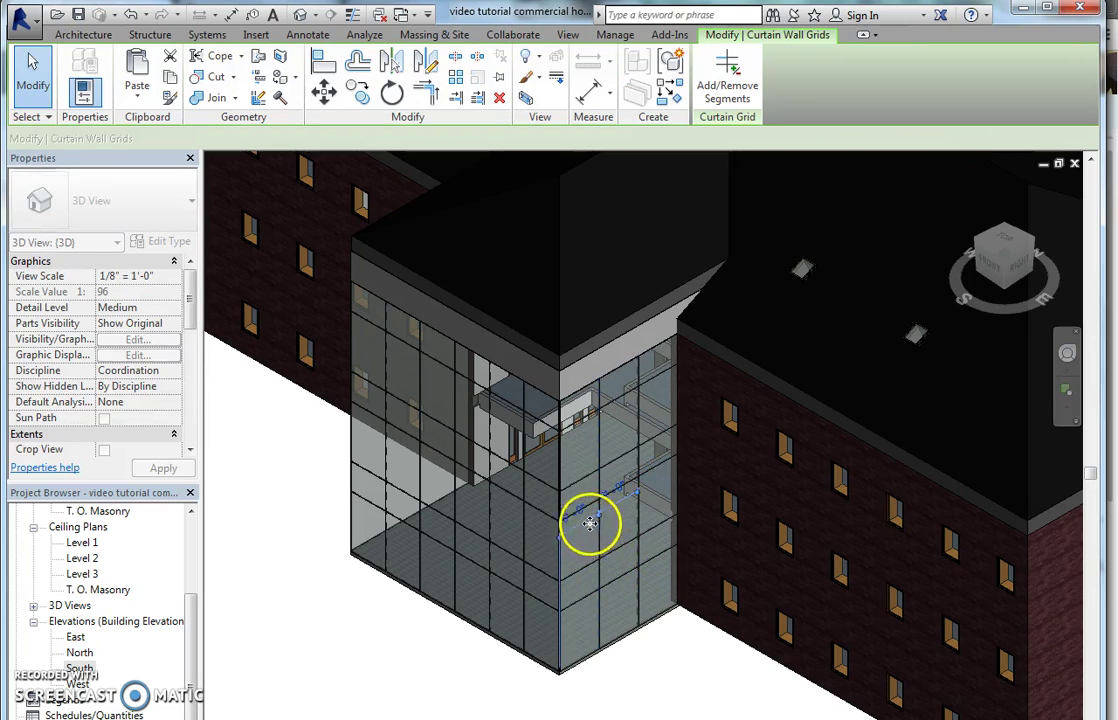
Step: Set the right side wall's first two vertical grid bays, counted from the front corner, to 5'-4" each
{"action": "left_click", "coordinate": [570, 518]}
{"action": "type", "text": "5 4"}
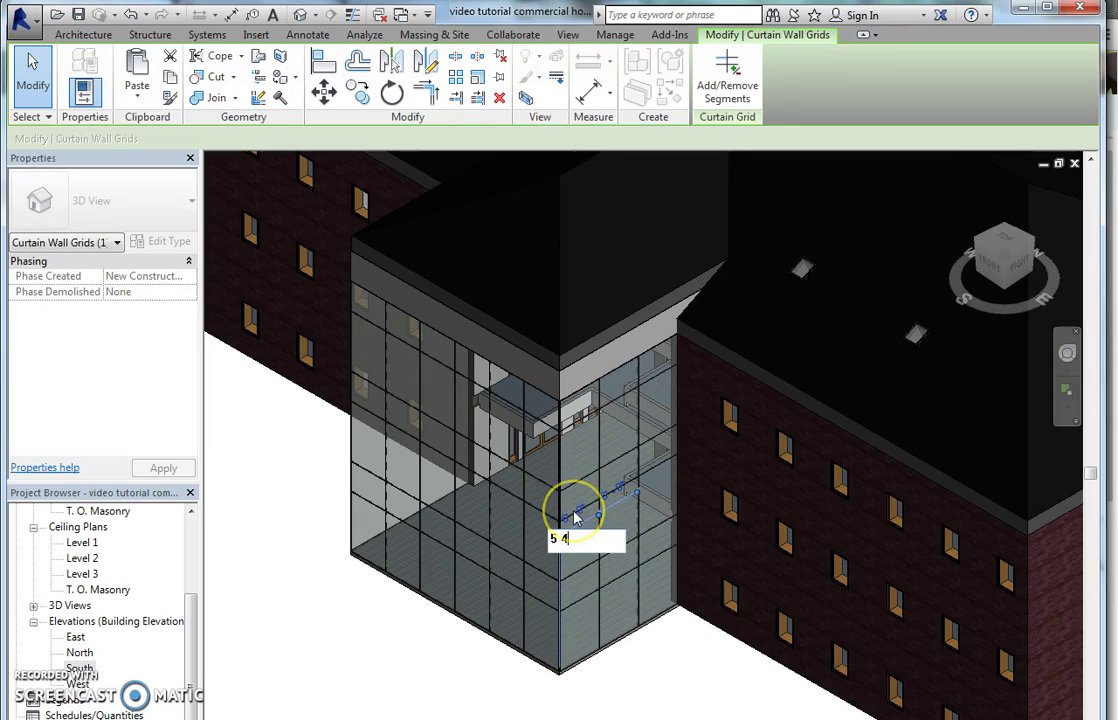
{"action": "key", "text": "Return"}
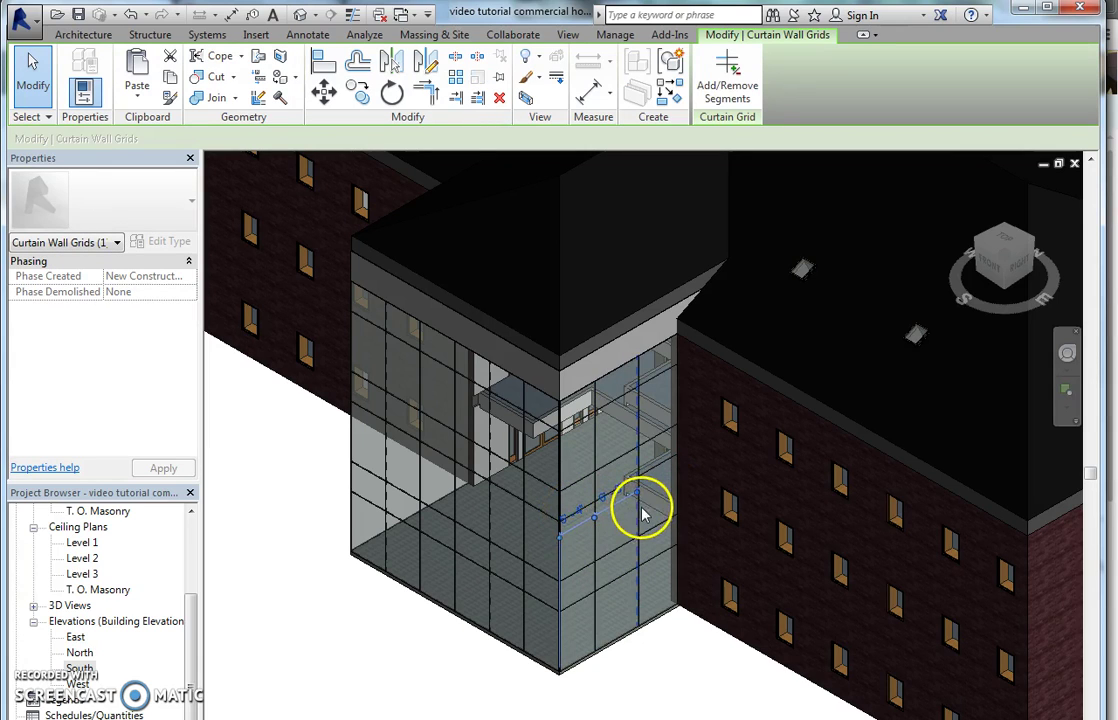
{"action": "left_click", "coordinate": [628, 492]}
{"action": "left_click", "coordinate": [612, 512]}
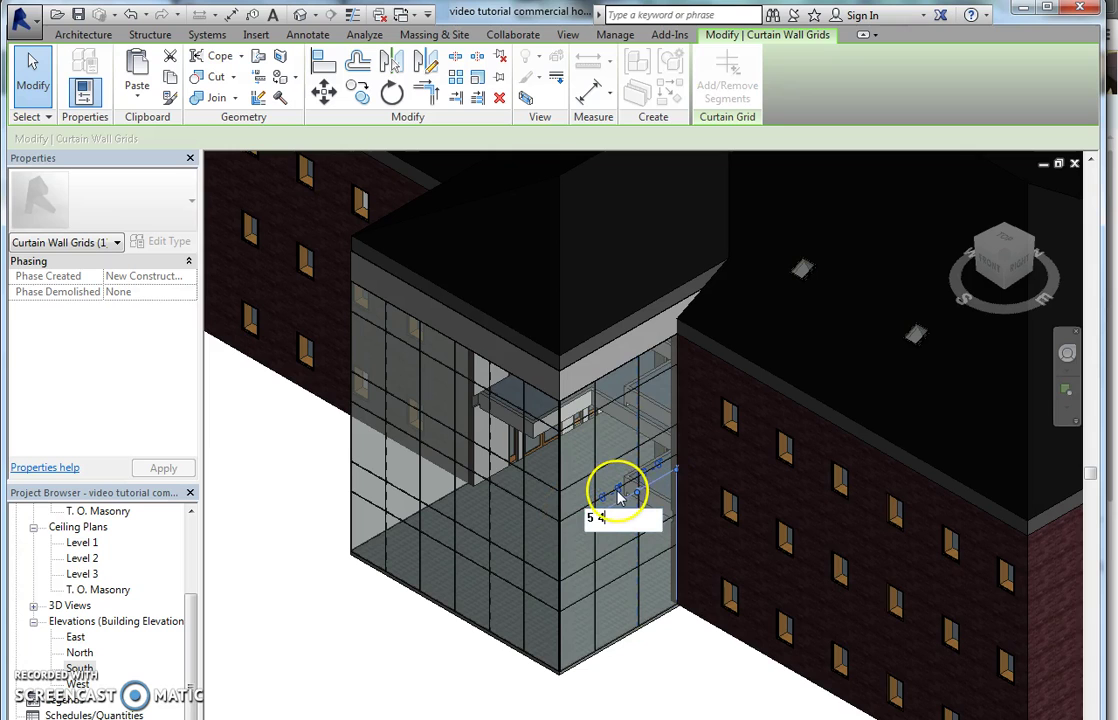
{"action": "key", "text": "Return"}
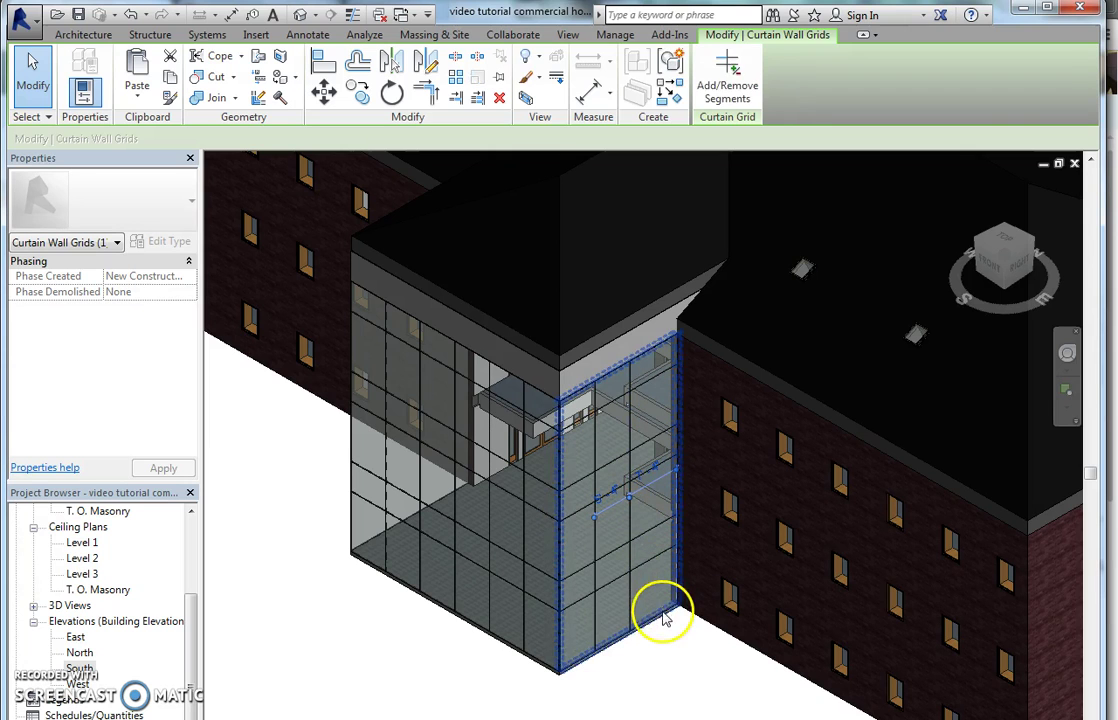
{"action": "key", "text": "Escape"}
{"action": "key", "text": "Escape"}
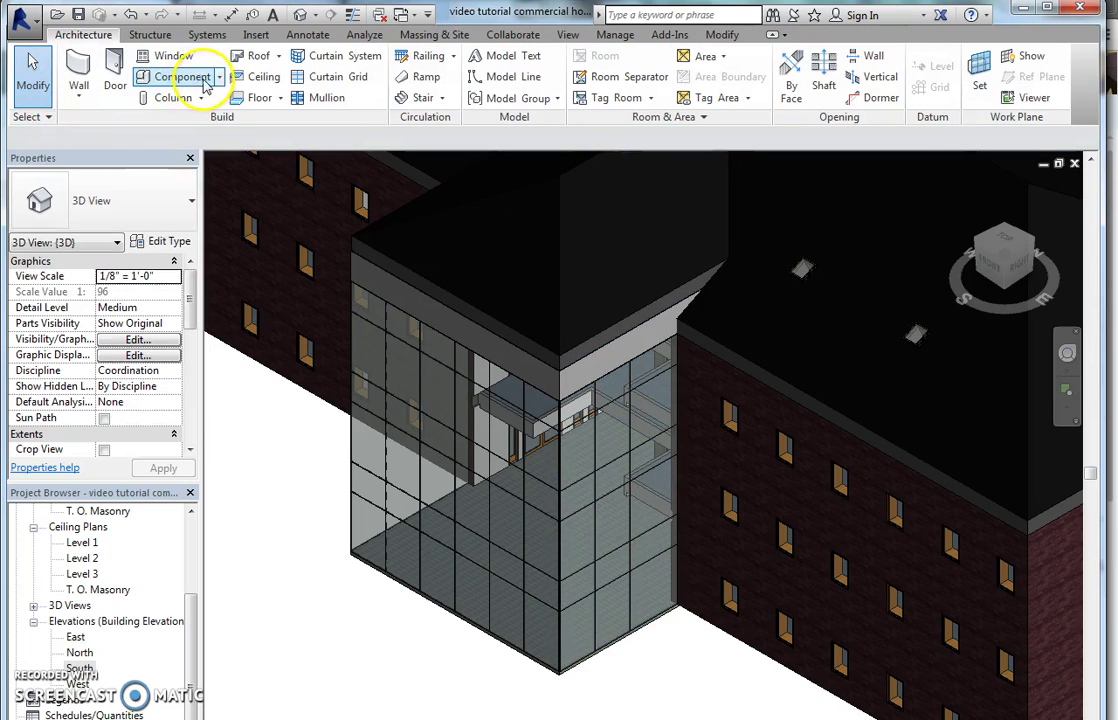
Step: Add a third vertical grid line to the right side wall, set 5'-4" from the second one
{"action": "left_click", "coordinate": [310, 76]}
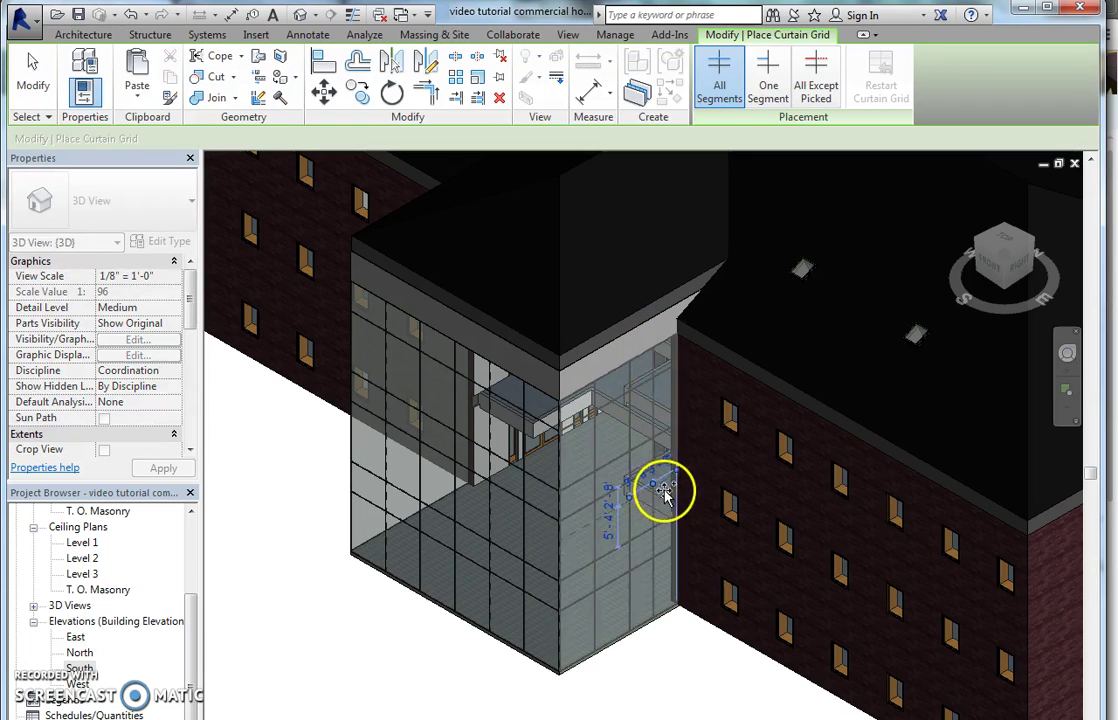
{"action": "key", "text": "Escape"}
{"action": "key", "text": "Escape"}
{"action": "left_click", "coordinate": [657, 502]}
{"action": "key", "text": "Escape"}
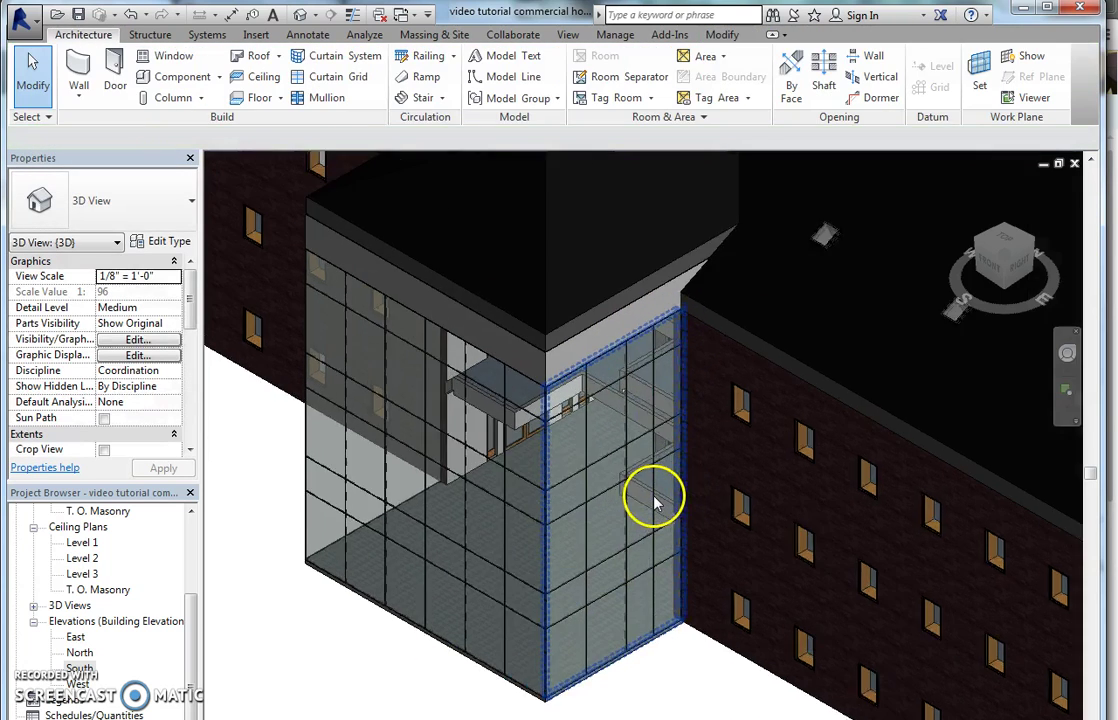
{"action": "scroll", "coordinate": [657, 502], "scroll_direction": "up", "scroll_amount": 4}
{"action": "left_click", "coordinate": [654, 506]}
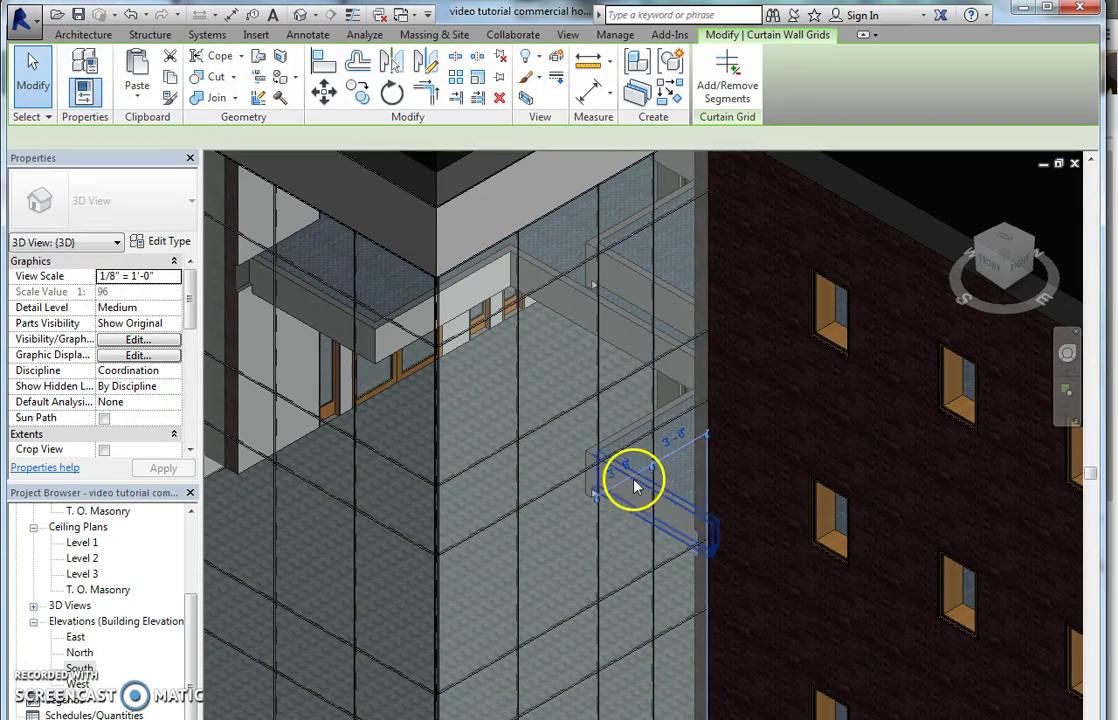
{"action": "left_click", "coordinate": [622, 474]}
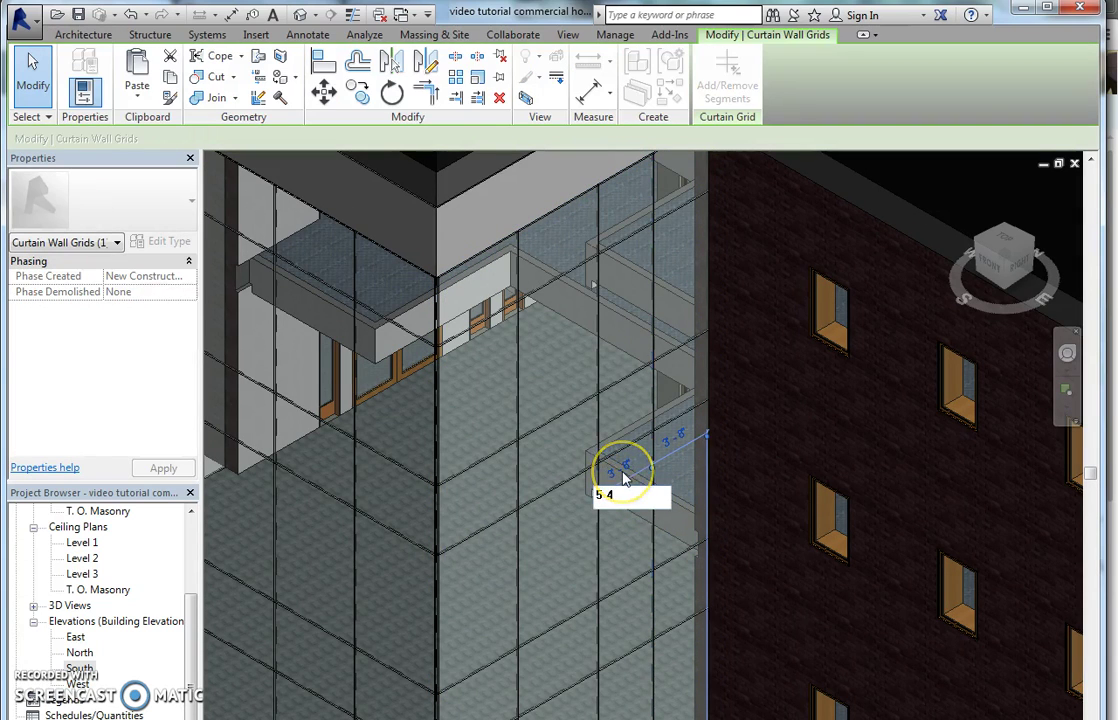
{"action": "type", "text": "5 4"}
{"action": "key", "text": "Return"}
{"action": "middle_click_drag", "start_coordinate": [622, 478], "coordinate": [622, 494], "text": "shift"}
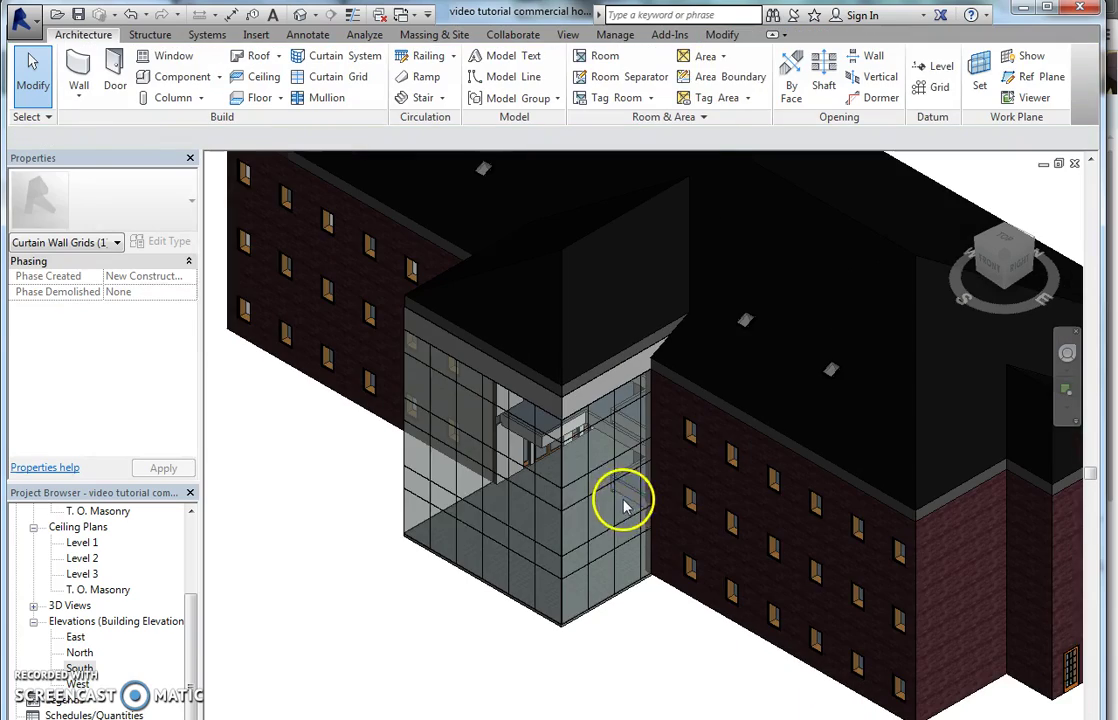
{"action": "key", "text": "Escape"}
Step: Place horizontal curtain grid lines across the entrance's left side wall, aligned with those on the front wall
{"action": "mouse_move", "coordinate": [387, 544]}
{"action": "middle_mouse_down", "text": "shift"}
{"action": "mouse_move", "coordinate": [724, 538]}
{"action": "mouse_move", "coordinate": [394, 529]}
{"action": "middle_mouse_up", "text": "shift"}
{"action": "scroll", "coordinate": [502, 514], "scroll_direction": "up", "scroll_amount": 3}
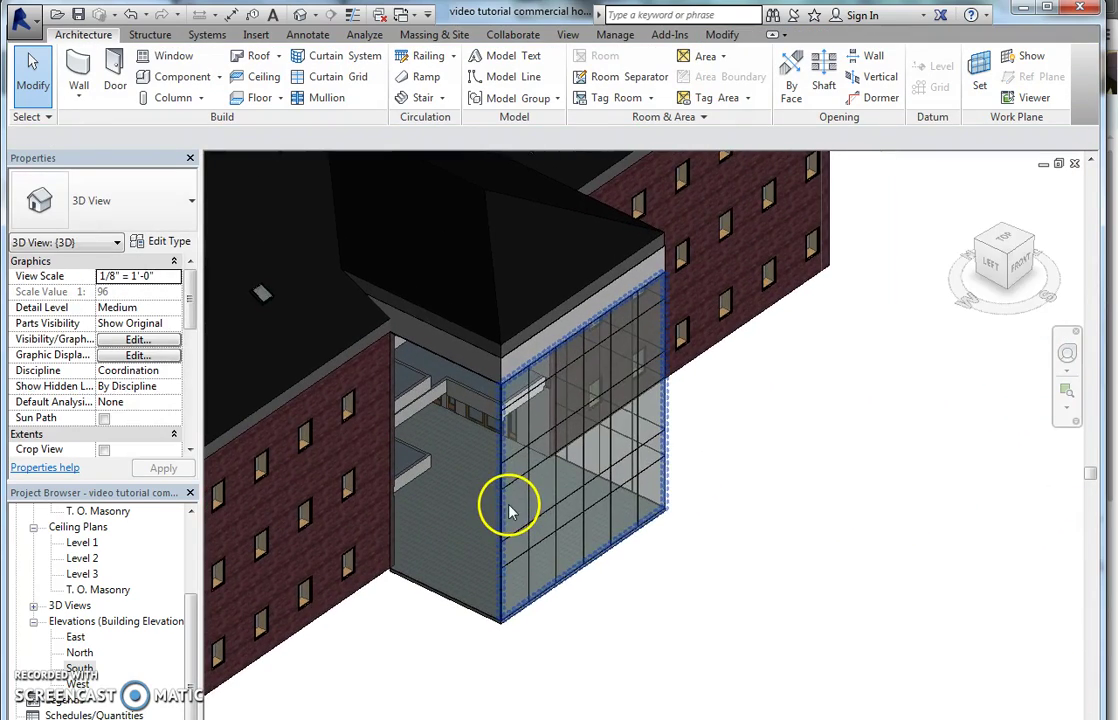
{"action": "left_click", "coordinate": [359, 76]}
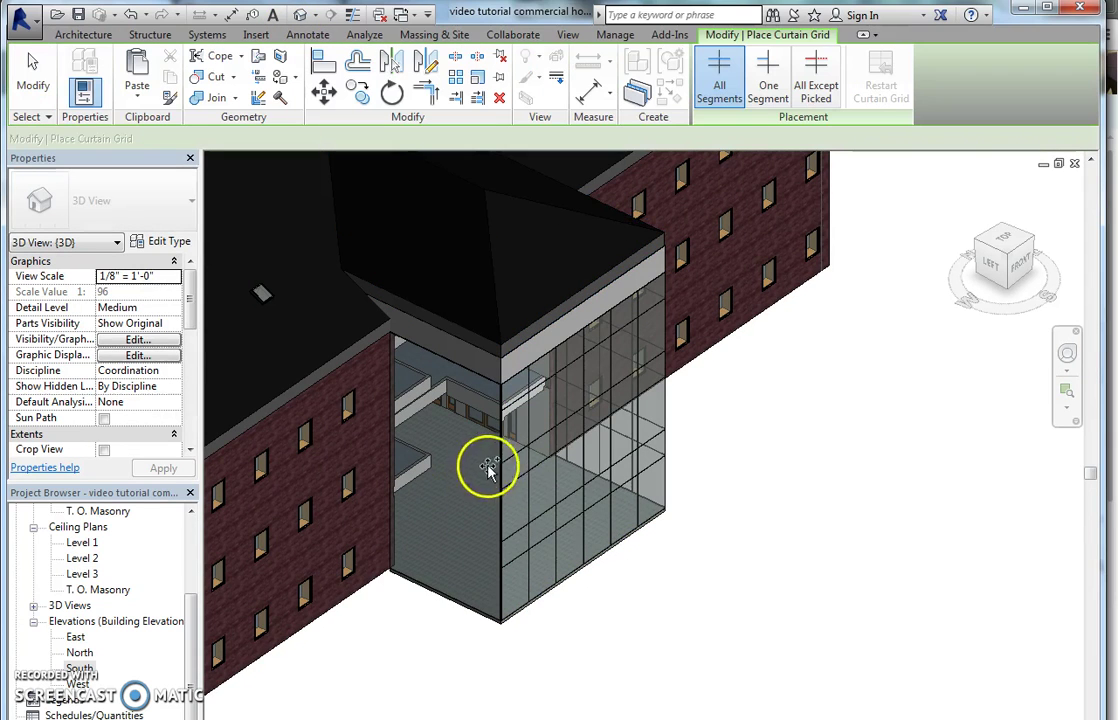
{"action": "scroll", "coordinate": [502, 413], "scroll_direction": "up", "scroll_amount": 4}
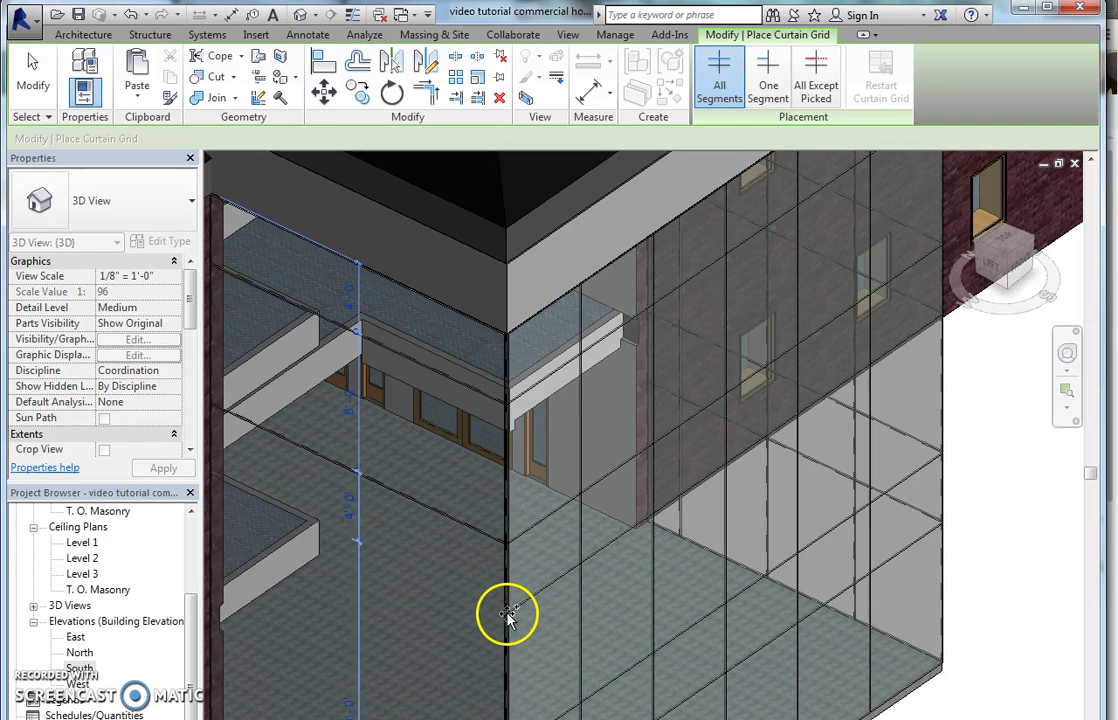
{"action": "middle_click_drag", "start_coordinate": [505, 612], "coordinate": [507, 467]}
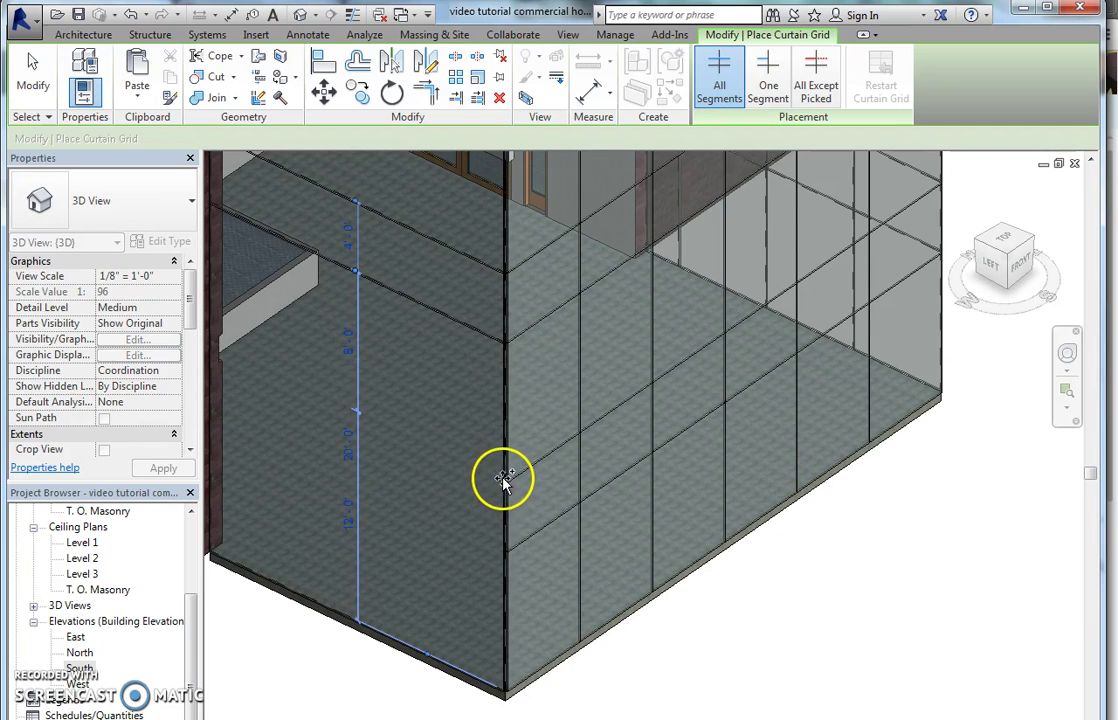
{"action": "left_click", "coordinate": [503, 487]}
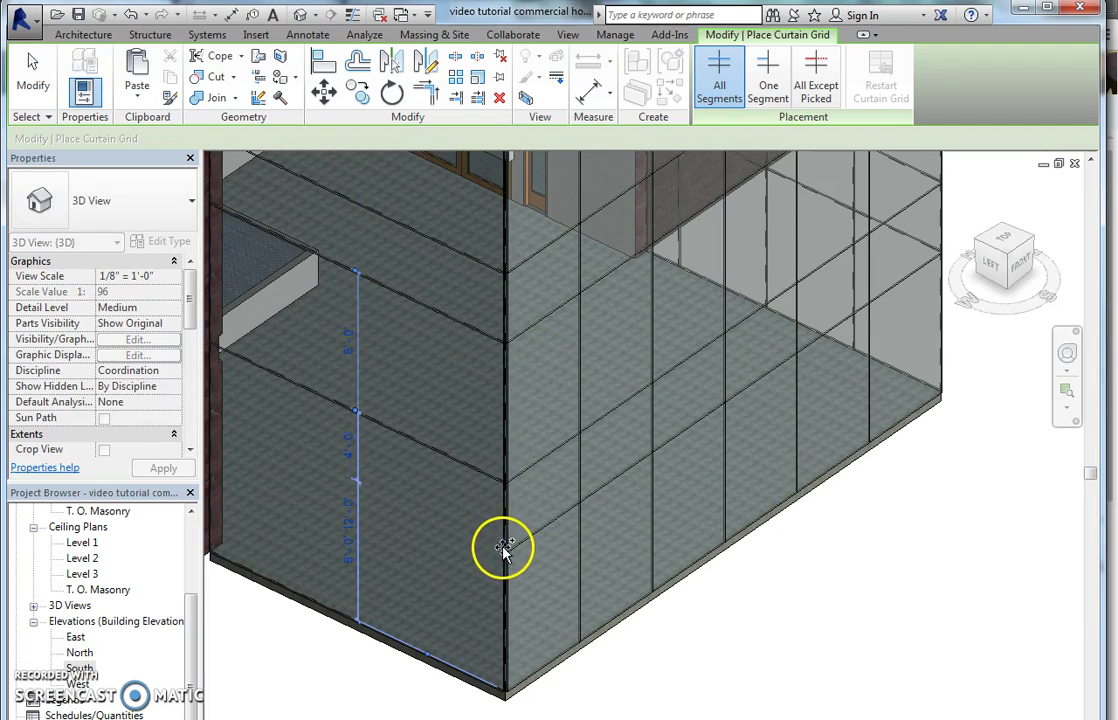
{"action": "left_click", "coordinate": [503, 552]}
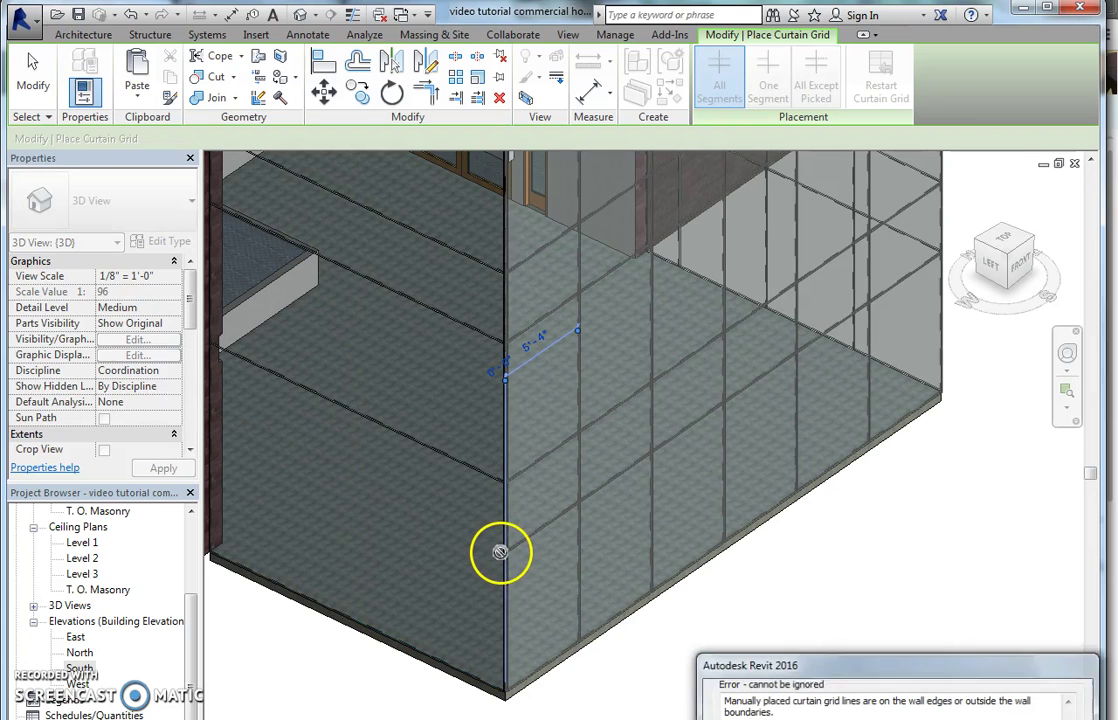
{"action": "key", "text": "Escape"}
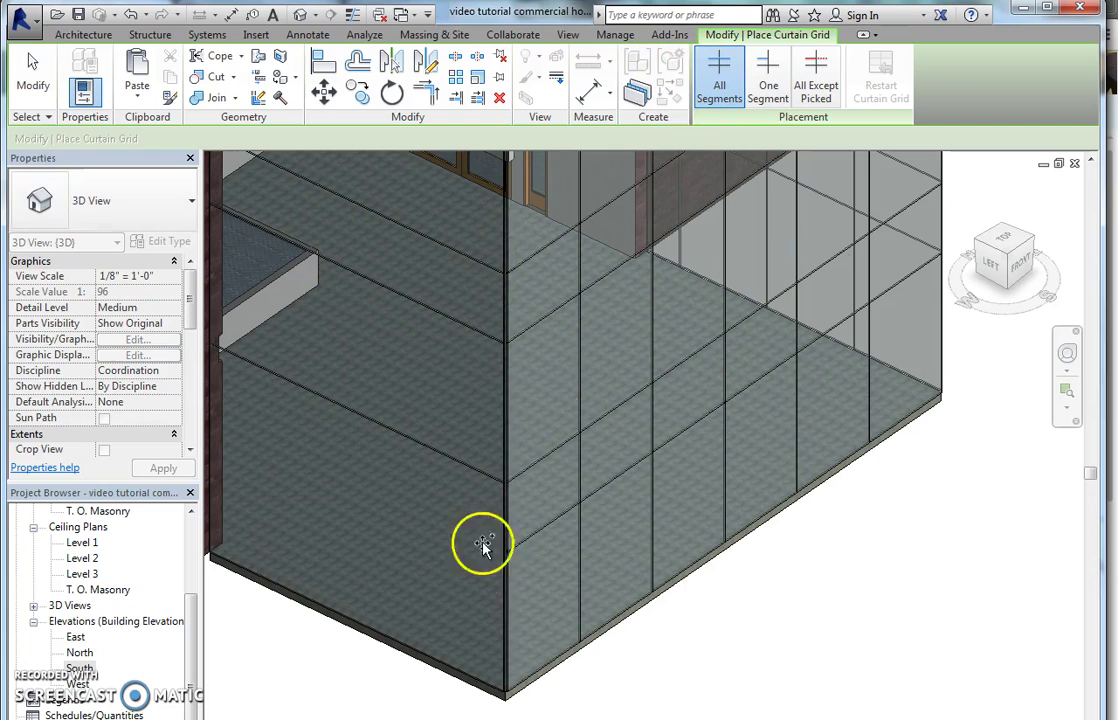
{"action": "scroll", "coordinate": [503, 552], "scroll_direction": "down", "scroll_amount": 2}
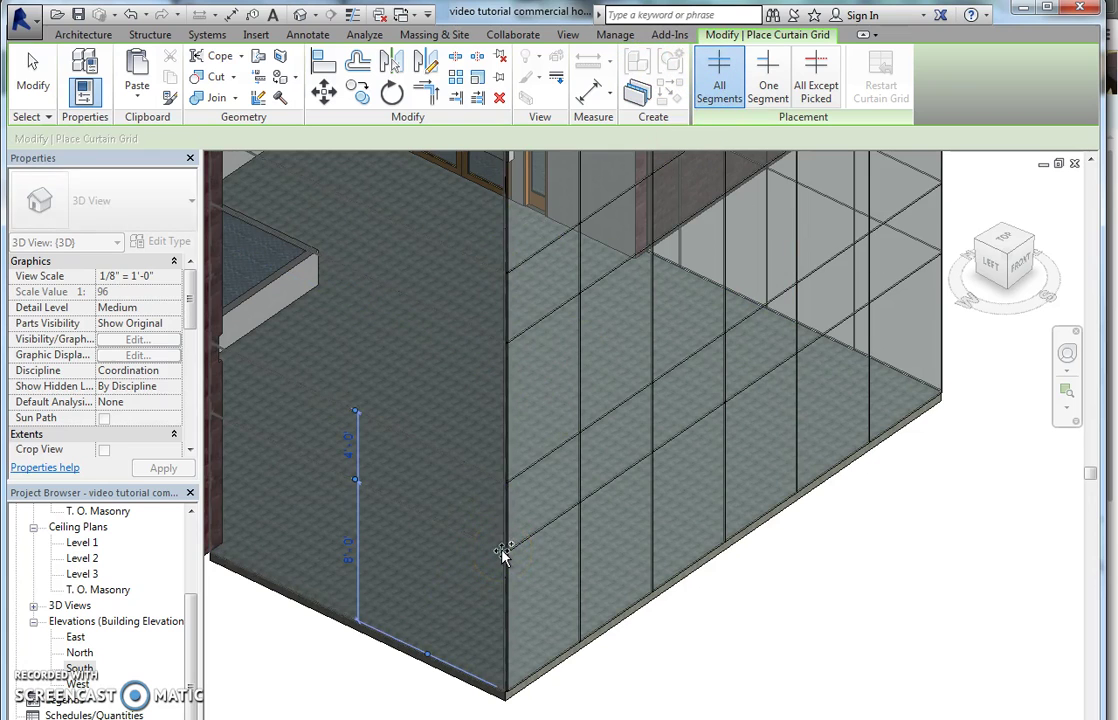
Step: Undo the vertical curtain grid lines on the entrance's left side wall, keeping its horizontal ones
{"action": "scroll", "coordinate": [397, 537], "scroll_direction": "down", "scroll_amount": 2}
{"action": "key", "text": "Escape"}
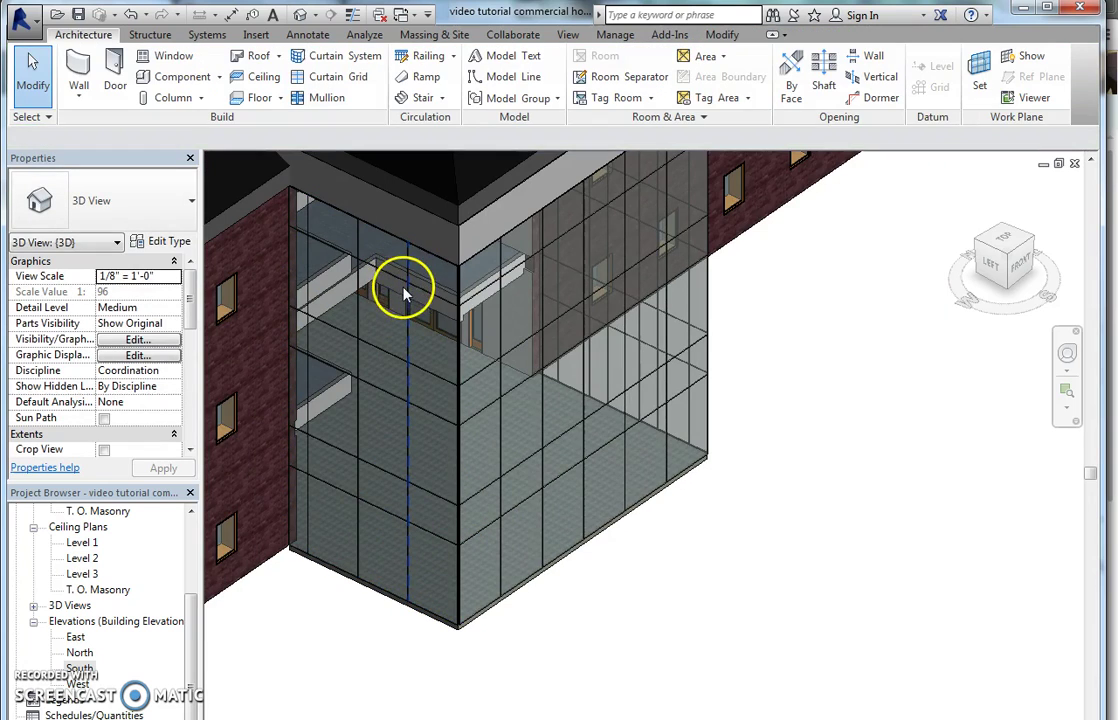
{"action": "scroll", "coordinate": [492, 544], "scroll_direction": "down", "scroll_amount": 1}
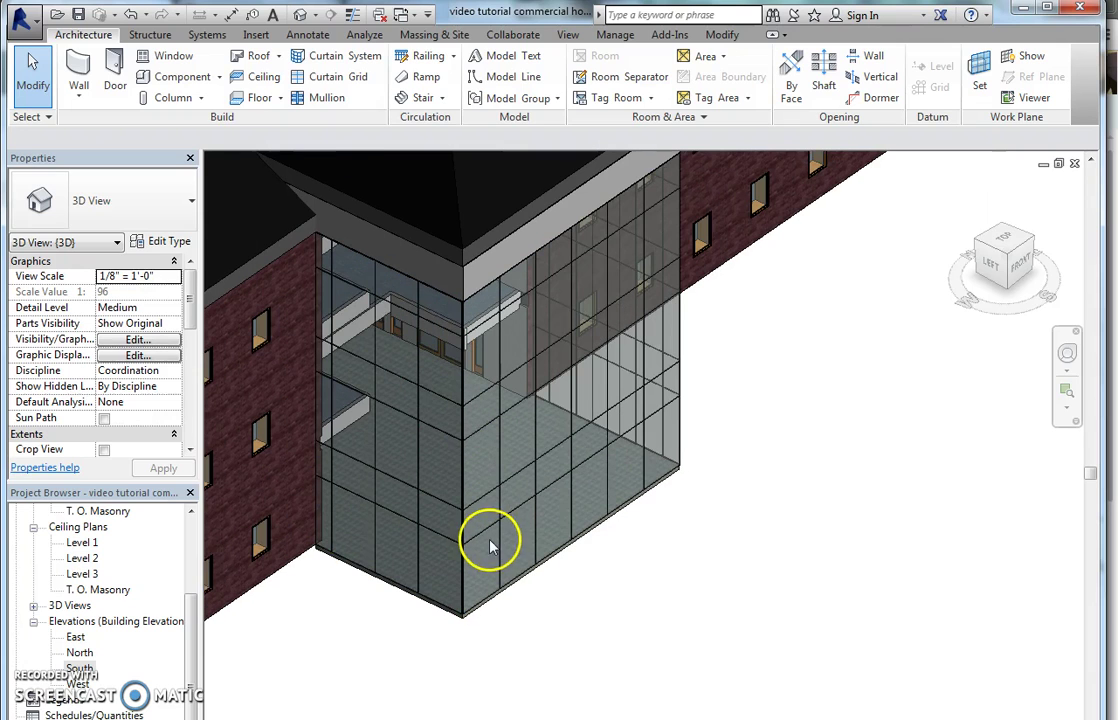
{"action": "left_click", "coordinate": [133, 16]}
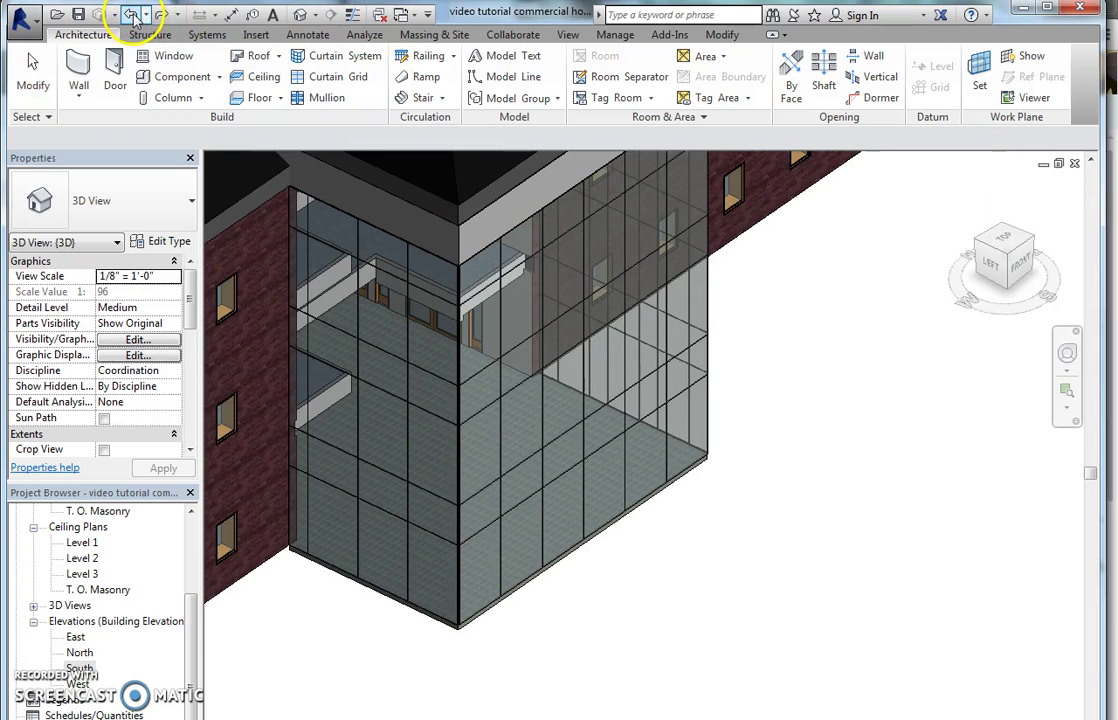
{"action": "left_click", "coordinate": [133, 16]}
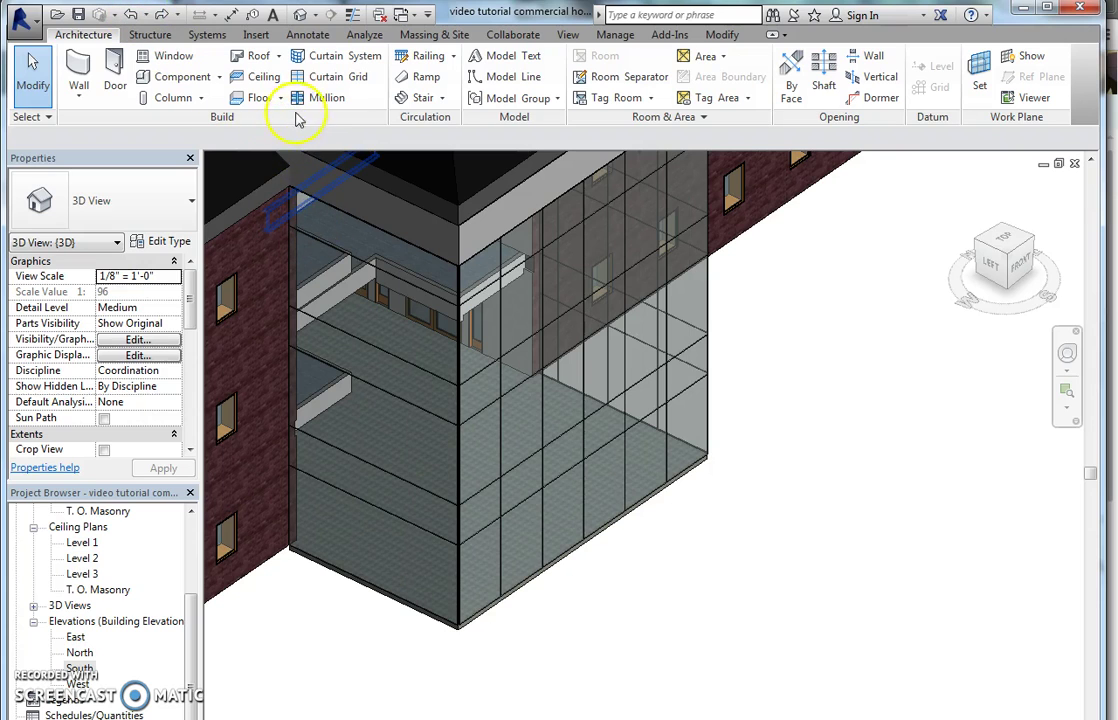
Step: Place three vertical curtain grid lines on the entrance's left side wall, the first about 4'-6" from the front corner
{"action": "left_click", "coordinate": [327, 77]}
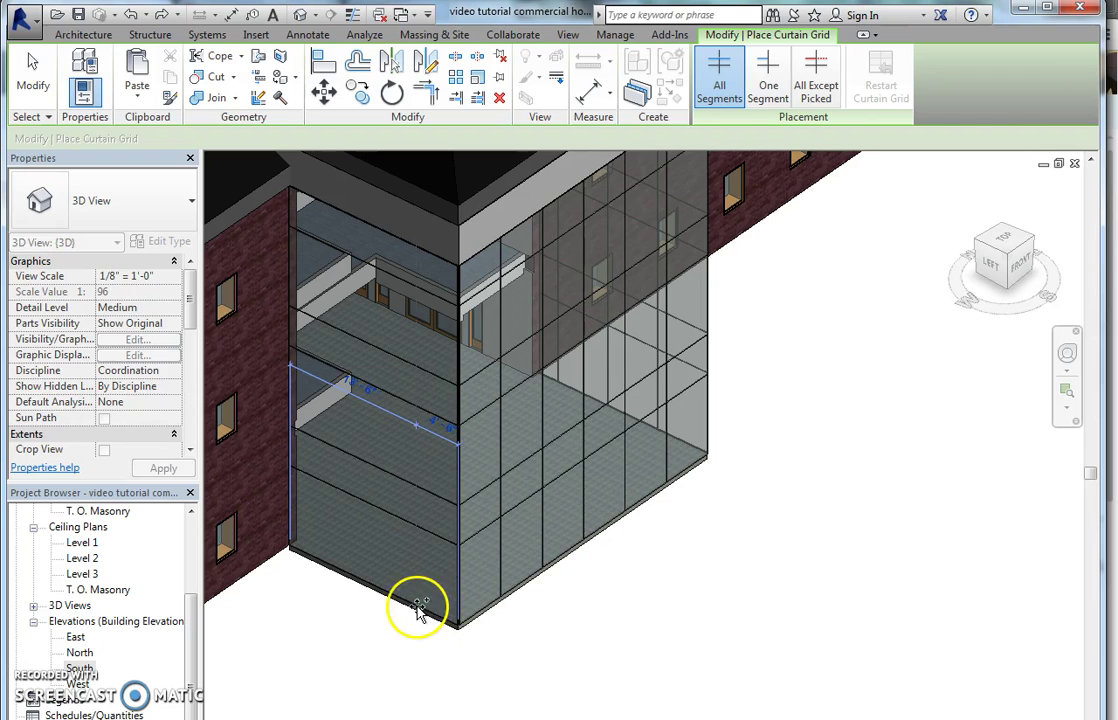
{"action": "left_click", "coordinate": [417, 608]}
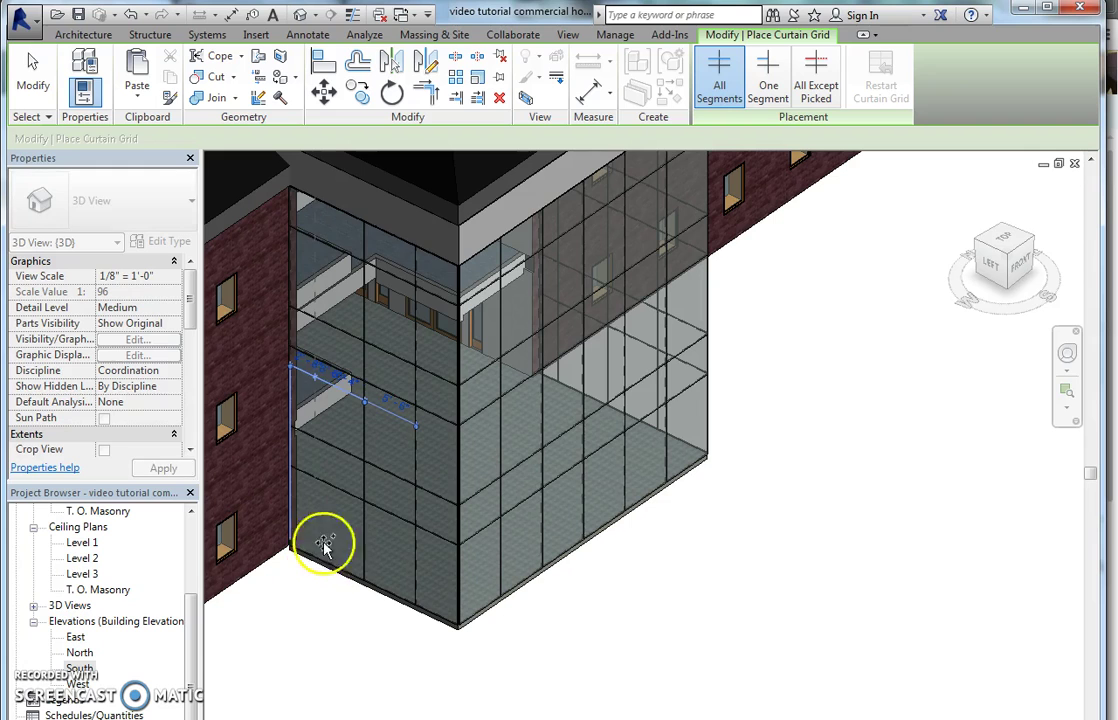
{"action": "key", "text": "Escape"}
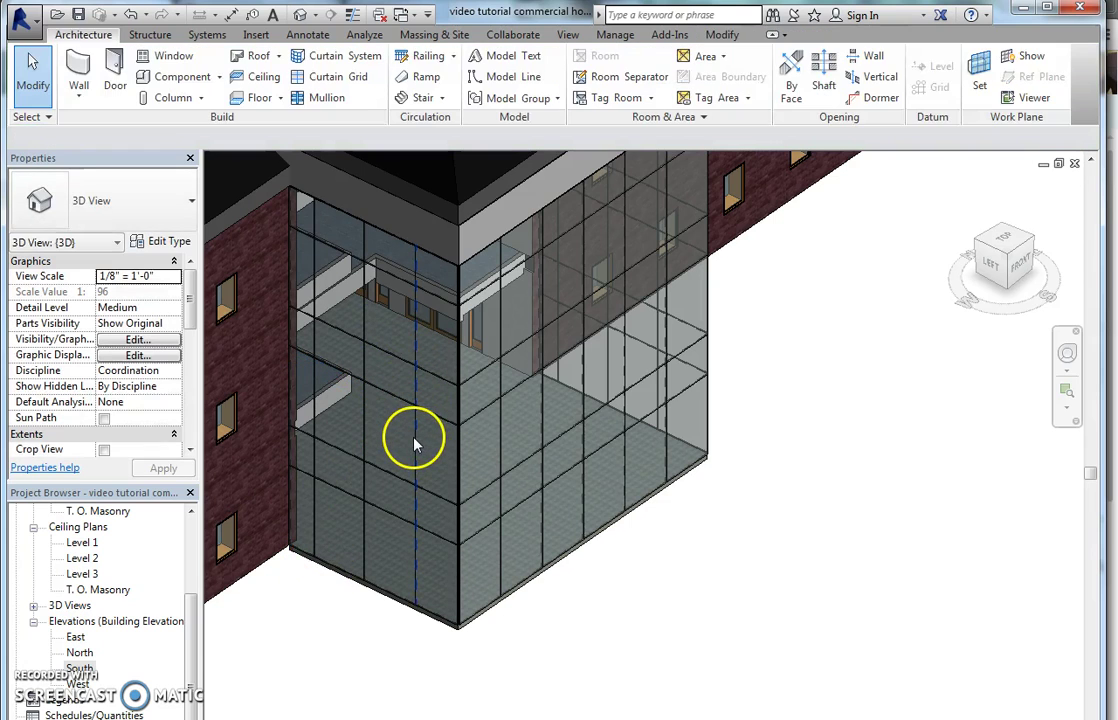
Step: Space the three vertical curtain grid lines on the entrance's left side wall 5'-4" apart, starting from the front corner
{"action": "left_click", "coordinate": [420, 440]}
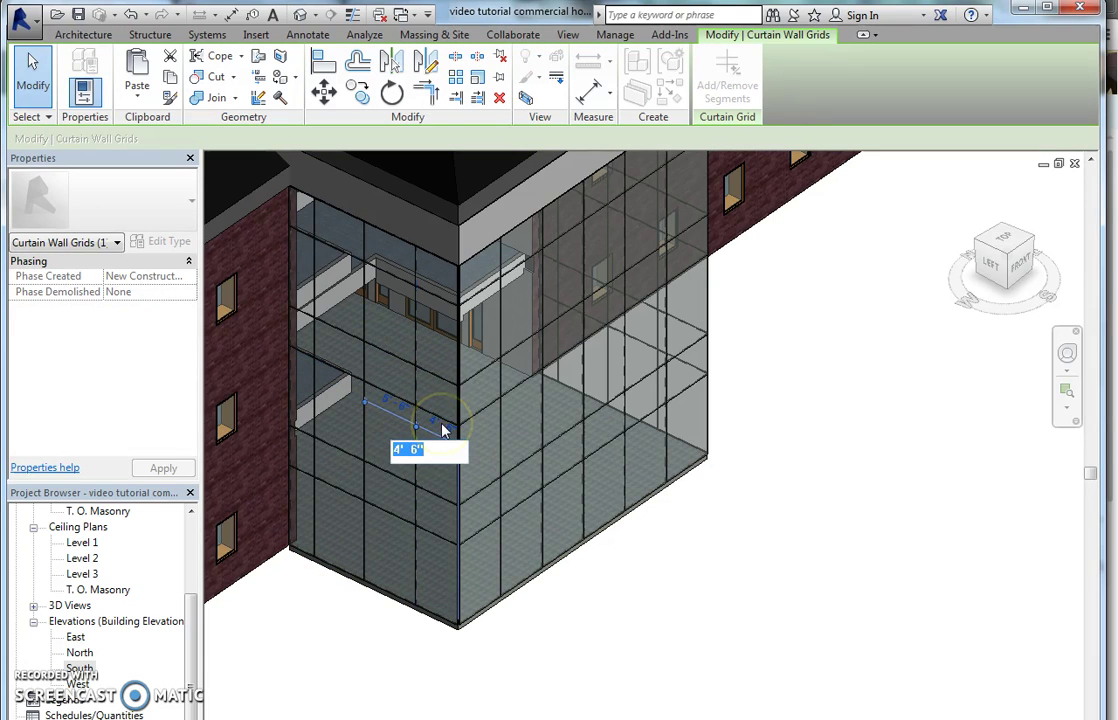
{"action": "key", "text": "Return"}
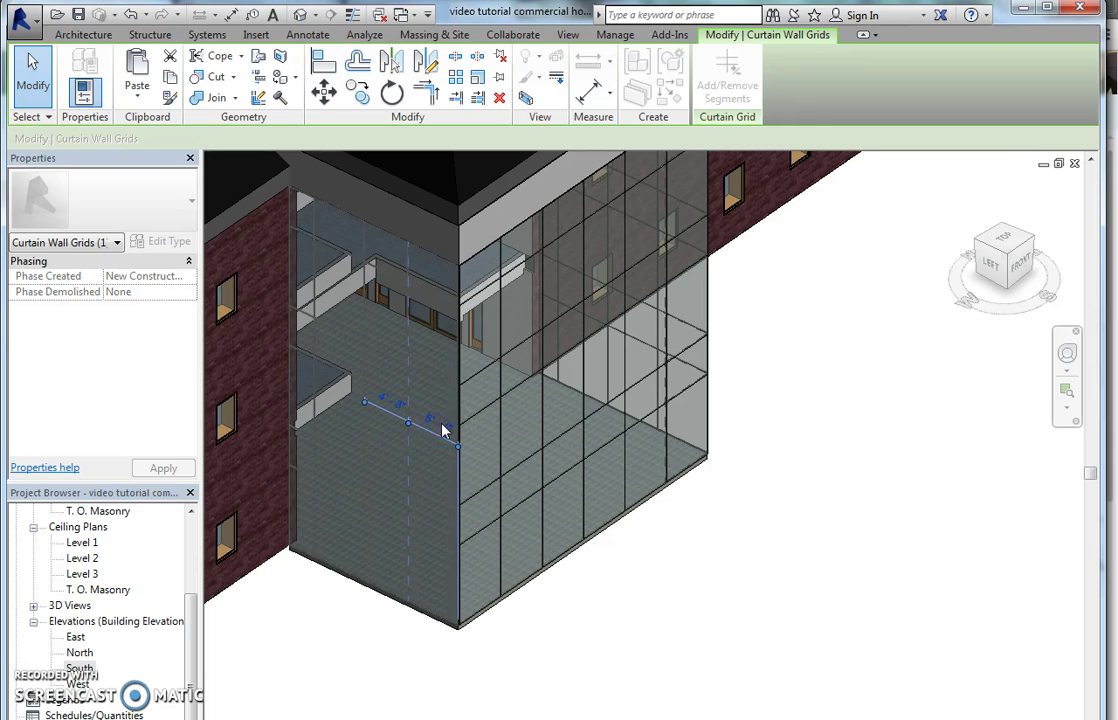
{"action": "left_click", "coordinate": [349, 424]}
{"action": "left_click", "coordinate": [386, 404]}
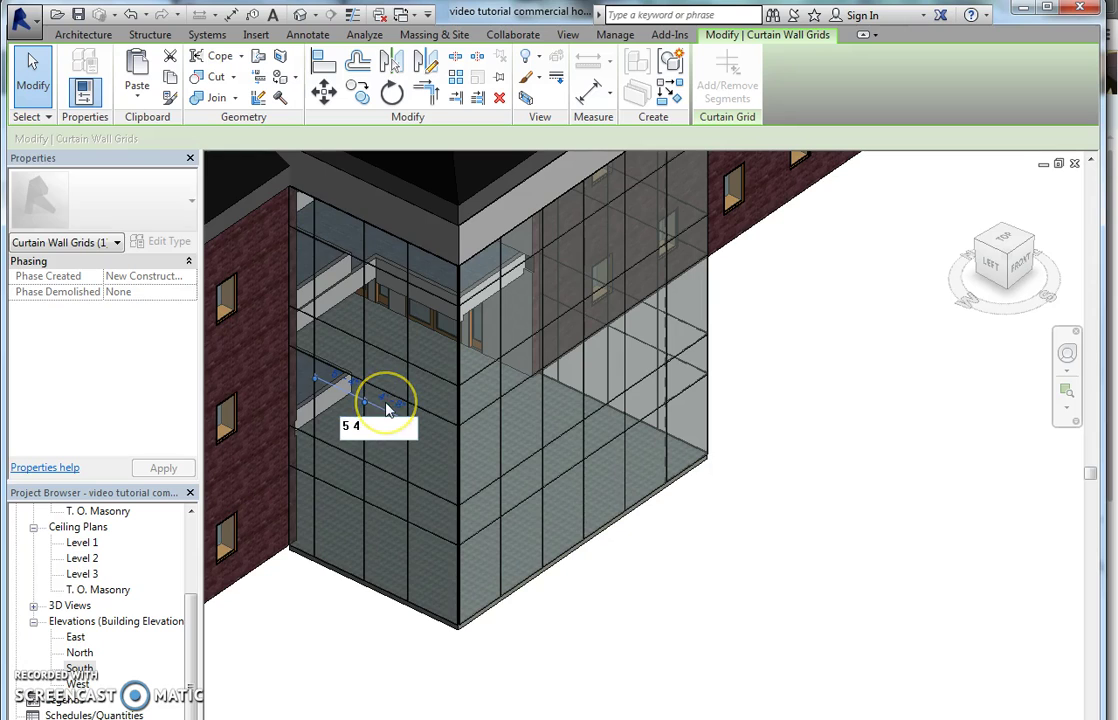
{"action": "key", "text": "Return"}
{"action": "left_click", "coordinate": [315, 398]}
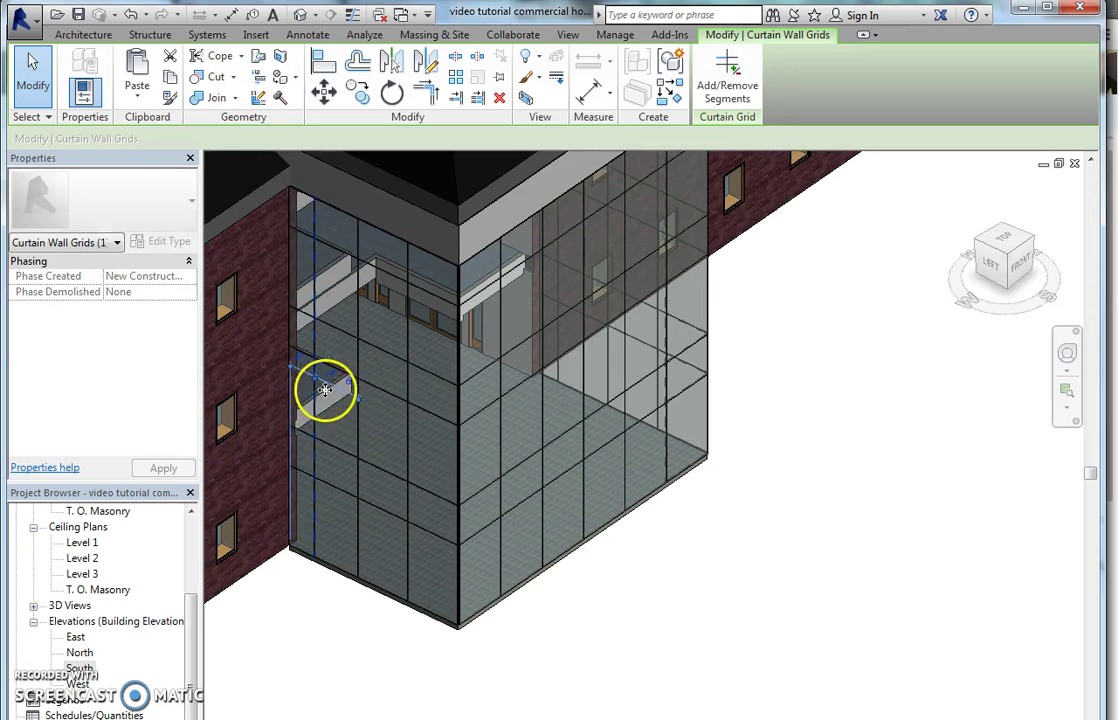
{"action": "left_click", "coordinate": [342, 384]}
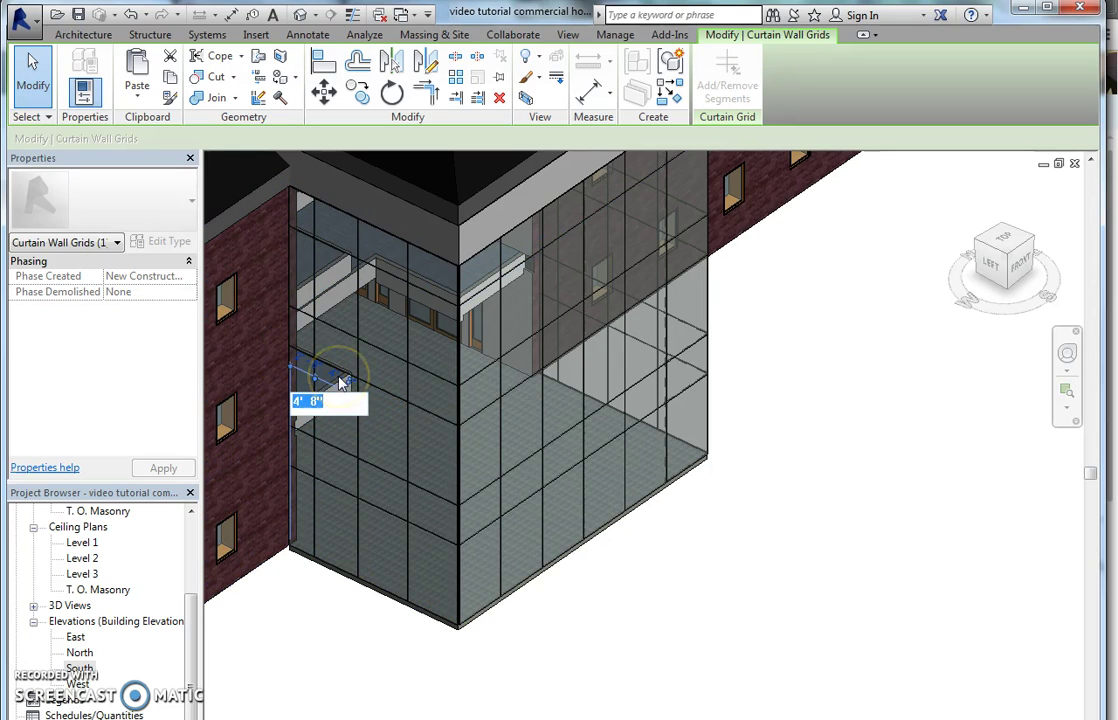
{"action": "type", "text": "5 4"}
{"action": "left_click", "coordinate": [354, 379]}
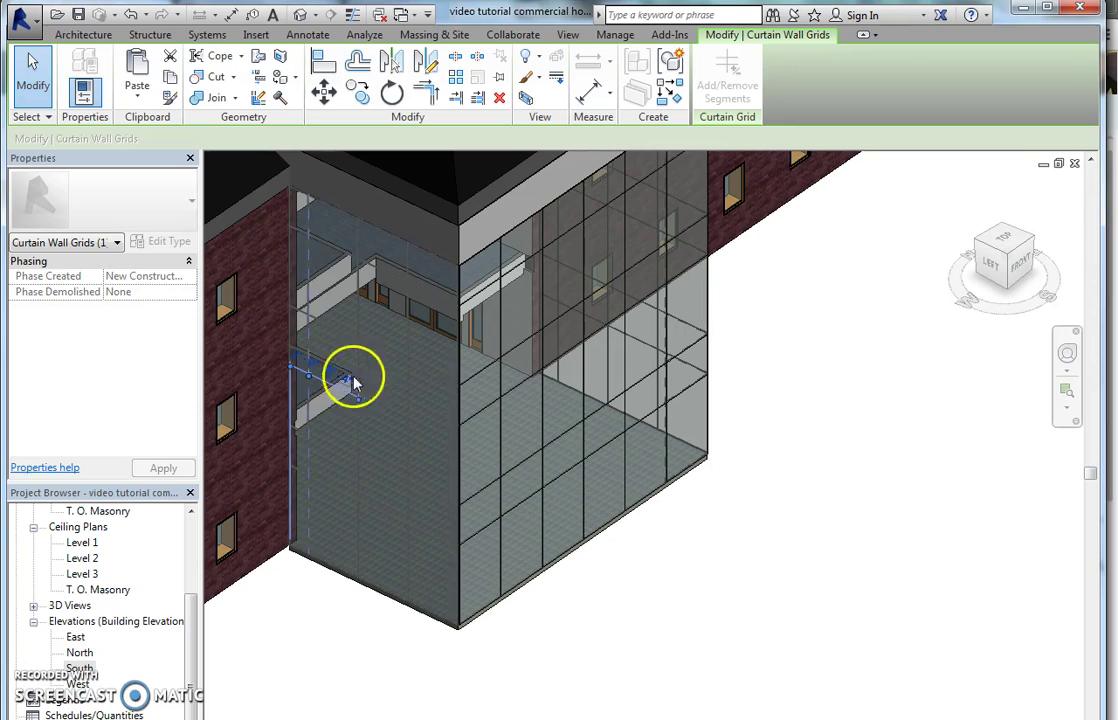
{"action": "left_click", "coordinate": [449, 711]}
{"action": "scroll", "coordinate": [468, 662], "scroll_direction": "down", "scroll_amount": 2}
{"action": "middle_click_drag", "start_coordinate": [468, 662], "coordinate": [462, 661]}
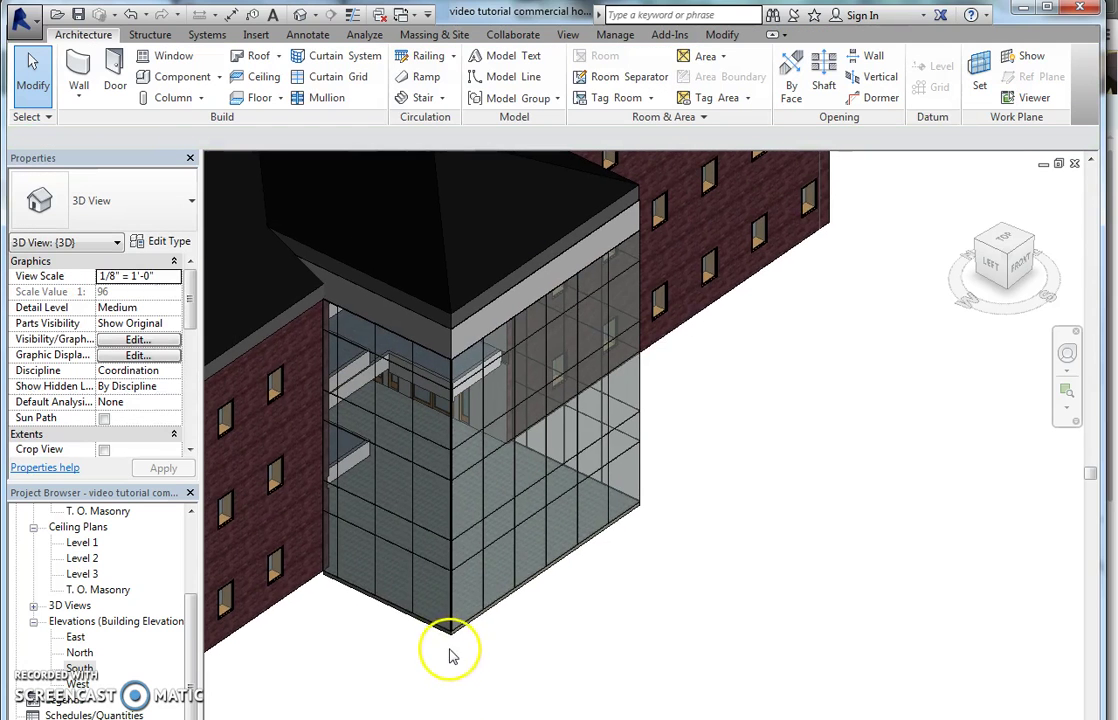
Step: Place 2.5" x 5" rectangular mullions along the horizontal and vertical grid lines of the entrance's front curtain wall
{"action": "left_click", "coordinate": [316, 99]}
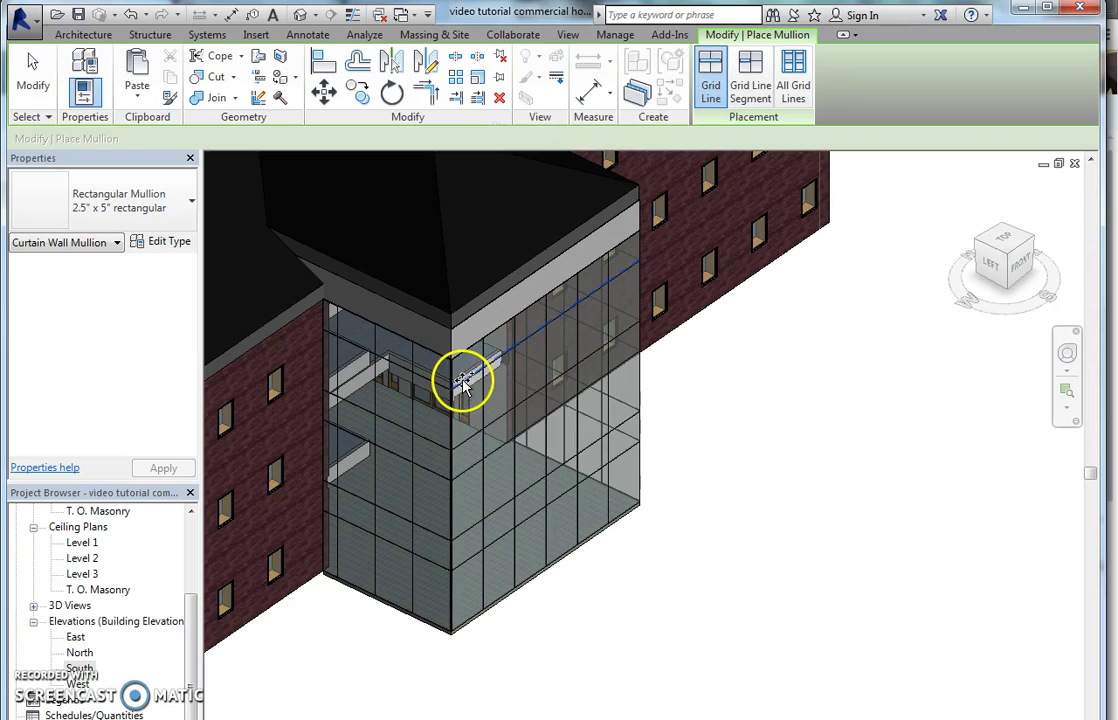
{"action": "left_click", "coordinate": [466, 440]}
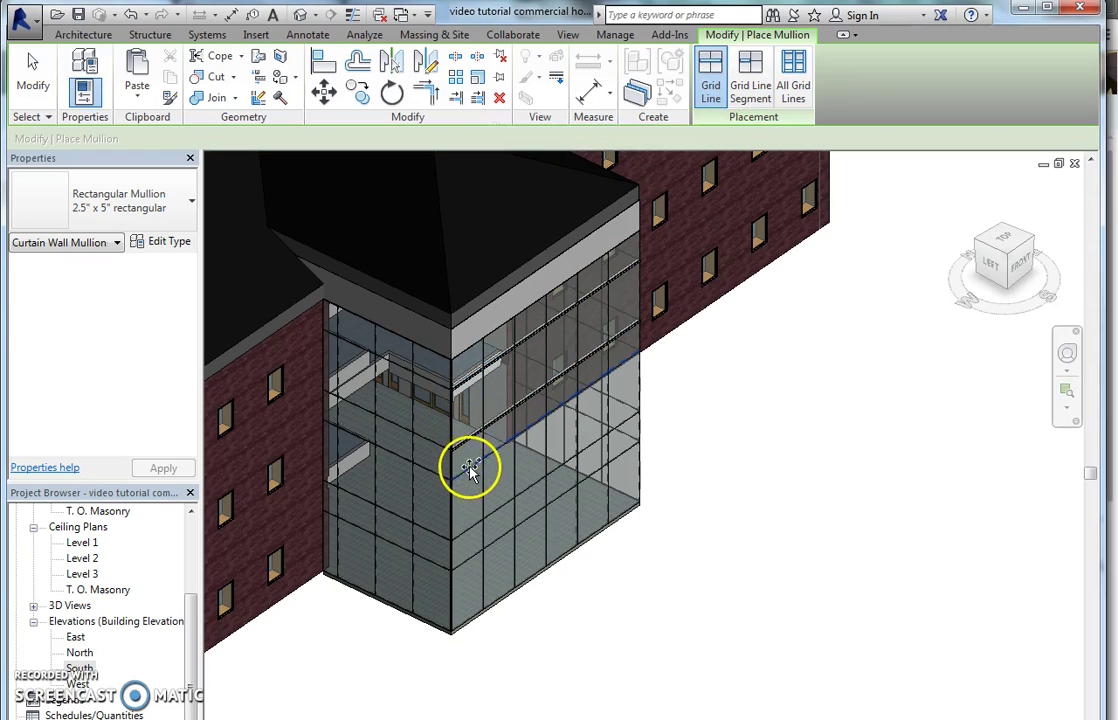
{"action": "left_click", "coordinate": [470, 470]}
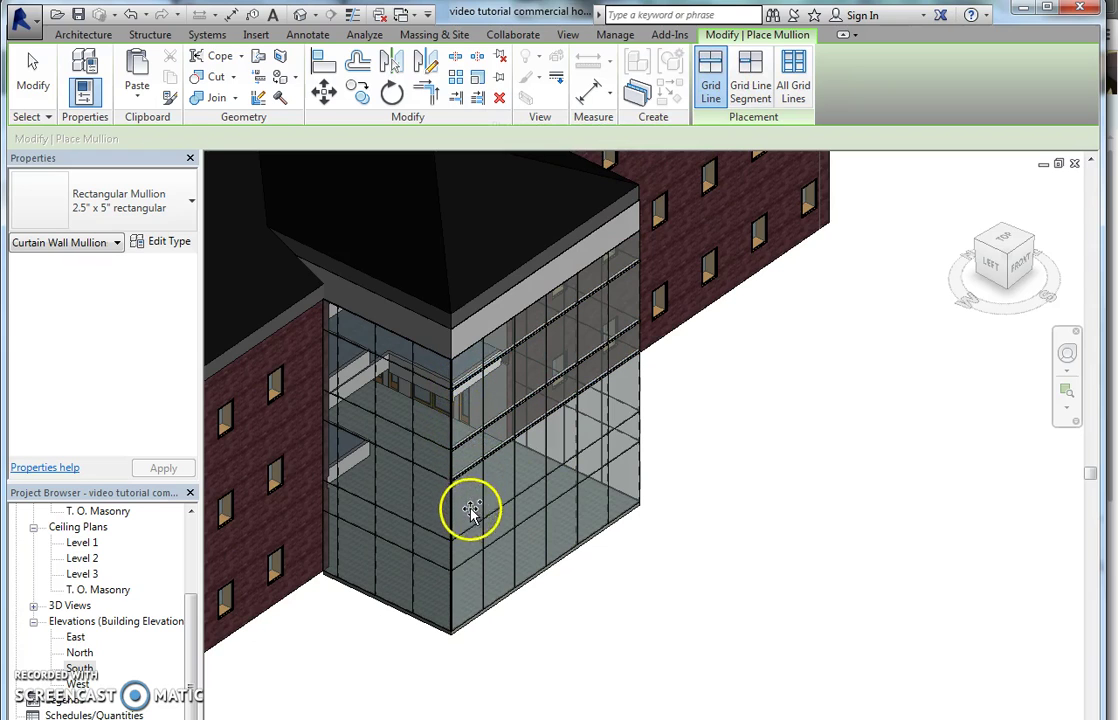
{"action": "left_click", "coordinate": [475, 560]}
{"action": "left_click", "coordinate": [505, 571]}
{"action": "left_click", "coordinate": [537, 557]}
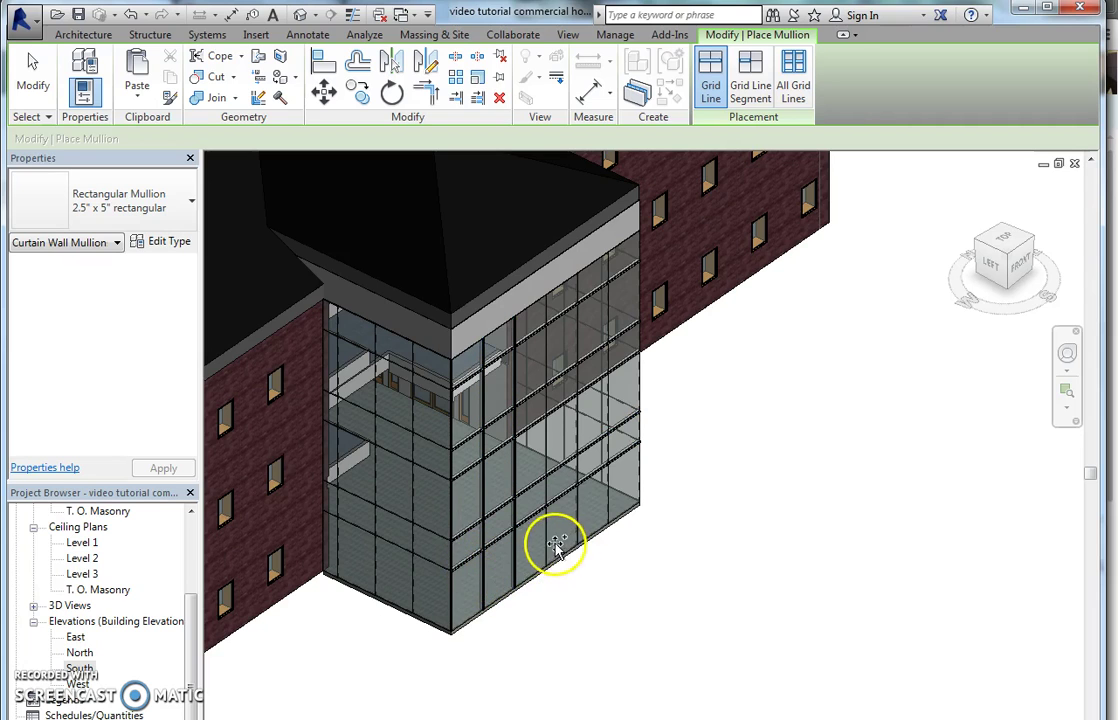
{"action": "left_click", "coordinate": [548, 541]}
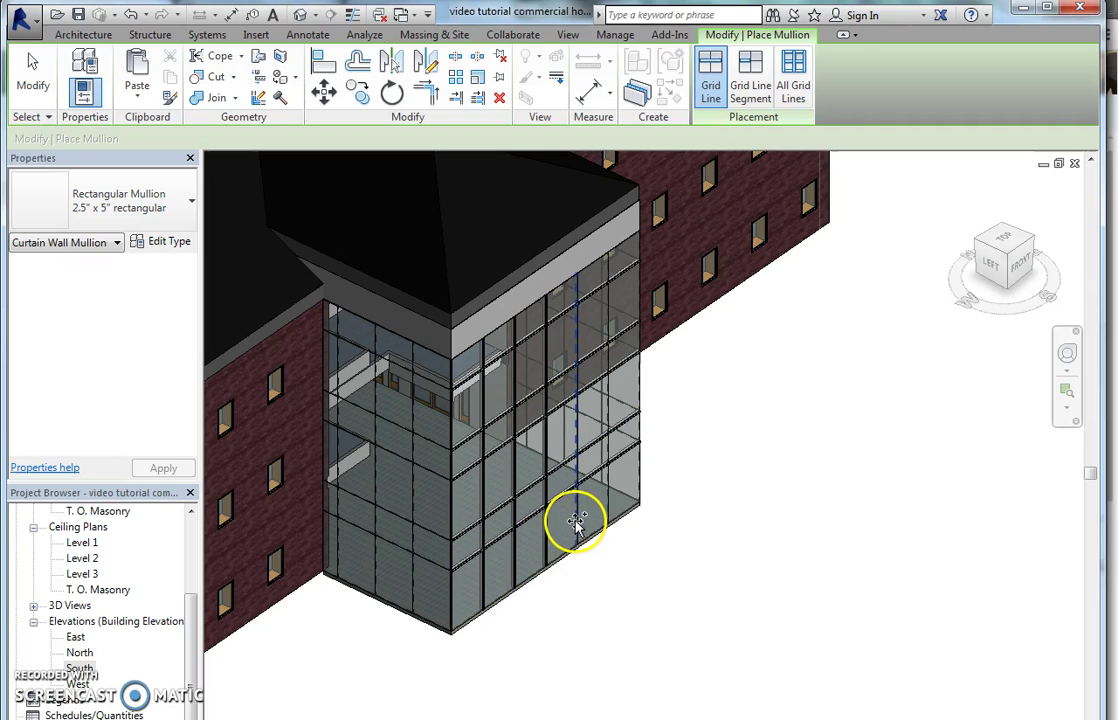
{"action": "left_click", "coordinate": [575, 523]}
{"action": "left_click", "coordinate": [610, 495]}
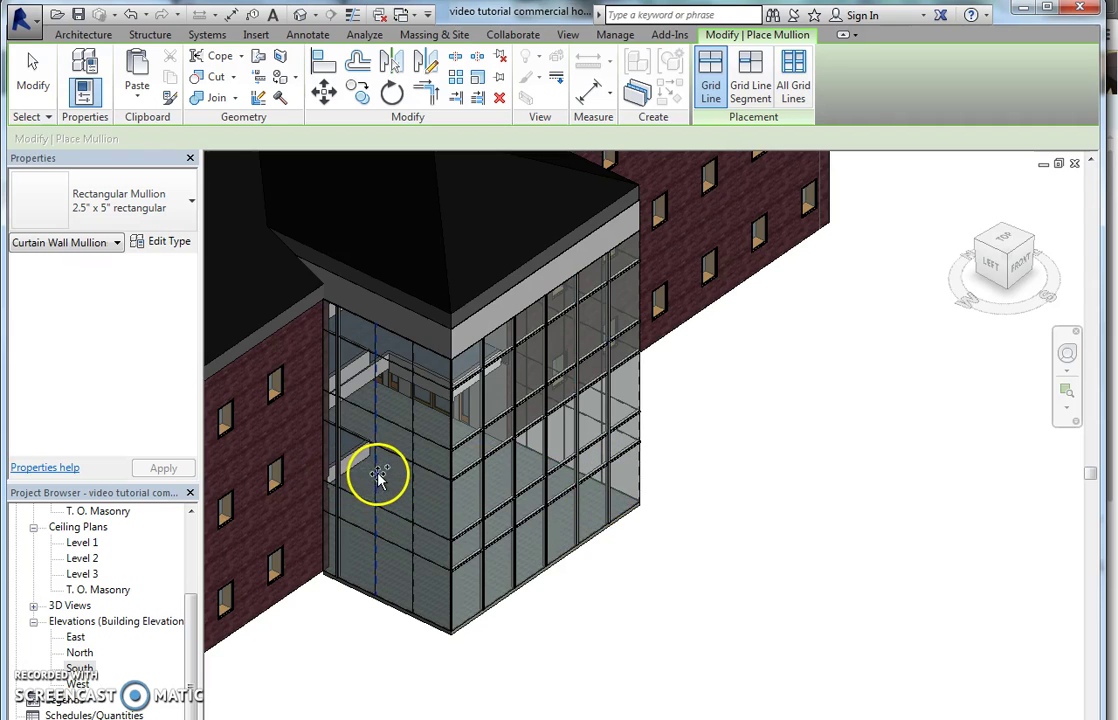
Step: Place 2.5" x 5" rectangular mullions along the vertical and horizontal grid lines of the entrance's left side wall
{"action": "left_click", "coordinate": [378, 479]}
{"action": "left_click", "coordinate": [413, 479]}
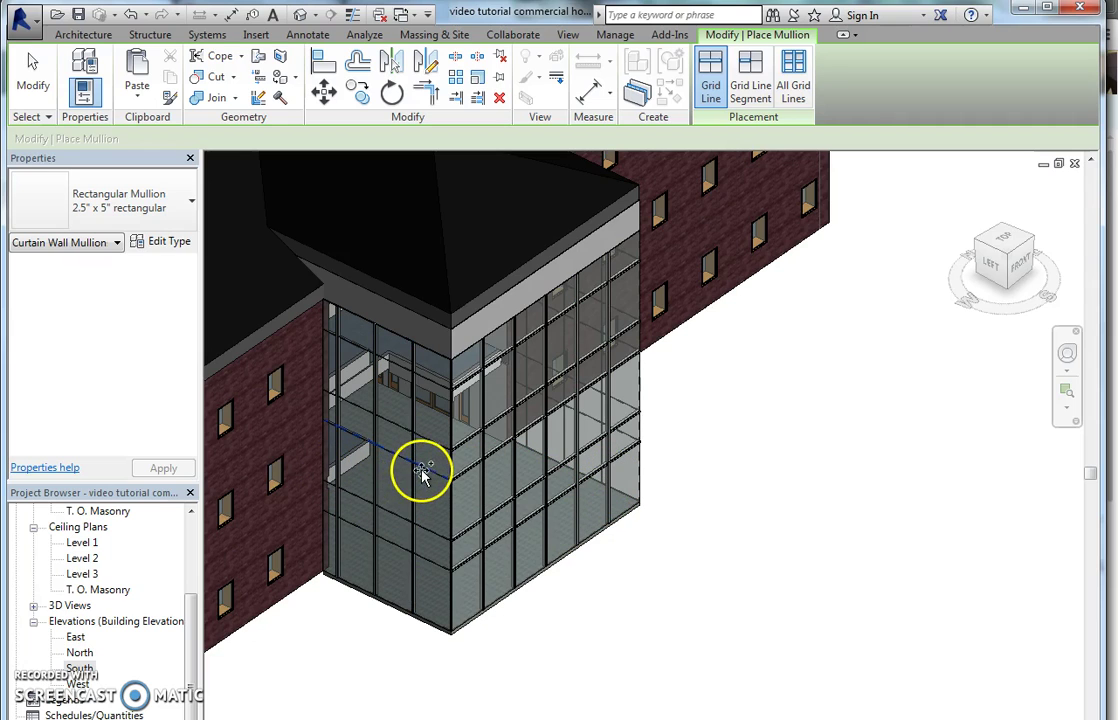
{"action": "left_click", "coordinate": [427, 443]}
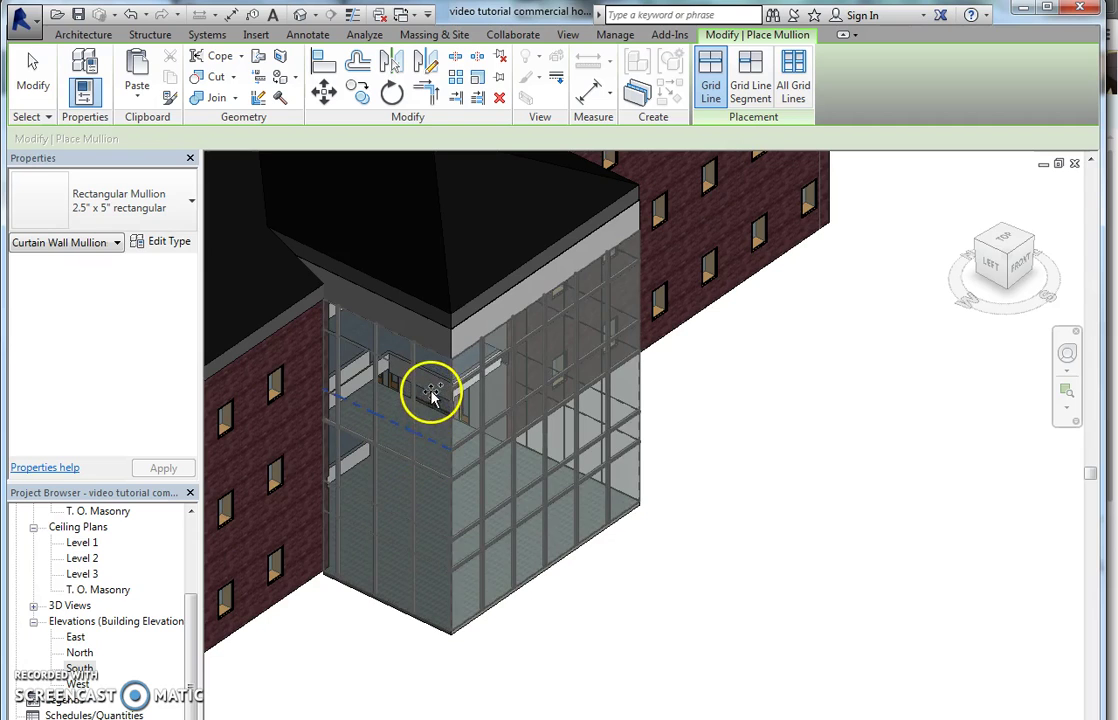
{"action": "left_click", "coordinate": [432, 397]}
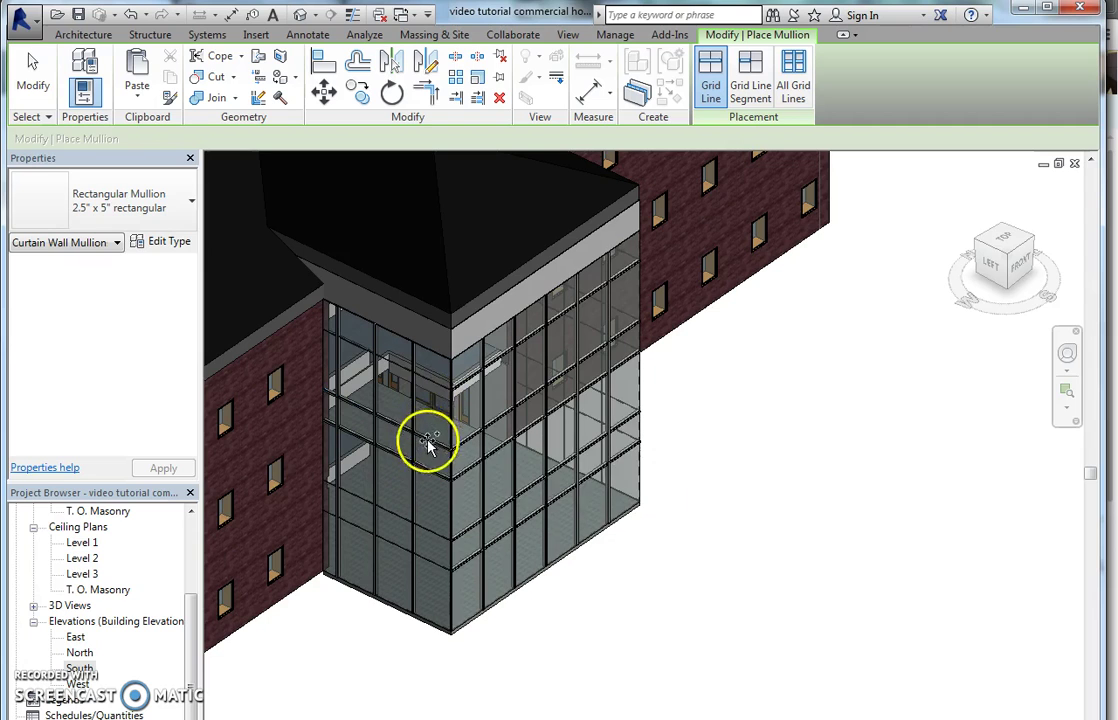
{"action": "left_click", "coordinate": [432, 532]}
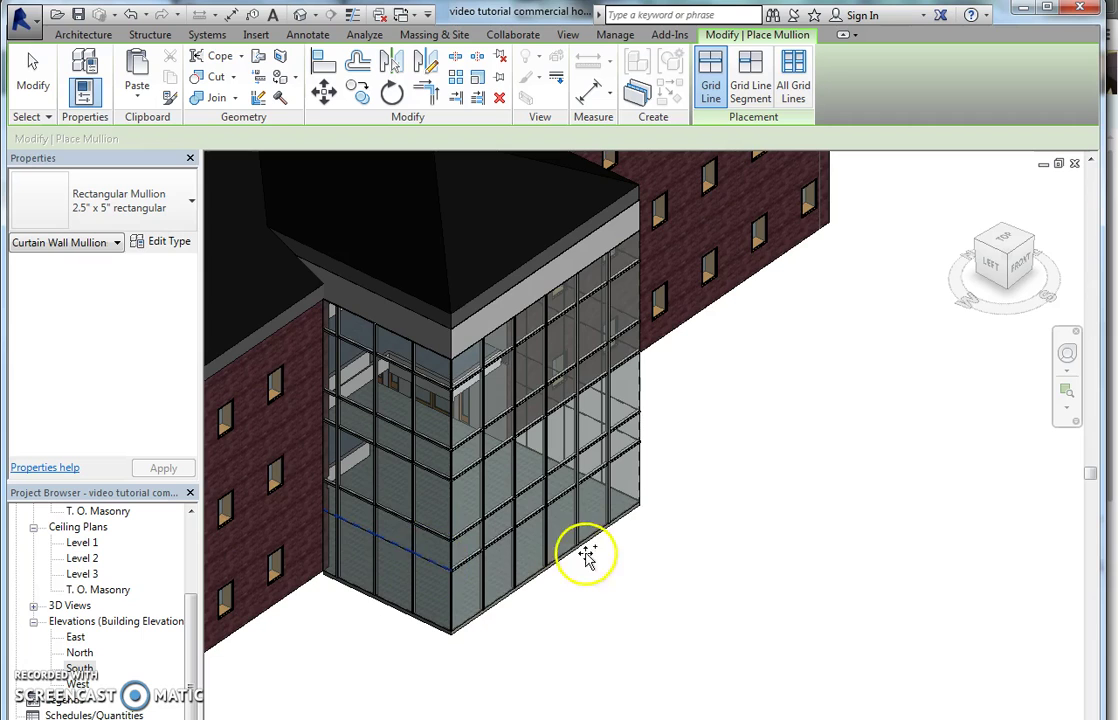
Step: Place 2.5" x 5" rectangular mullions along the horizontal grid lines of the entrance's right side wall
{"action": "middle_click_drag", "start_coordinate": [709, 554], "coordinate": [462, 526], "text": "shift"}
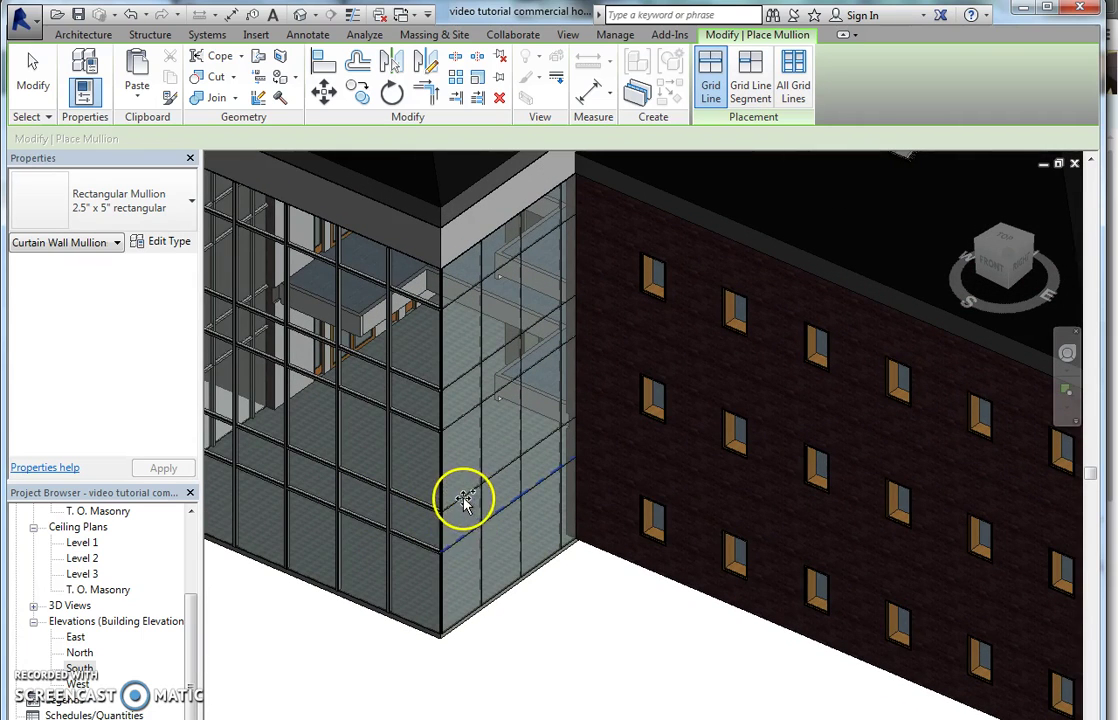
{"action": "left_click", "coordinate": [464, 498]}
{"action": "left_click", "coordinate": [461, 422]}
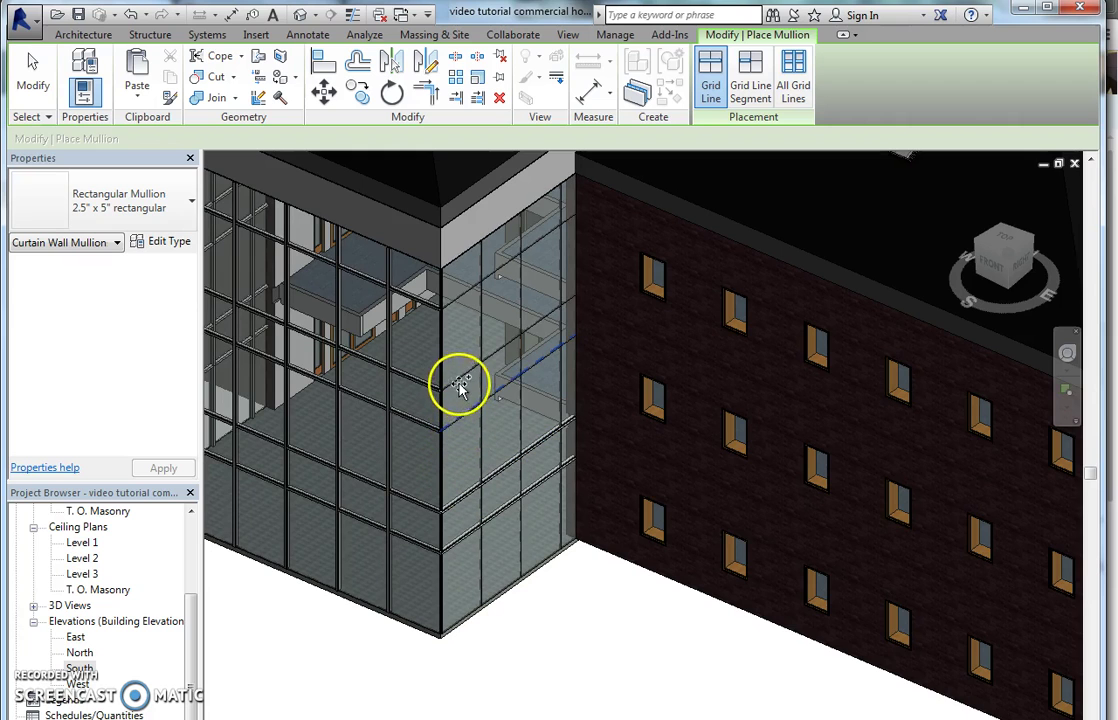
{"action": "scroll", "coordinate": [457, 524], "scroll_direction": "down", "scroll_amount": 4}
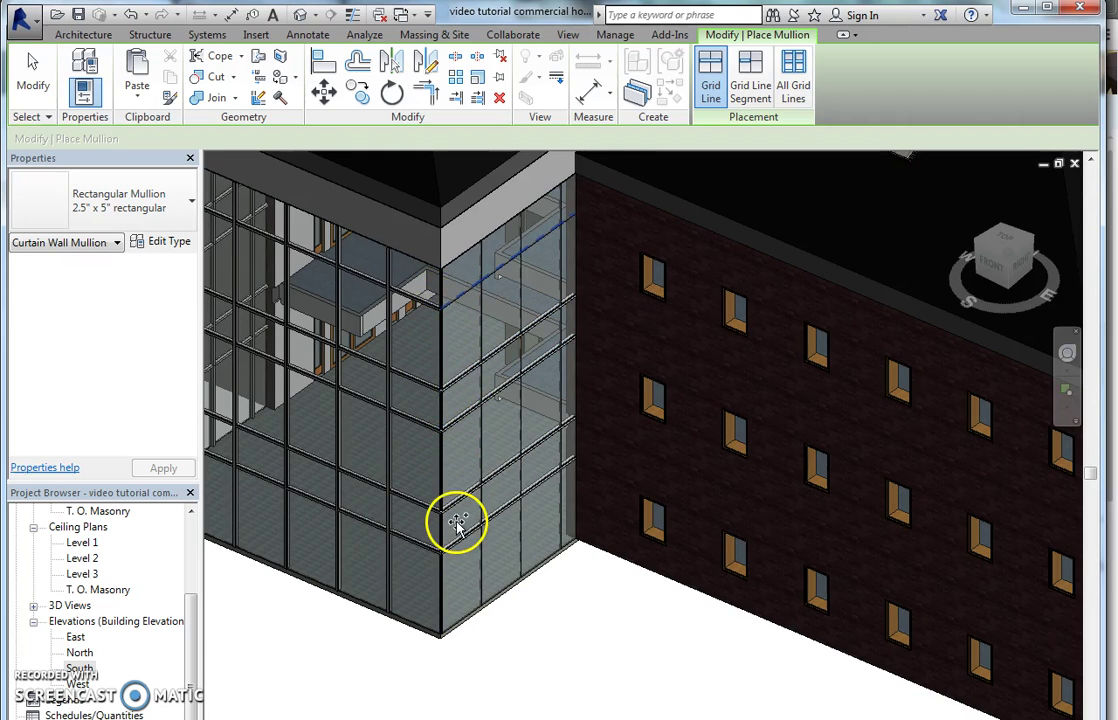
{"action": "scroll", "coordinate": [519, 517], "scroll_direction": "up", "scroll_amount": 2}
{"action": "key", "text": "Escape"}
{"action": "key", "text": "Escape"}
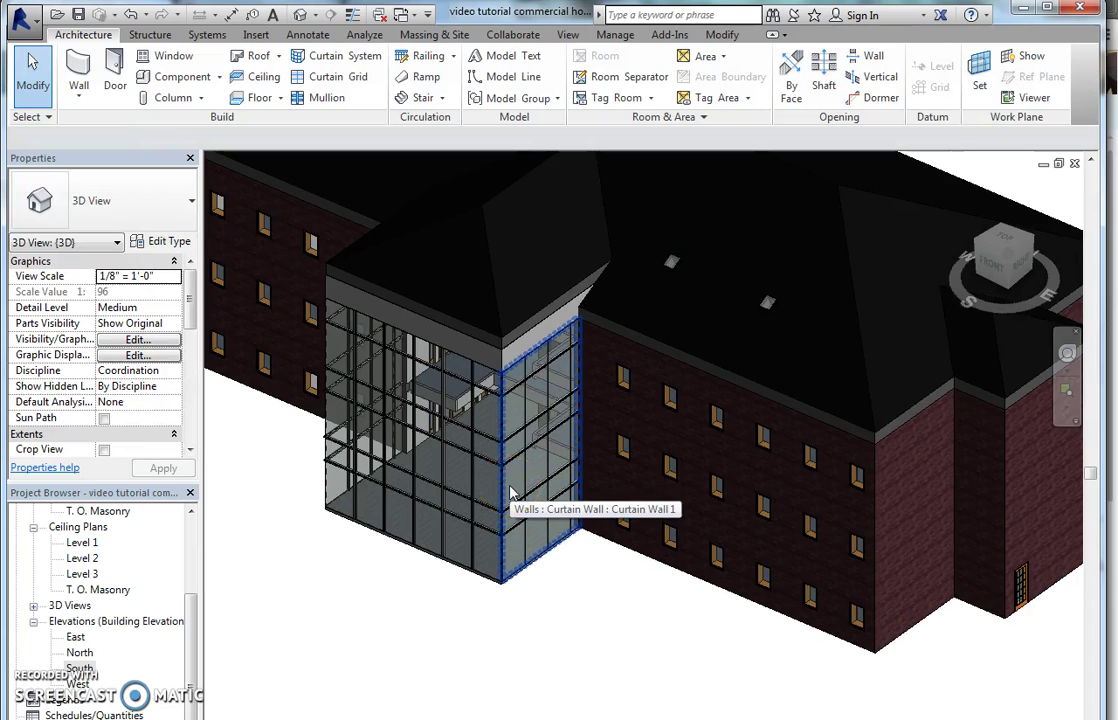
{"action": "left_click", "coordinate": [484, 496]}
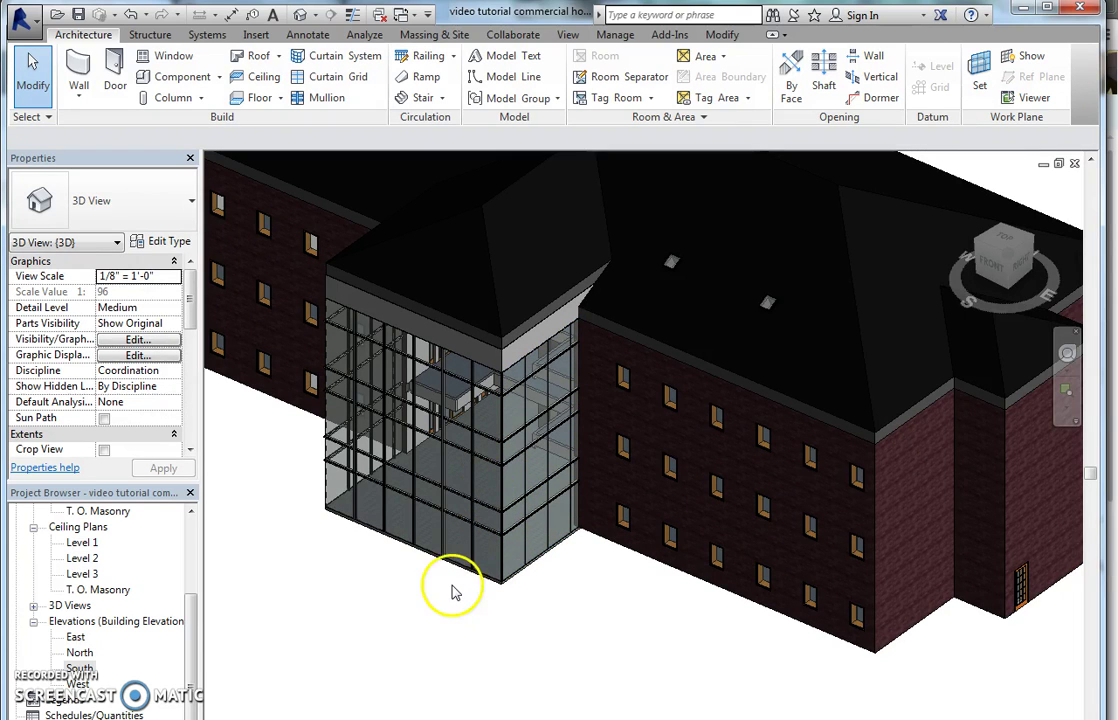
Step: Load the Door-Curtain-Wall-Single-Glass family from the Doors folder of the US Imperial library
{"action": "scroll", "coordinate": [374, 571], "scroll_direction": "up", "scroll_amount": 4}
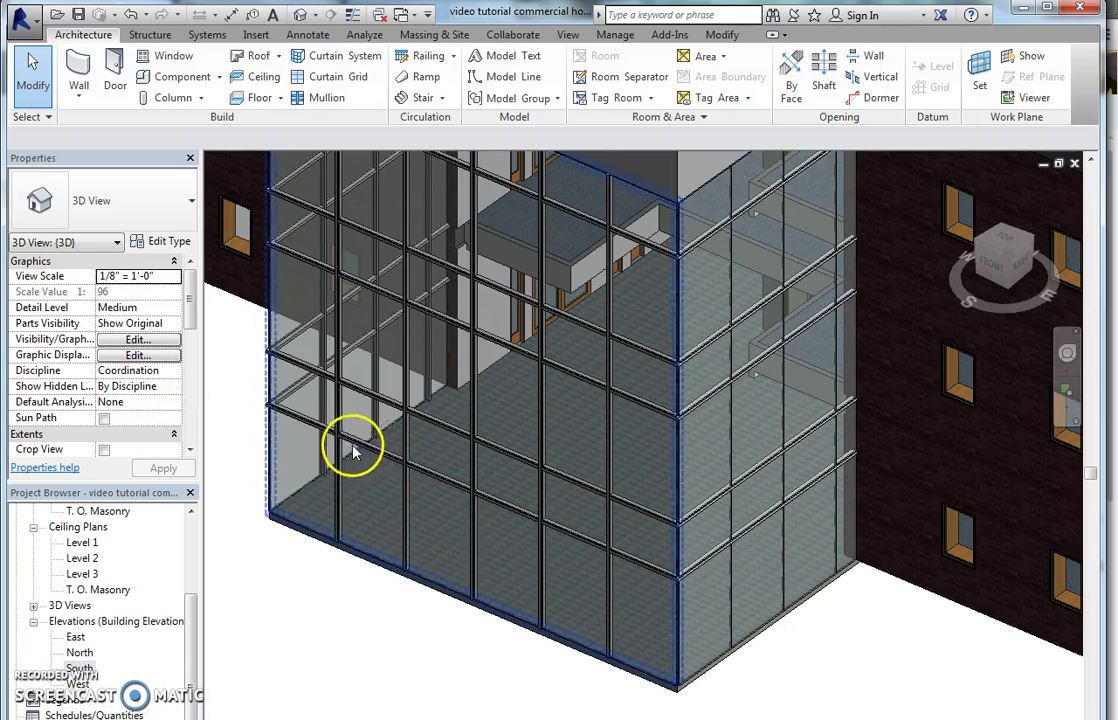
{"action": "left_click", "coordinate": [116, 78]}
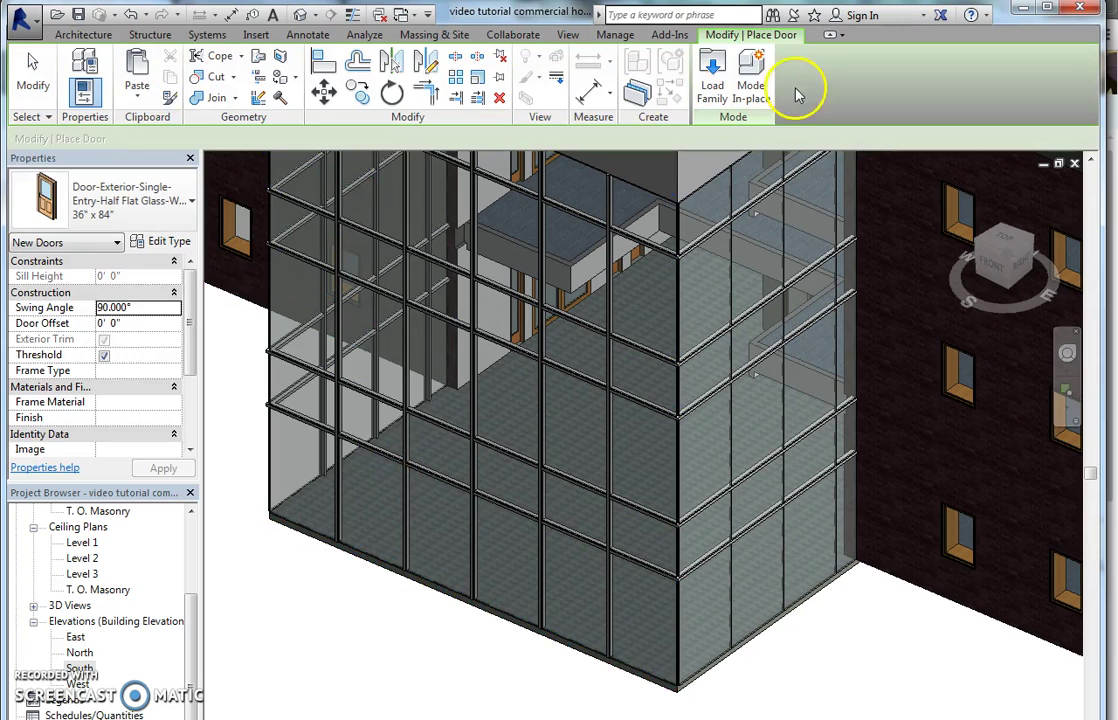
{"action": "left_click", "coordinate": [728, 88]}
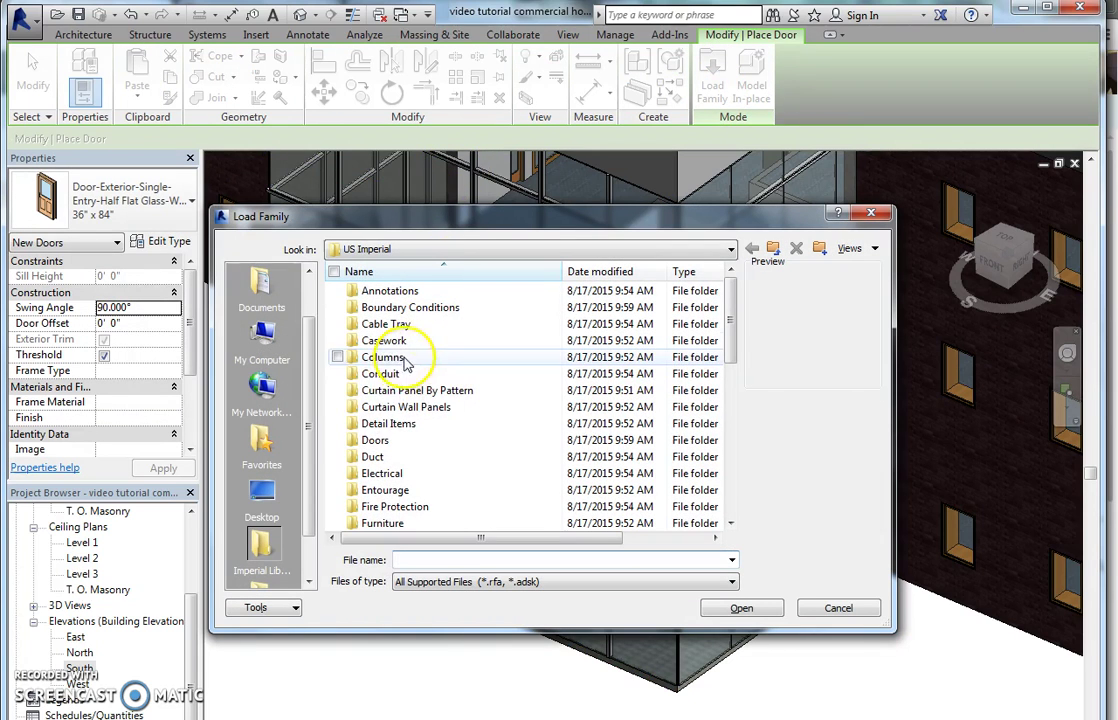
{"action": "double_click", "coordinate": [404, 440]}
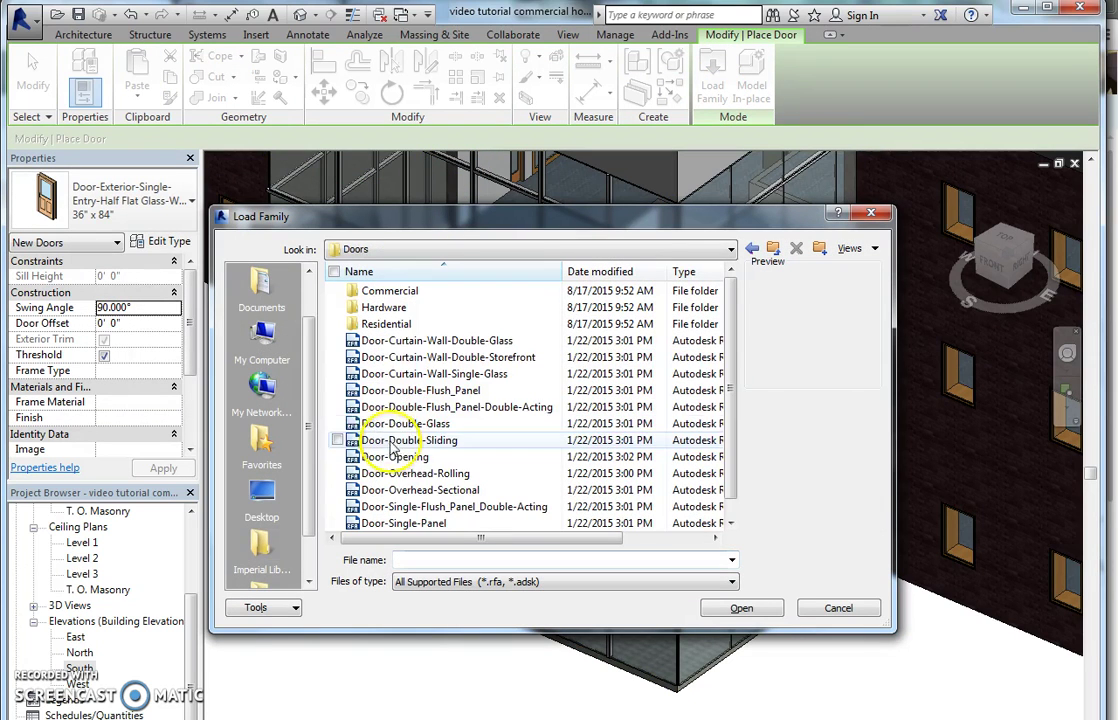
{"action": "left_click", "coordinate": [410, 376]}
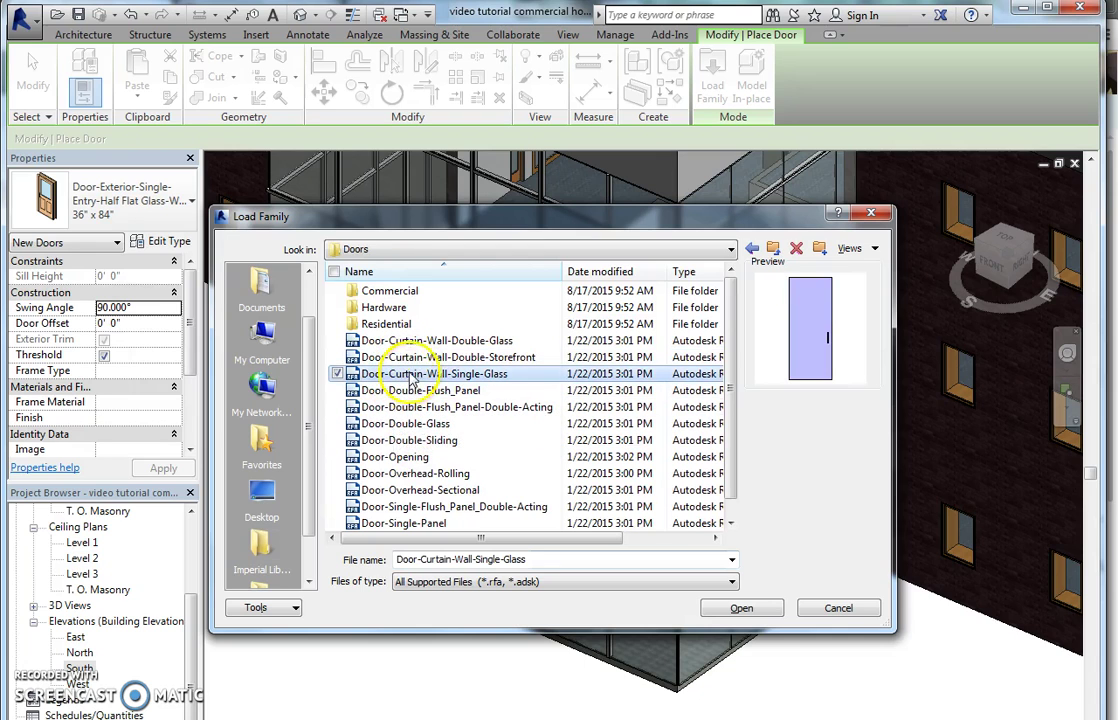
{"action": "left_click", "coordinate": [755, 612]}
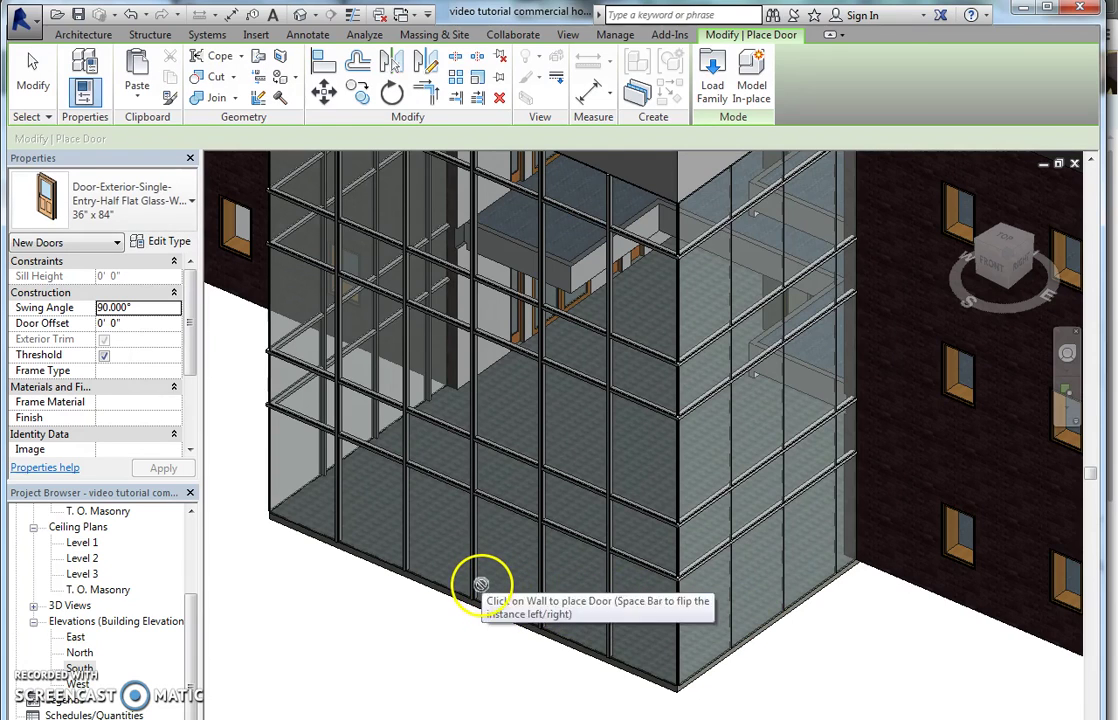
{"action": "key", "text": "Escape"}
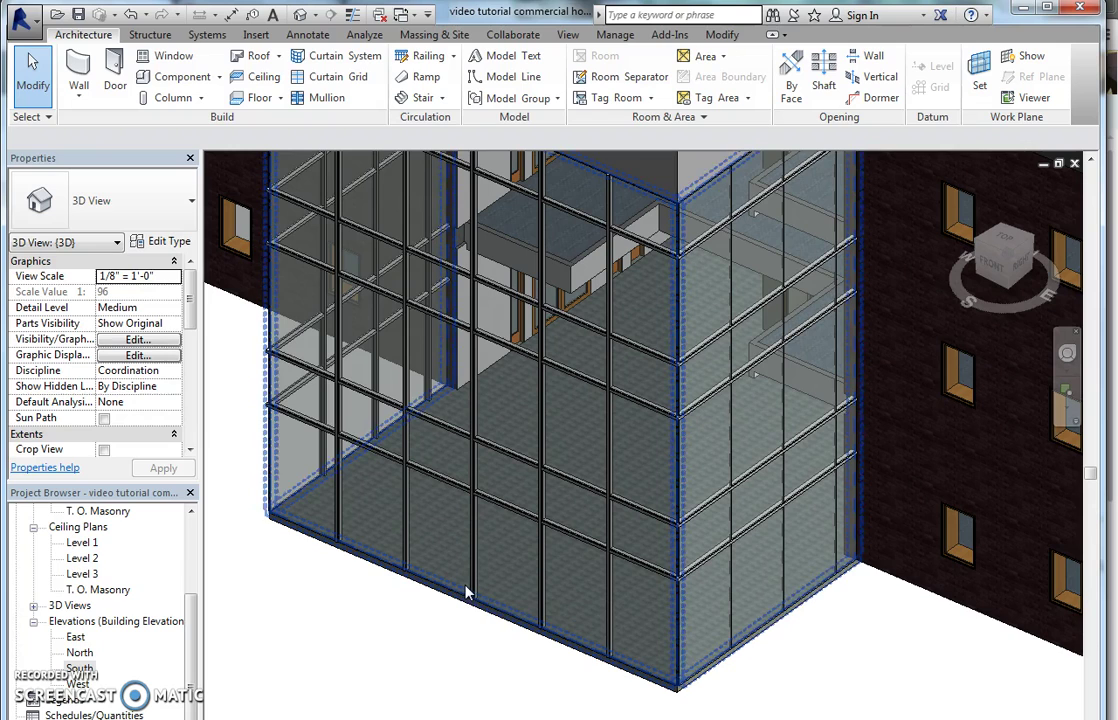
Step: Change the bottom glazed panel in the front wall's third bay from the left to the Door-Curtain-Wall-Single-Glass type
{"action": "key", "text": "Tab"}
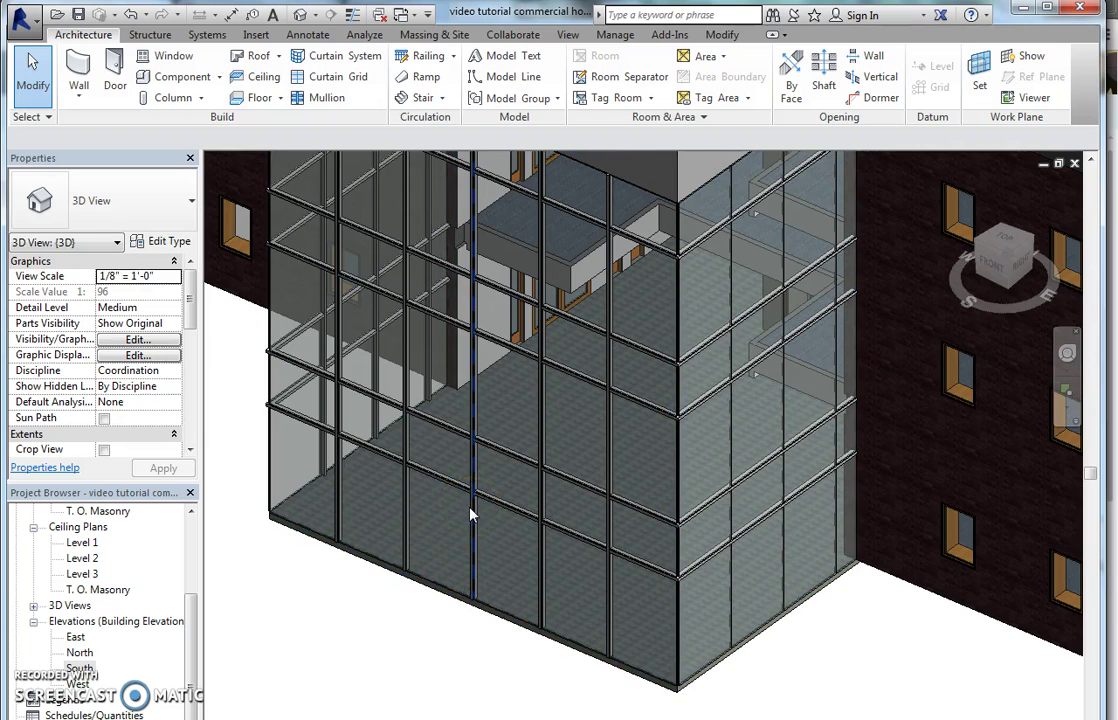
{"action": "key", "text": "Tab"}
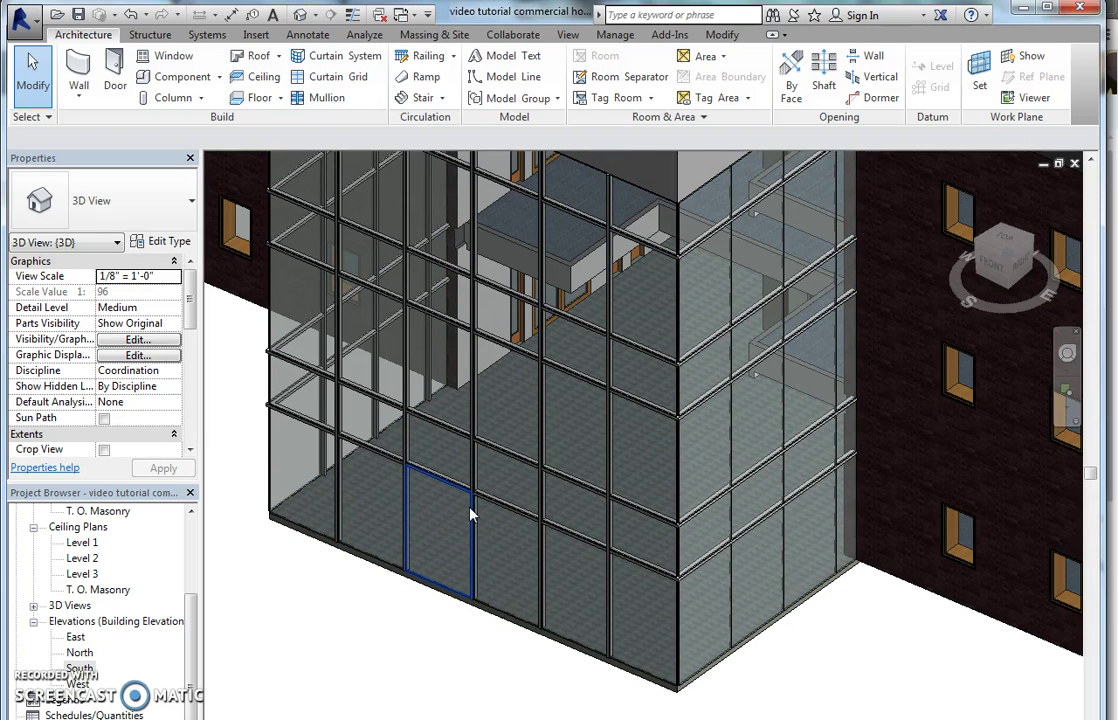
{"action": "left_click", "coordinate": [470, 514]}
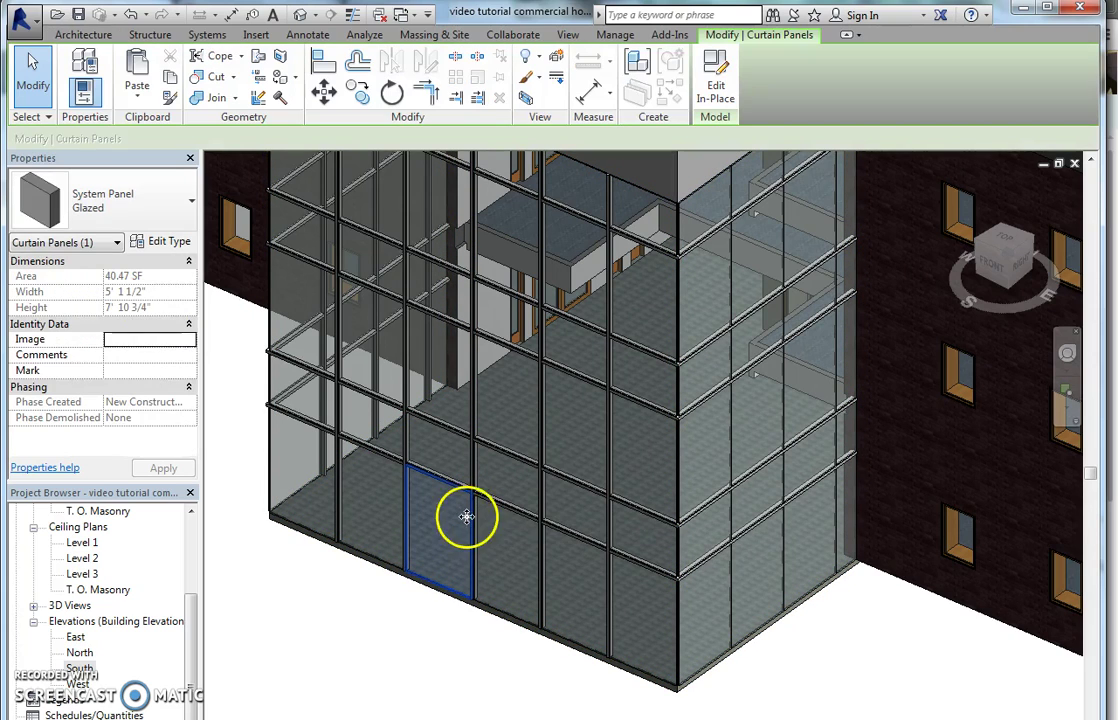
{"action": "left_click", "coordinate": [120, 228]}
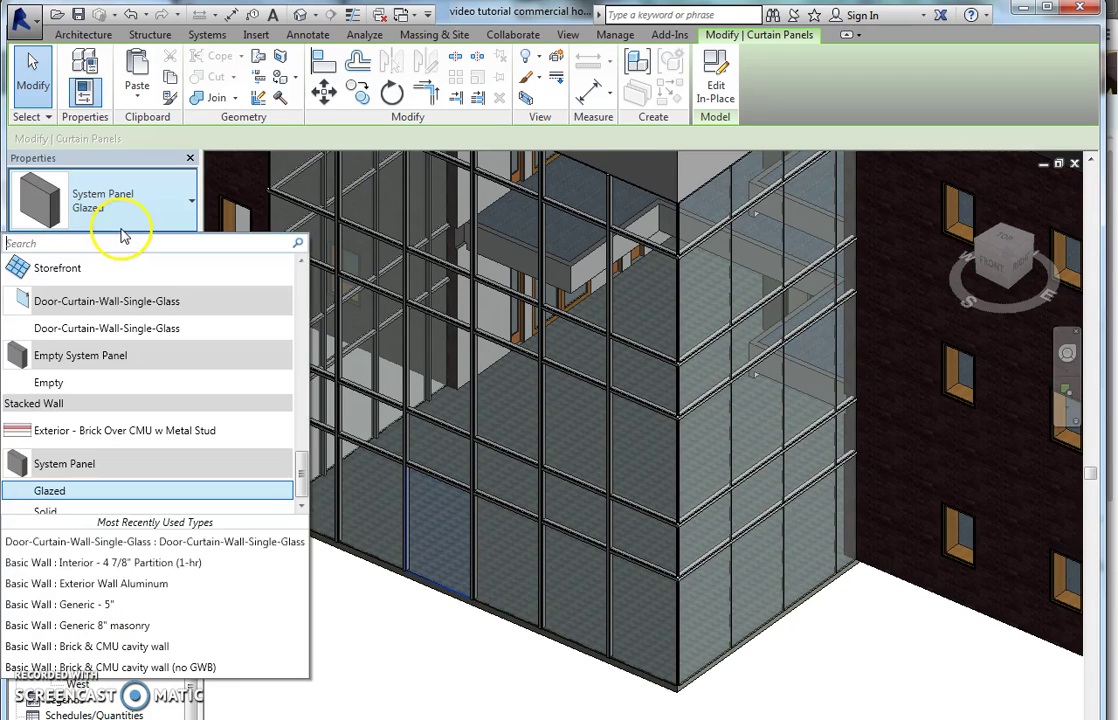
{"action": "left_click", "coordinate": [137, 330]}
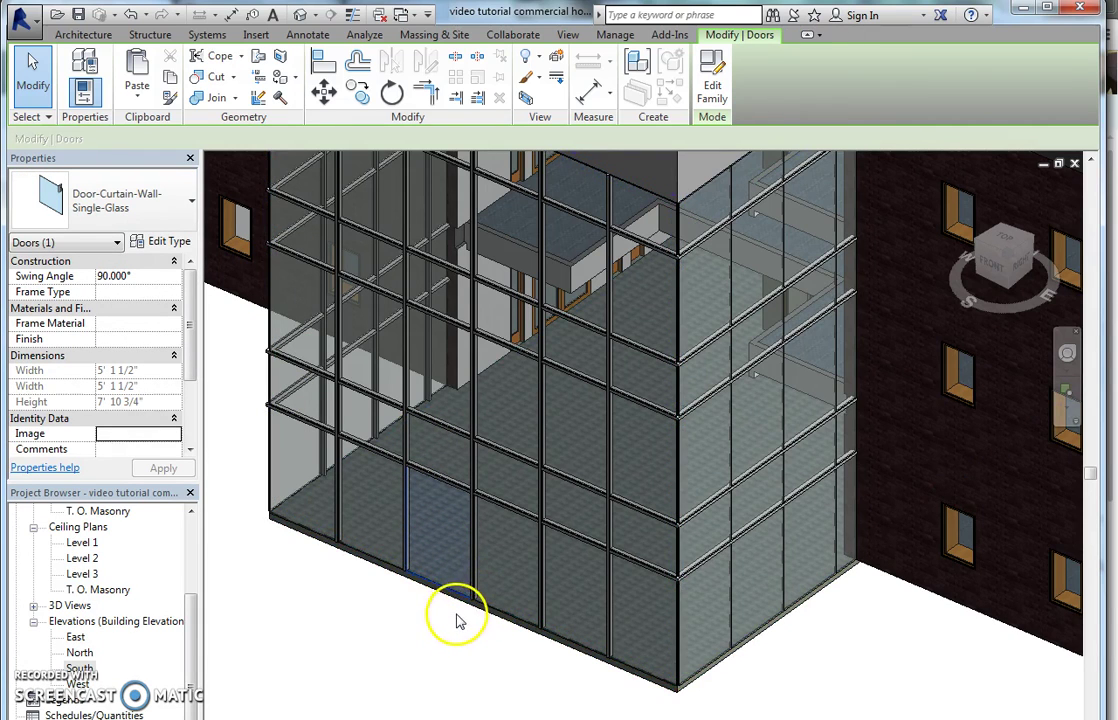
{"action": "left_click", "coordinate": [430, 616]}
Step: Open the Level 1 floor plan and examine the curtain-wall door's swing at the entrance's front wall
{"action": "left_click_drag", "start_coordinate": [187, 616], "coordinate": [190, 520]}
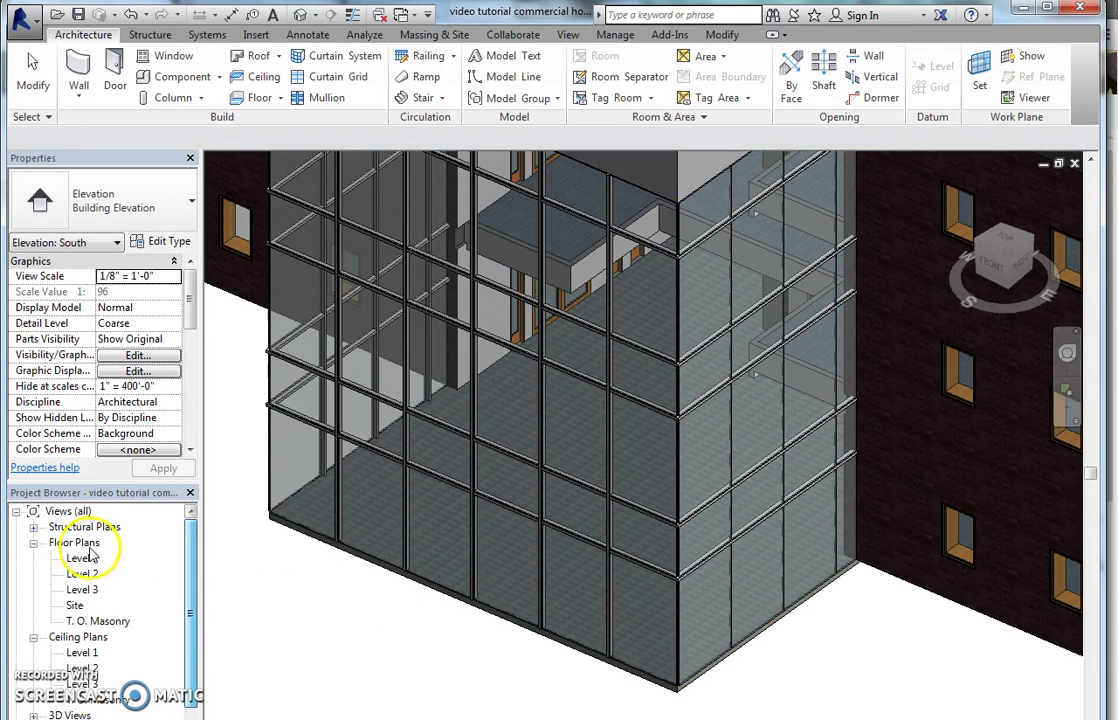
{"action": "double_click", "coordinate": [84, 559]}
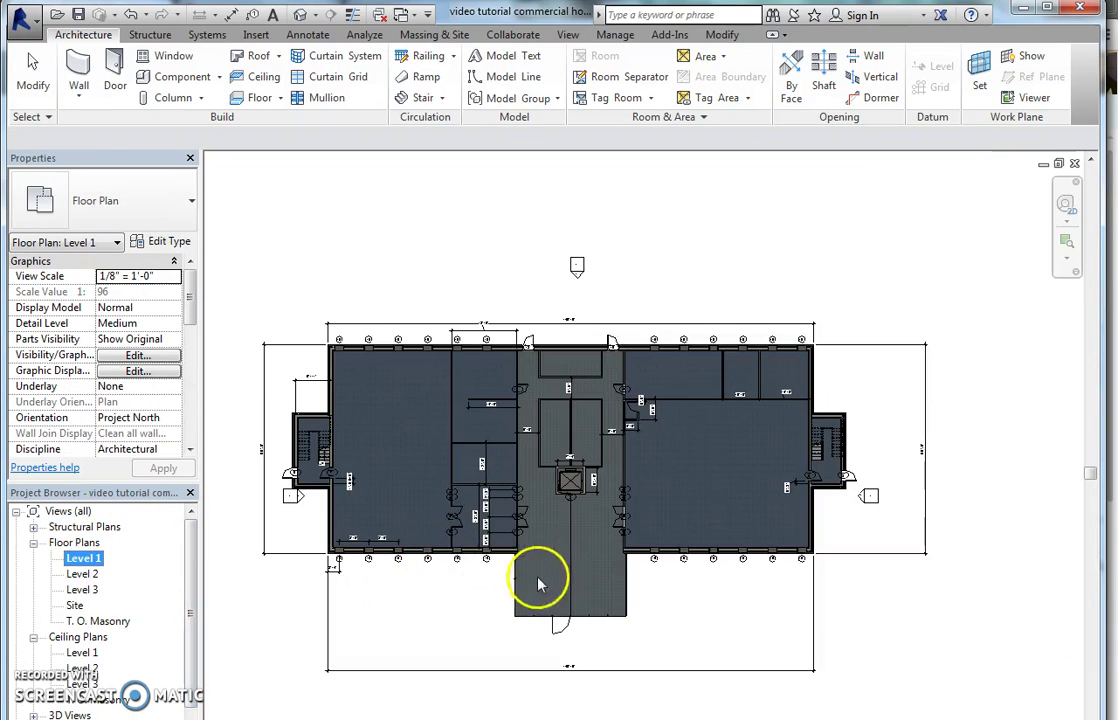
{"action": "scroll", "coordinate": [555, 660], "scroll_direction": "up", "scroll_amount": 5}
{"action": "middle_click_drag", "start_coordinate": [580, 647], "coordinate": [556, 598]}
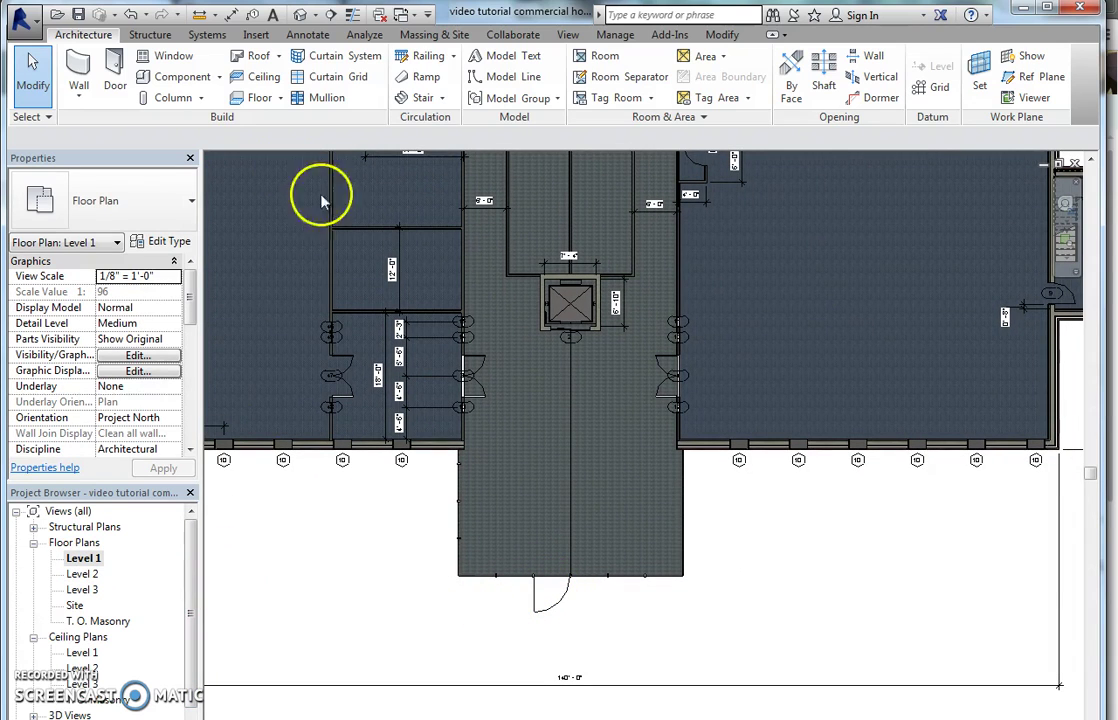
Step: In the 3D view, change the bottom glazed panel in the front wall's fourth bay from the left to Door-Curtain-Wall-Single-Glass
{"action": "left_click", "coordinate": [303, 15]}
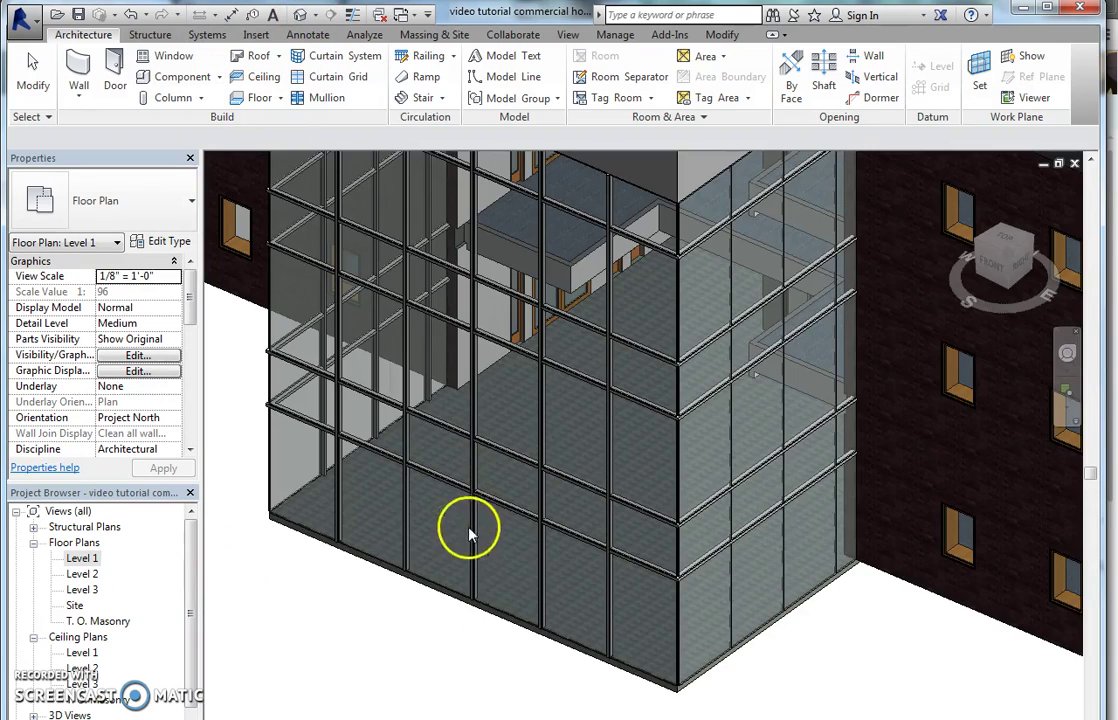
{"action": "left_click", "coordinate": [539, 589]}
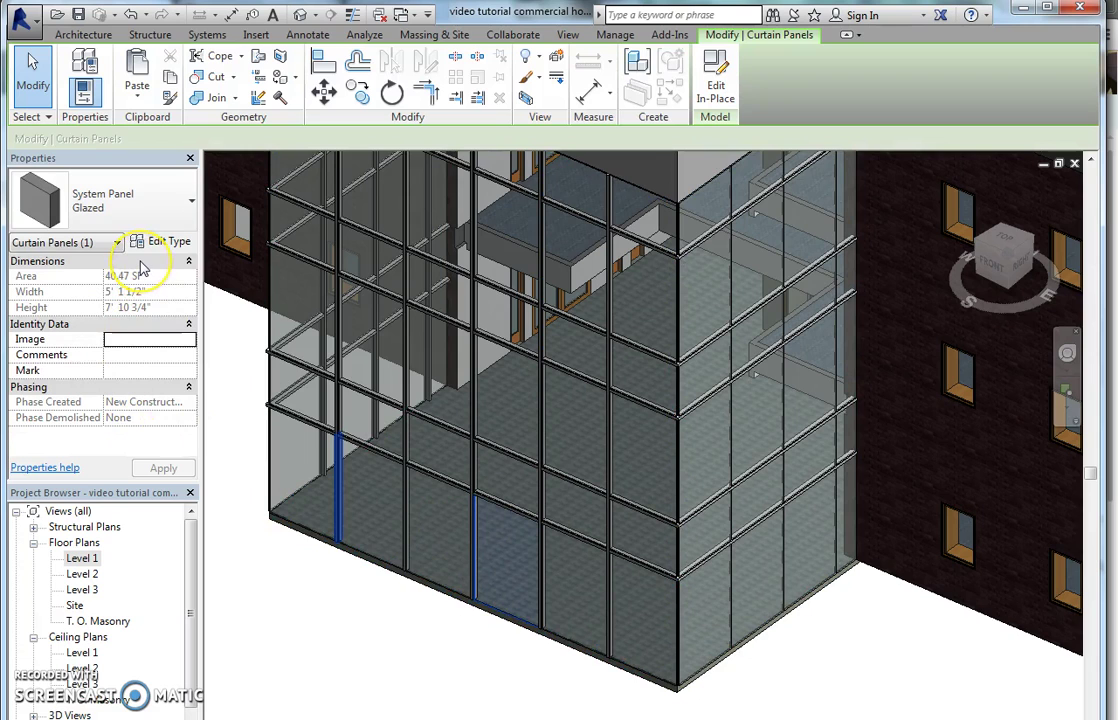
{"action": "left_click", "coordinate": [150, 212]}
{"action": "left_click", "coordinate": [107, 332]}
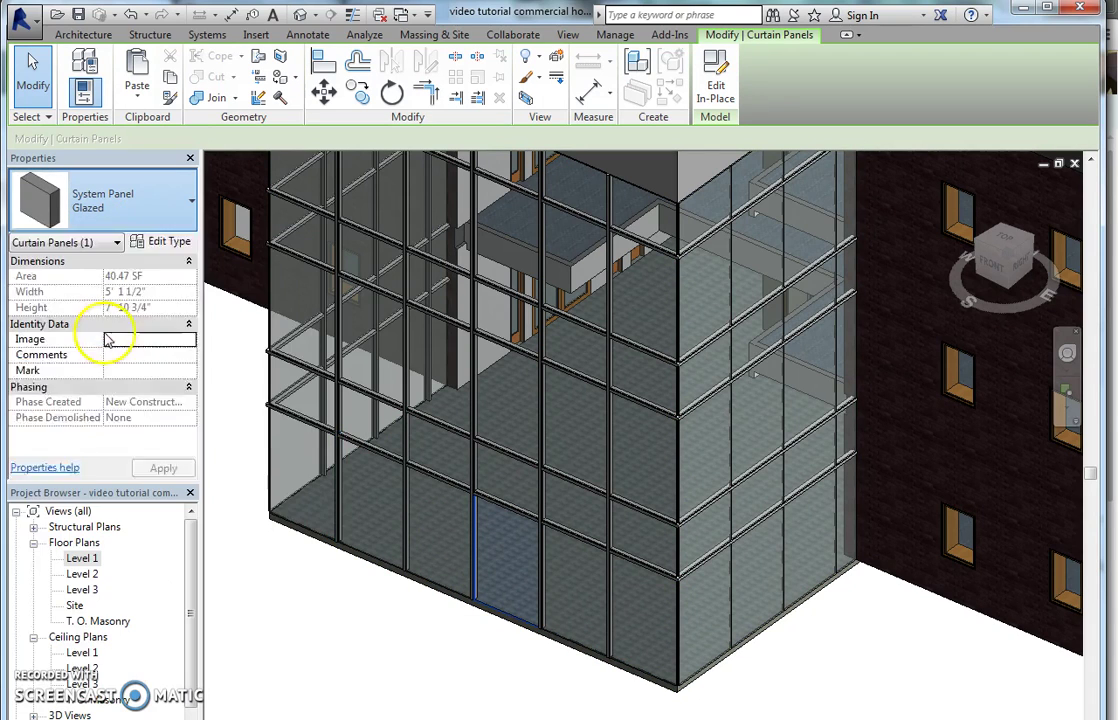
Step: Delete the bottom vertical mullion between the two adjacent glass doors in the entrance's front wall
{"action": "scroll", "coordinate": [470, 605], "scroll_direction": "up", "scroll_amount": 2}
{"action": "scroll", "coordinate": [481, 597], "scroll_direction": "up", "scroll_amount": 3}
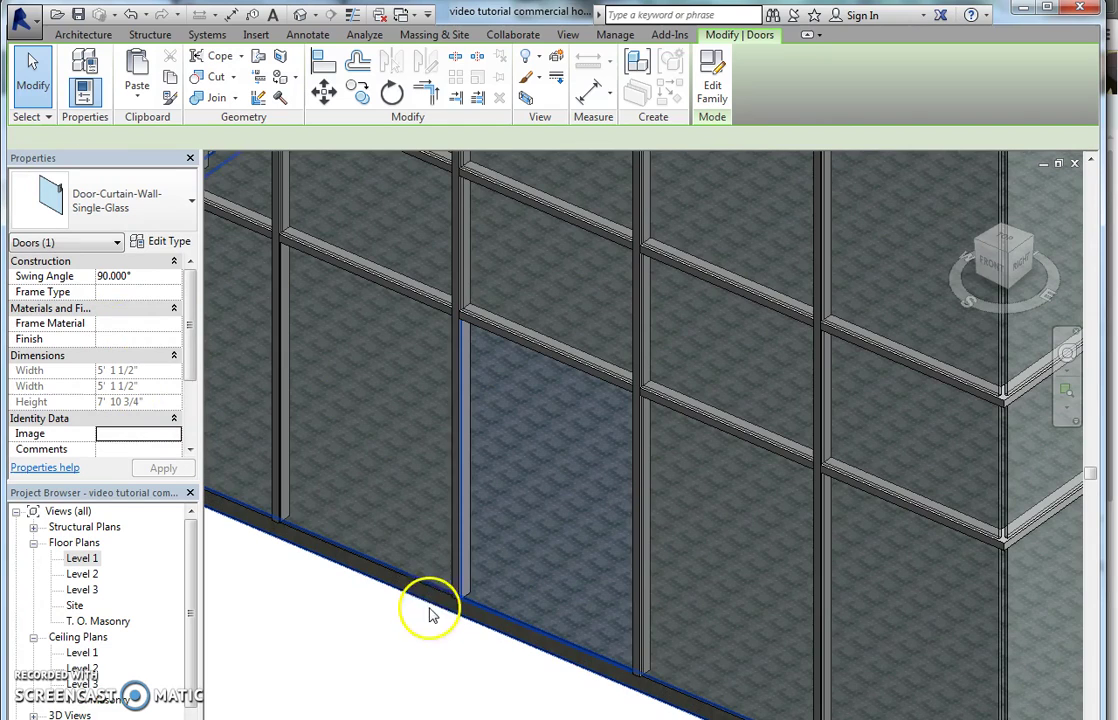
{"action": "left_click", "coordinate": [454, 530]}
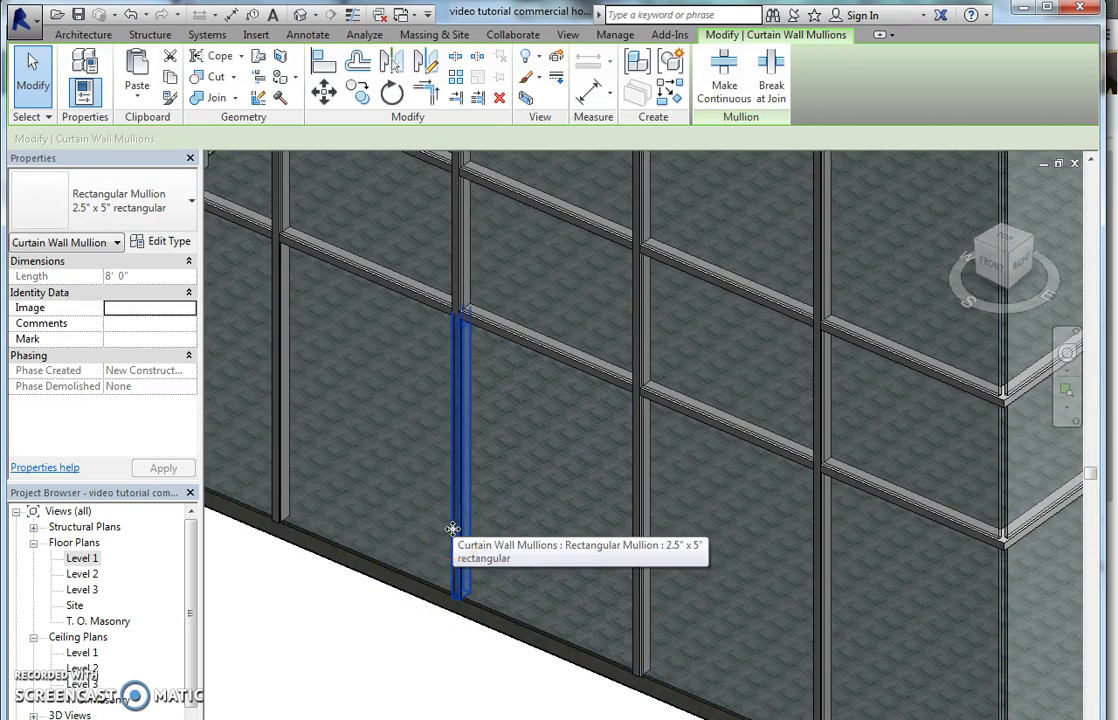
{"action": "scroll", "coordinate": [453, 529], "scroll_direction": "down", "scroll_amount": 1}
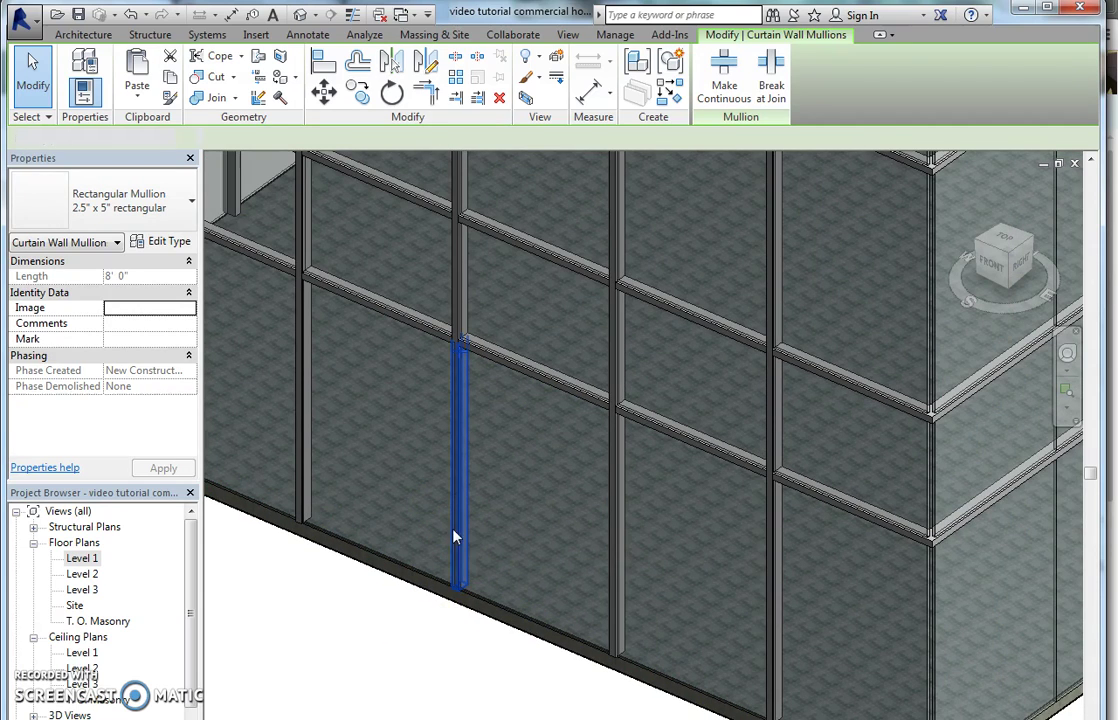
{"action": "left_click", "coordinate": [455, 602]}
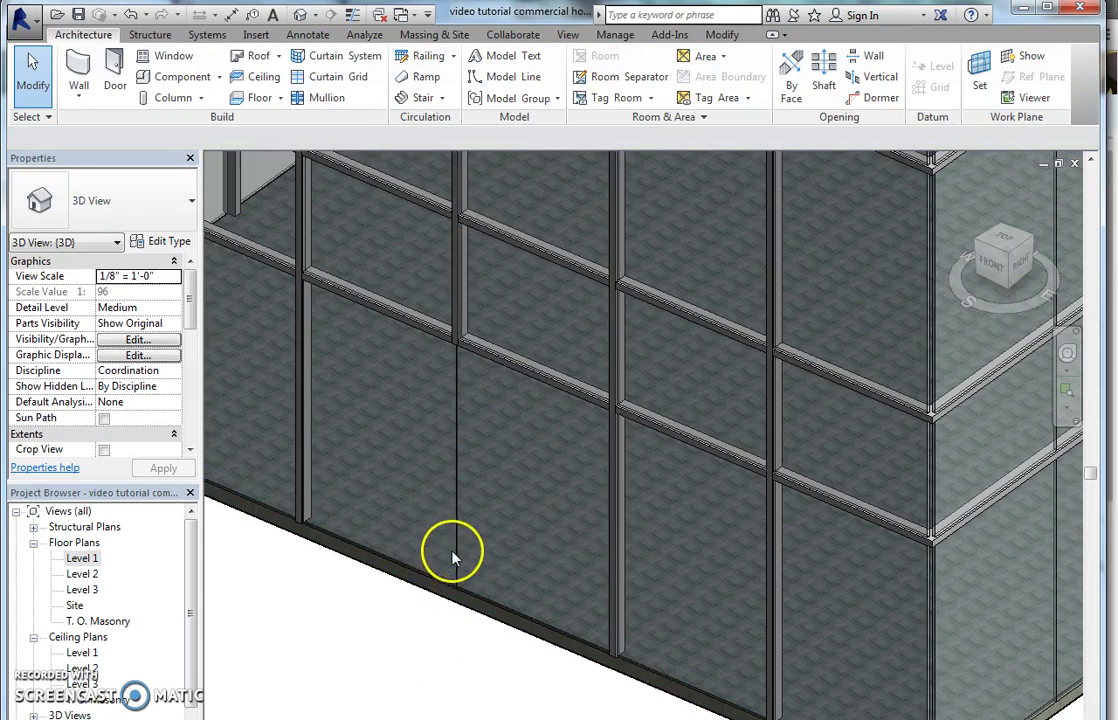
Step: Examine the paired entrance doors and the curtain-wall layout in the 3D view and the South elevation
{"action": "scroll", "coordinate": [453, 558], "scroll_direction": "down", "scroll_amount": 2}
{"action": "middle_click_drag", "start_coordinate": [444, 506], "coordinate": [432, 618], "text": "shift"}
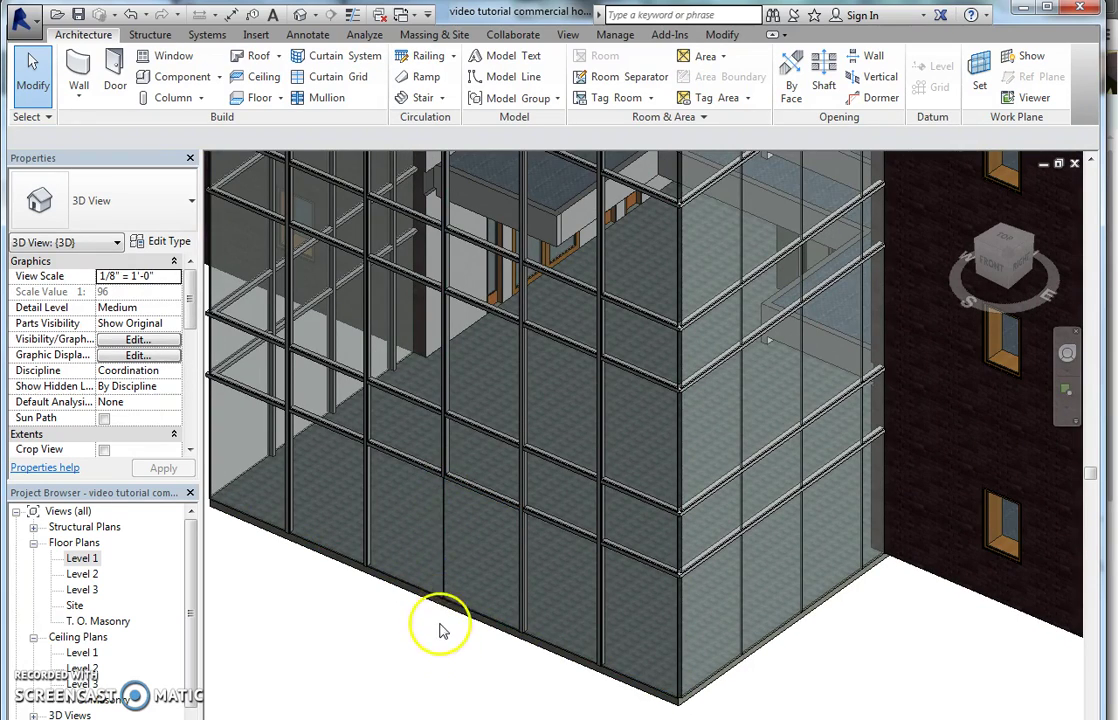
{"action": "scroll", "coordinate": [404, 675], "scroll_direction": "down", "scroll_amount": 2}
{"action": "middle_click_drag", "start_coordinate": [404, 680], "coordinate": [404, 670]}
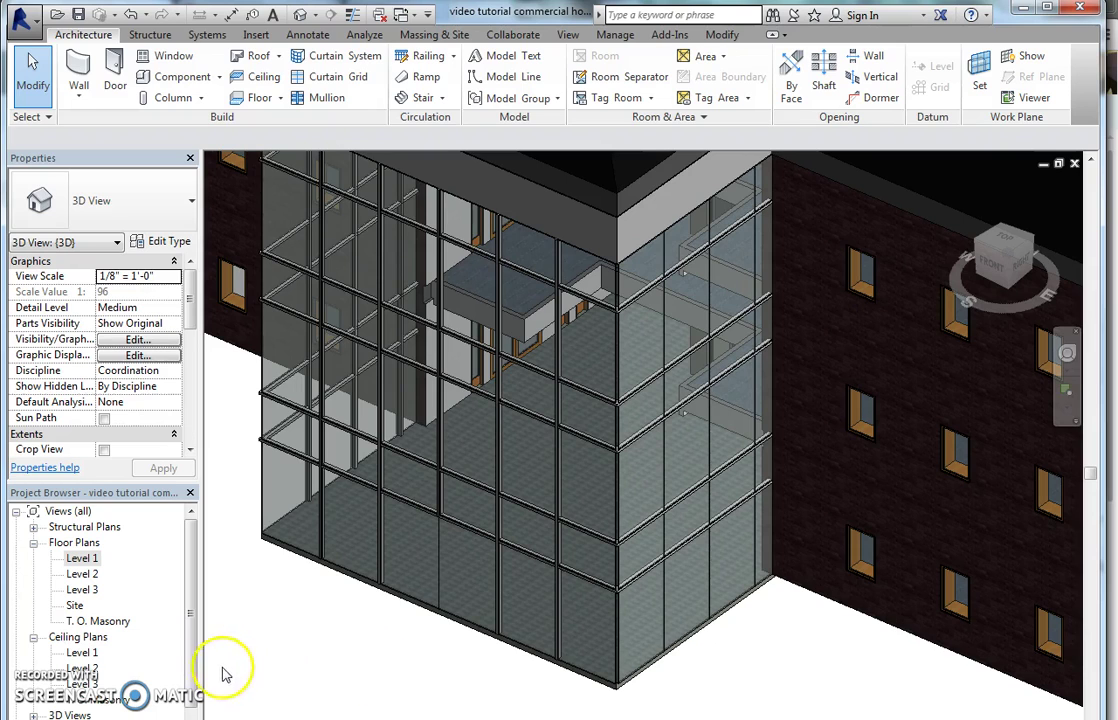
{"action": "left_click_drag", "start_coordinate": [192, 632], "coordinate": [192, 708]}
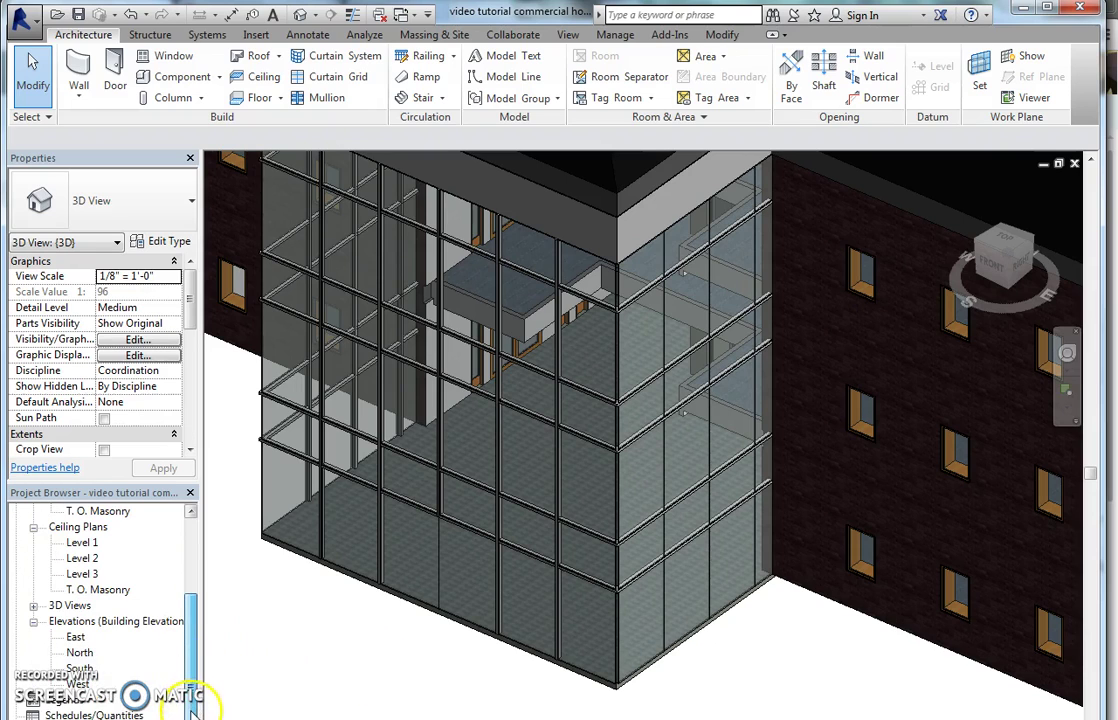
{"action": "double_click", "coordinate": [79, 668]}
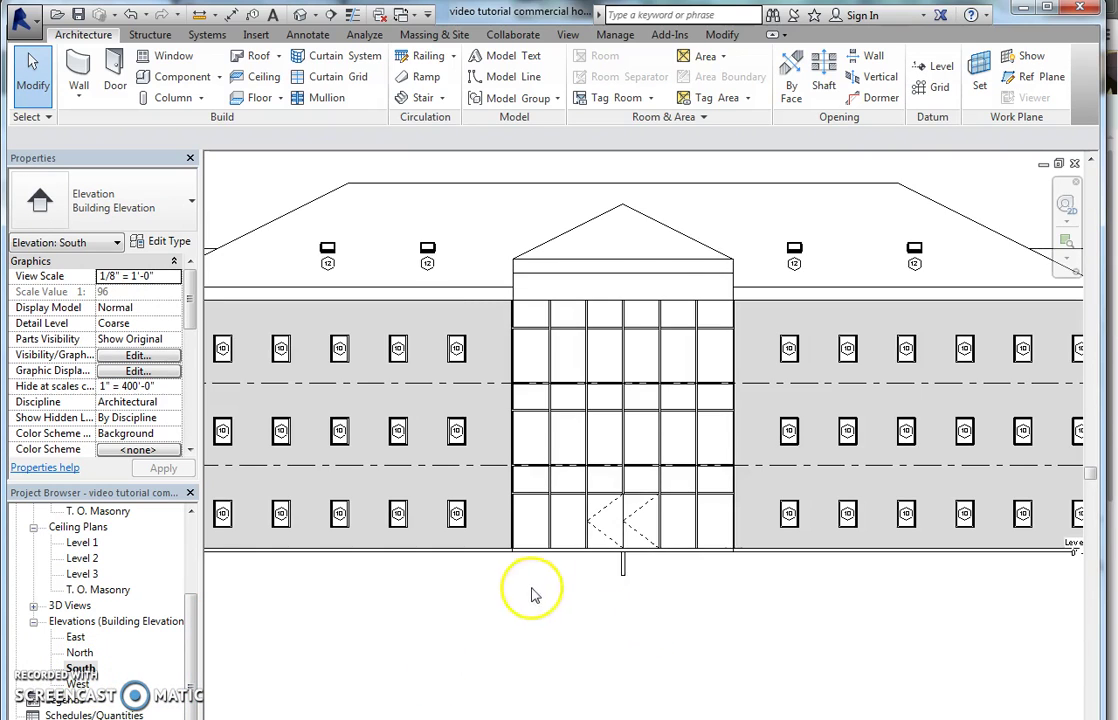
{"action": "scroll", "coordinate": [624, 591], "scroll_direction": "up", "scroll_amount": 4}
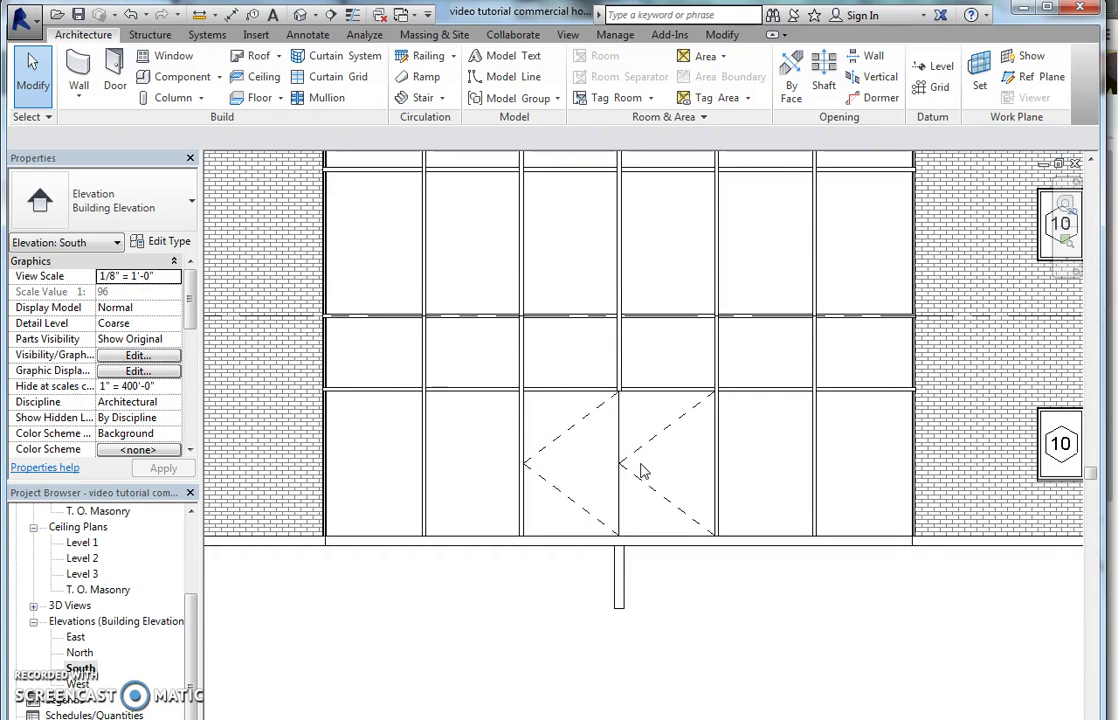
{"action": "left_click", "coordinate": [576, 446]}
{"action": "left_click", "coordinate": [206, 622]}
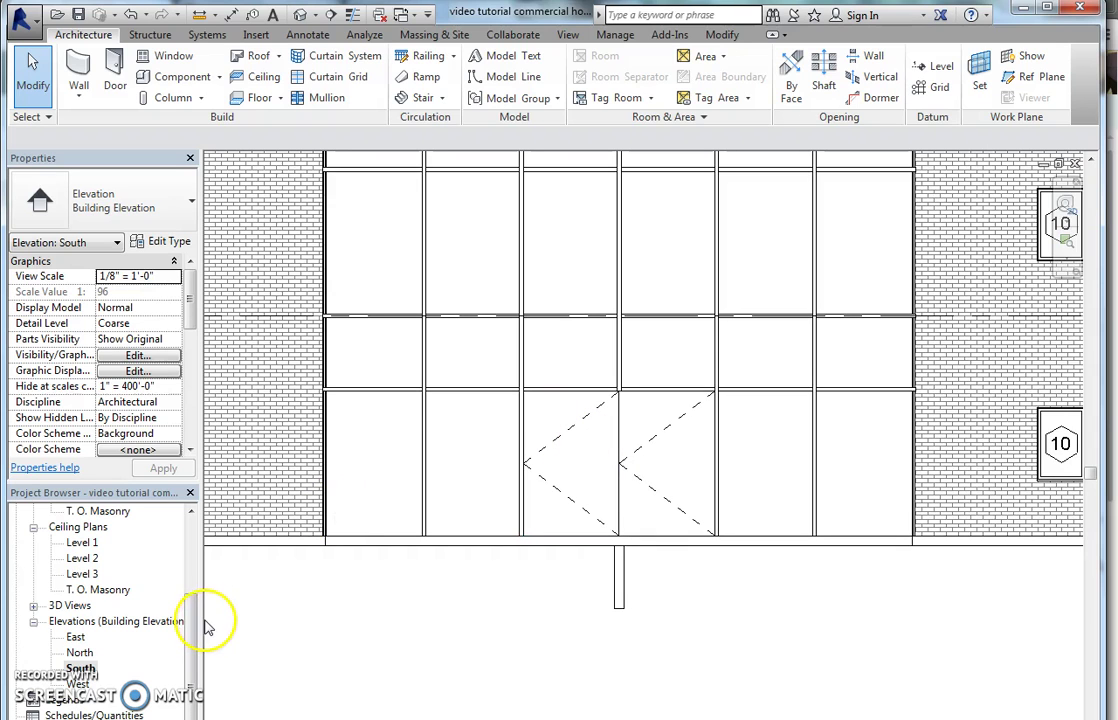
{"action": "scroll", "coordinate": [512, 632], "scroll_direction": "down", "scroll_amount": 5}
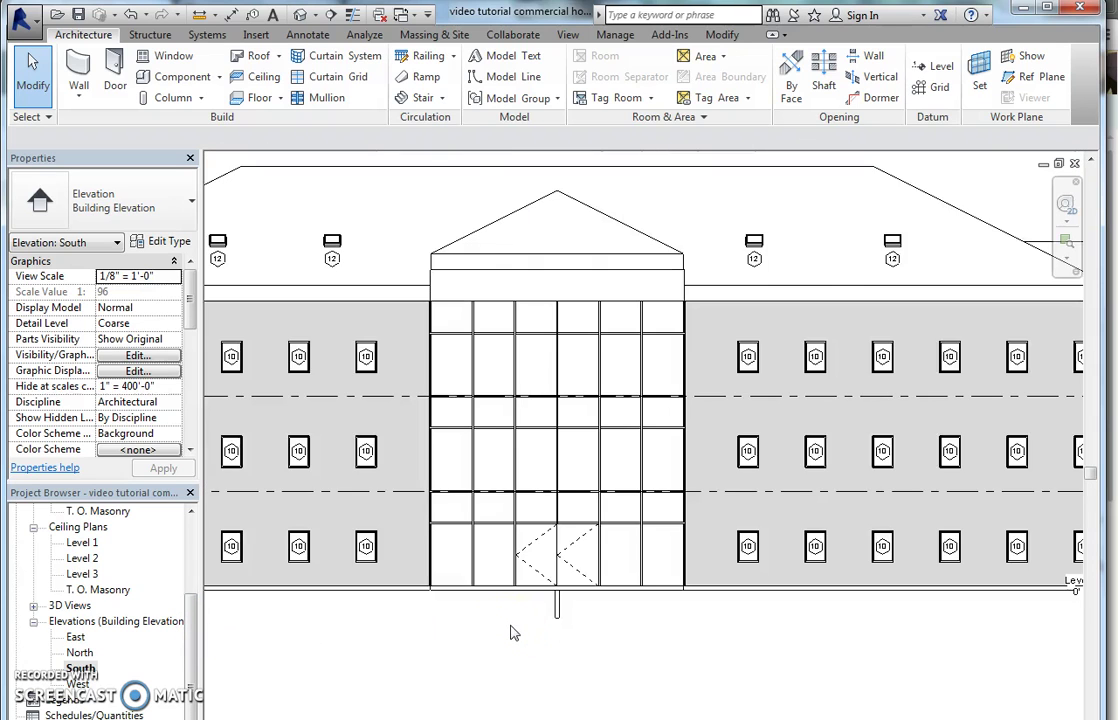
{"action": "scroll", "coordinate": [513, 632], "scroll_direction": "down", "scroll_amount": 1}
{"action": "middle_click_drag", "start_coordinate": [512, 634], "coordinate": [601, 621]}
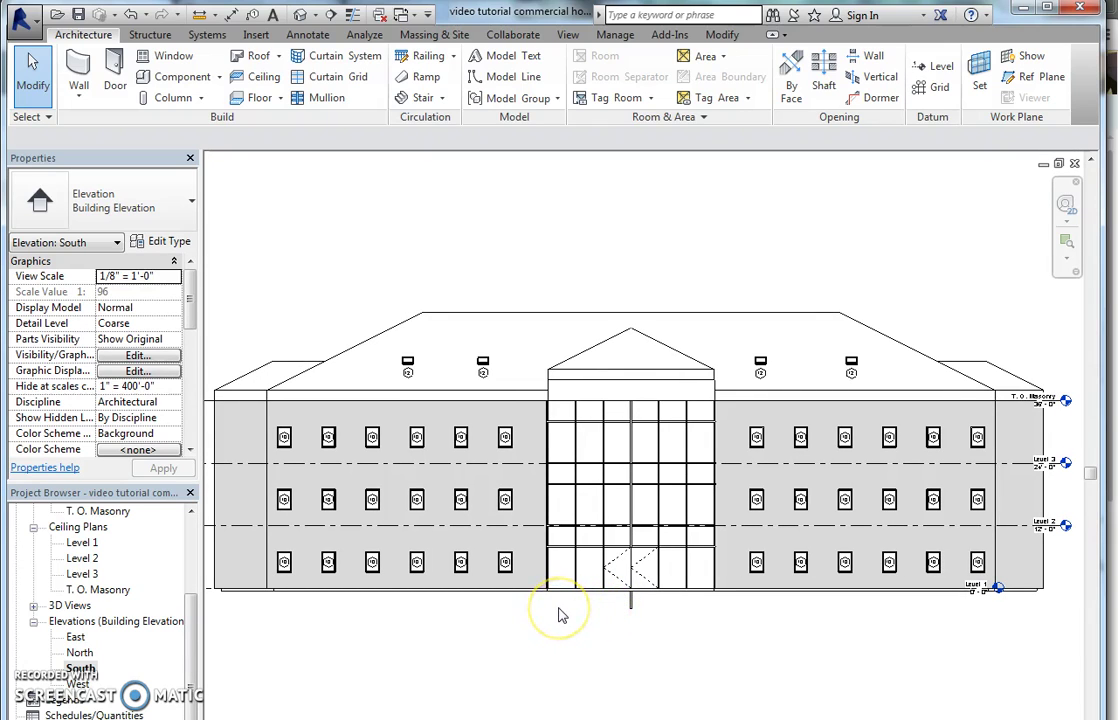
{"action": "middle_click_drag", "start_coordinate": [561, 617], "coordinate": [580, 632]}
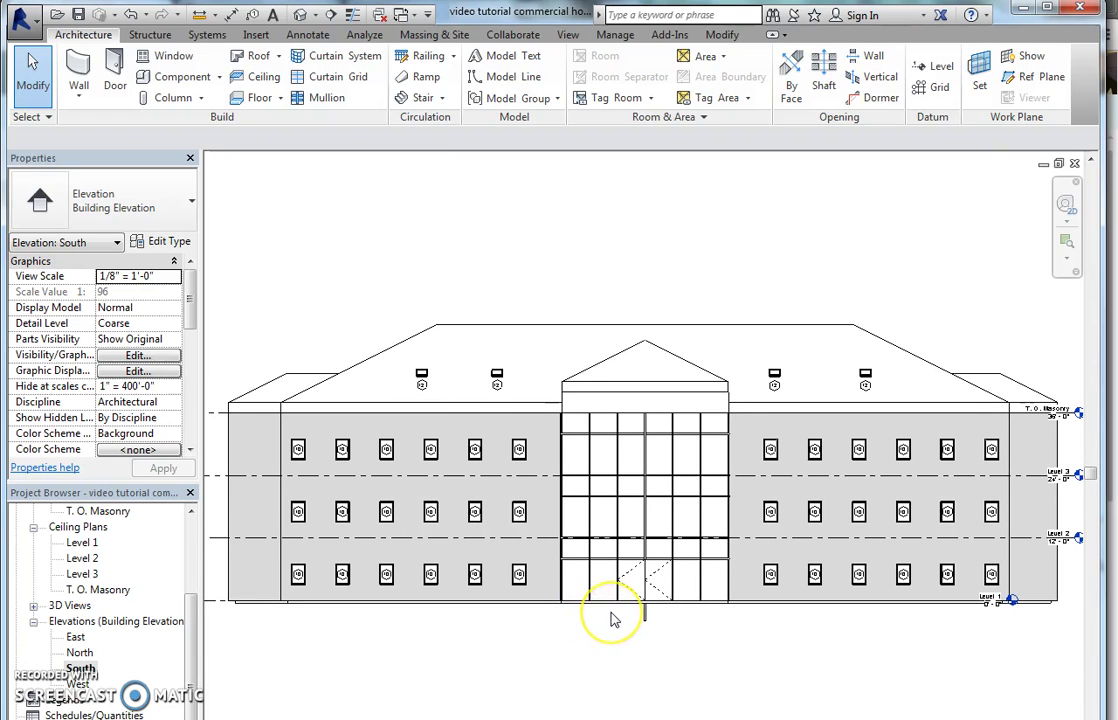